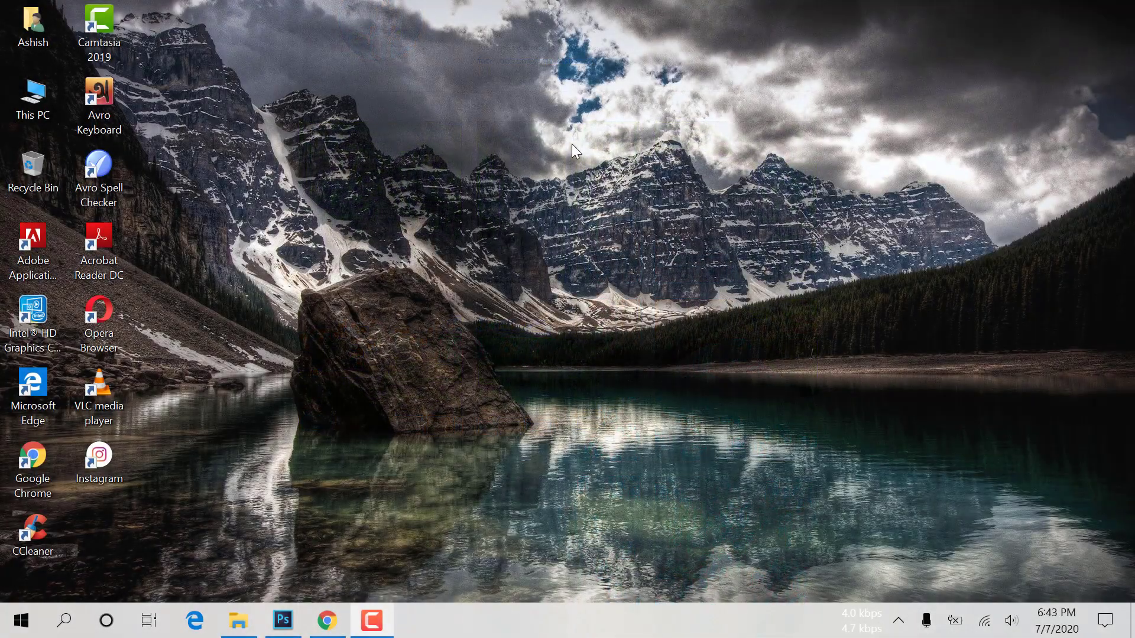
- Refresh the desktop and bring the Photoshop window to the front
{"action": "right_click", "coordinate": [572, 144]}
{"action": "left_click", "coordinate": [466, 201]}
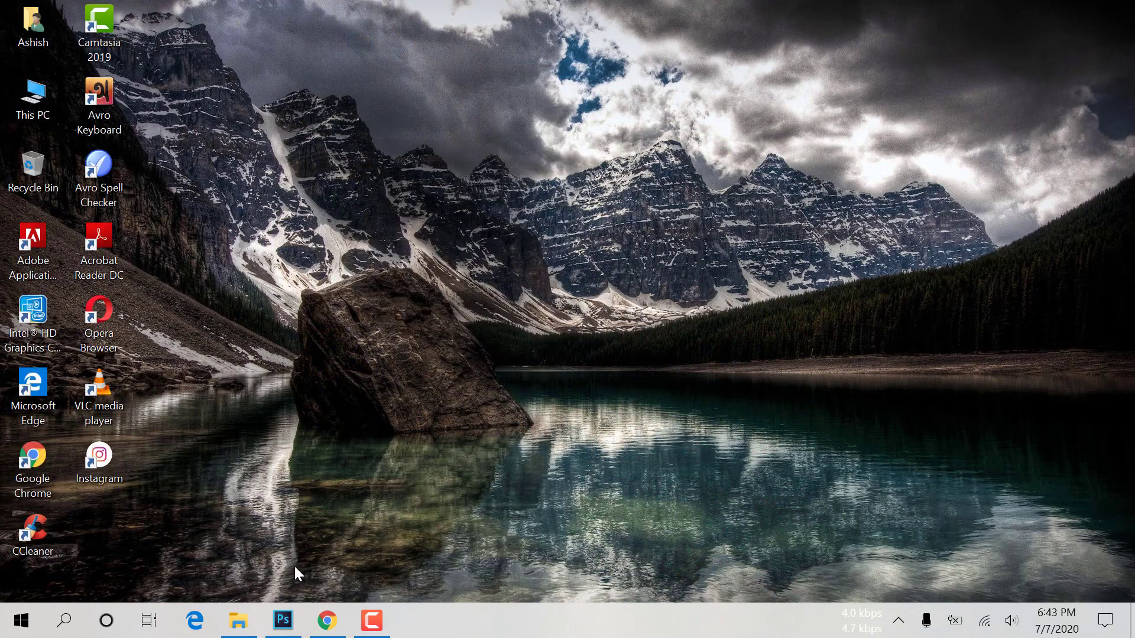
{"action": "left_click", "coordinate": [282, 621]}
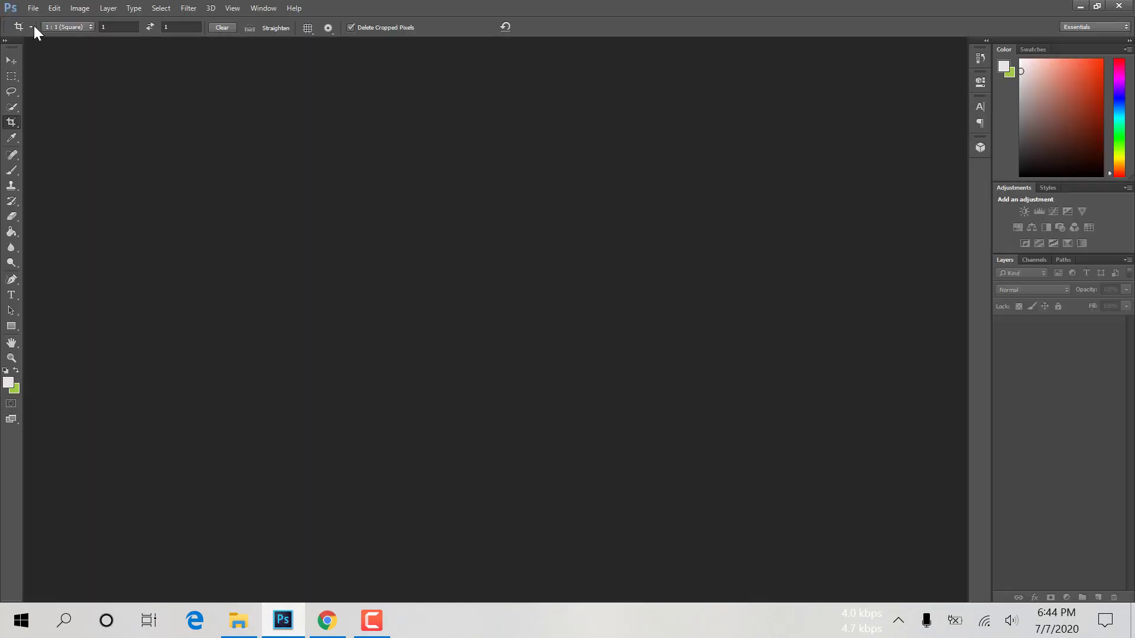
- Open Ashish.jpg from the Downloads > Image folder
{"action": "left_click", "coordinate": [32, 8]}
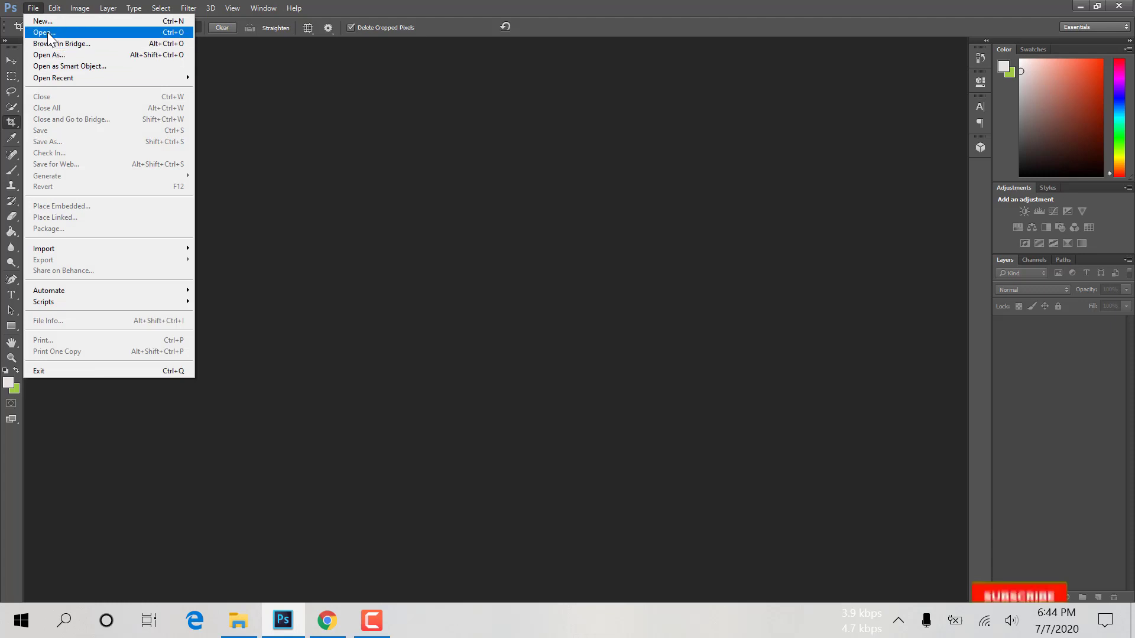
{"action": "left_click", "coordinate": [53, 32]}
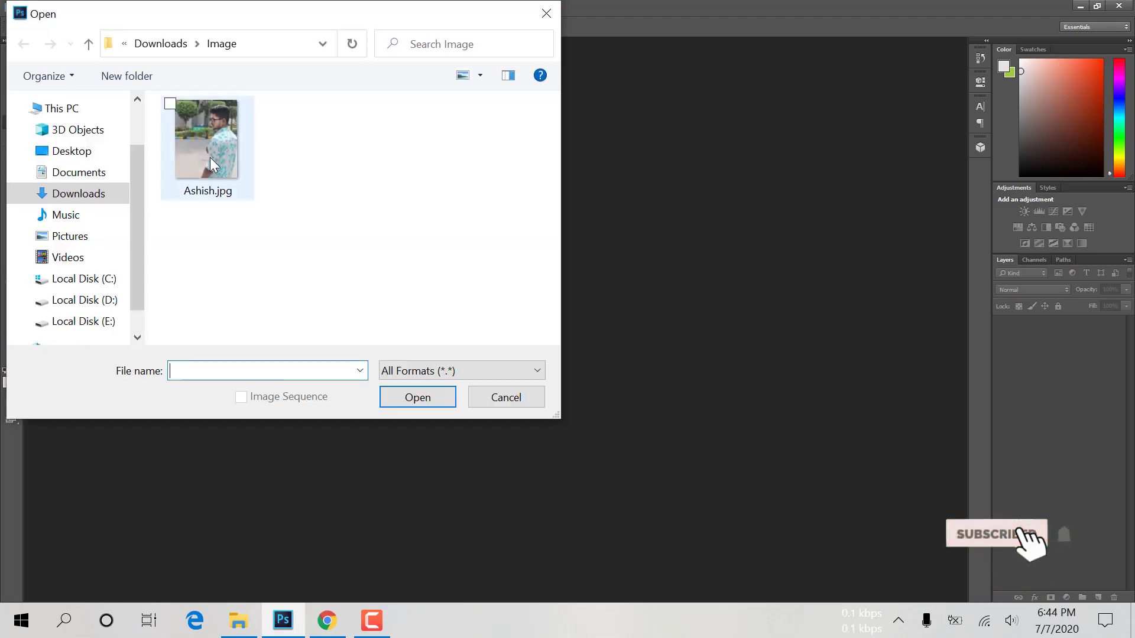
{"action": "left_click", "coordinate": [212, 157]}
{"action": "left_click", "coordinate": [434, 398]}
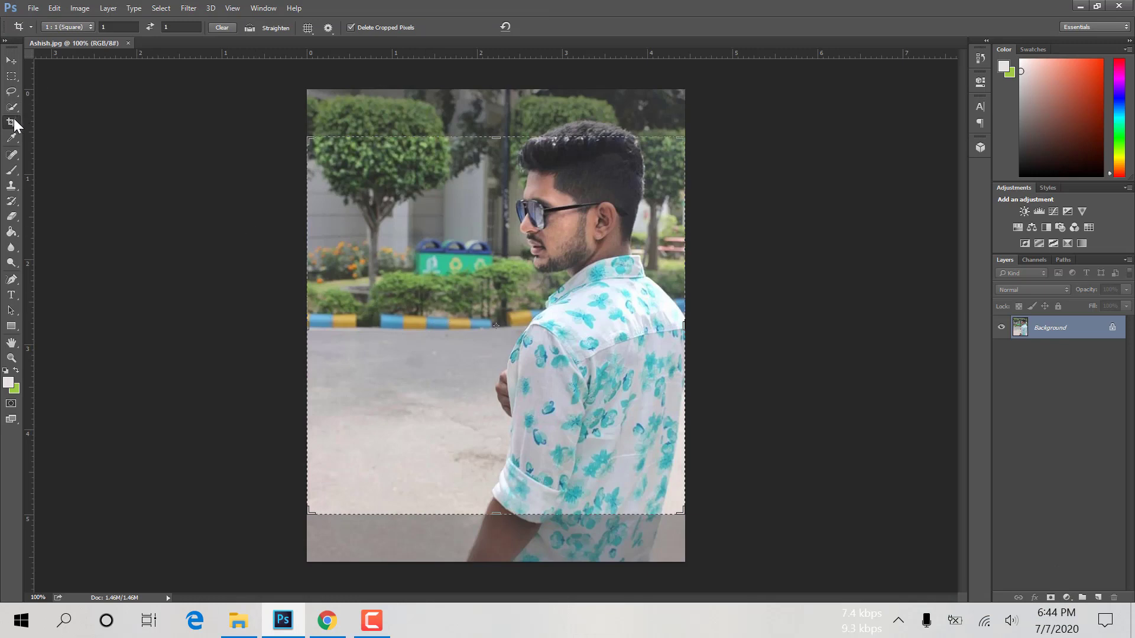
- Crop the portrait to a 1:1 square framing the head and shirt, and commit
{"action": "left_click", "coordinate": [65, 24]}
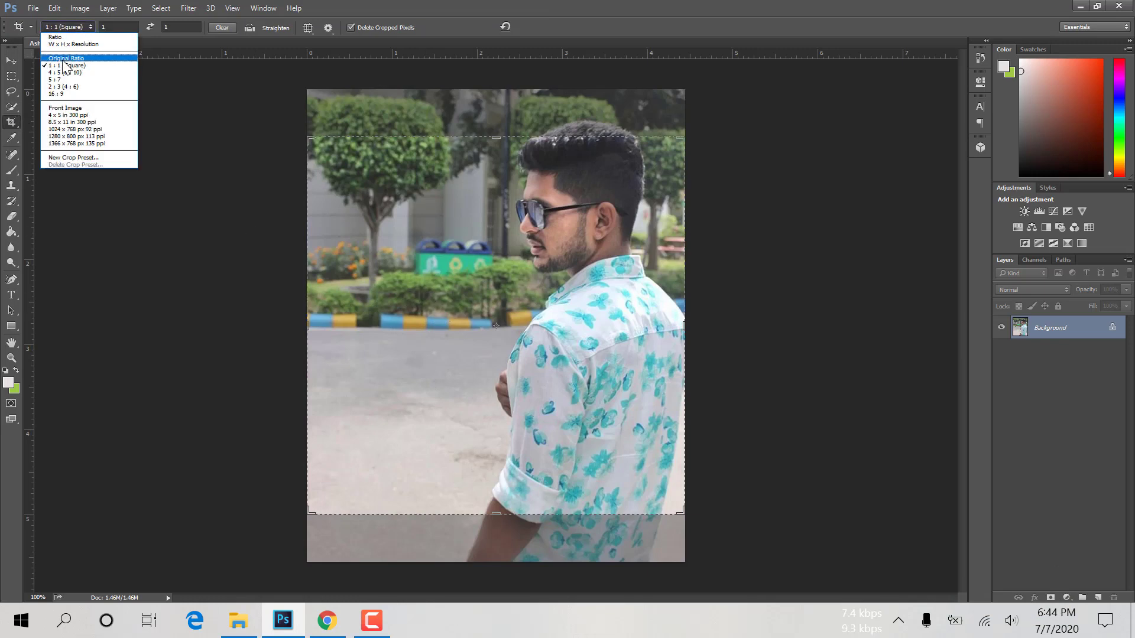
{"action": "left_click", "coordinate": [66, 65]}
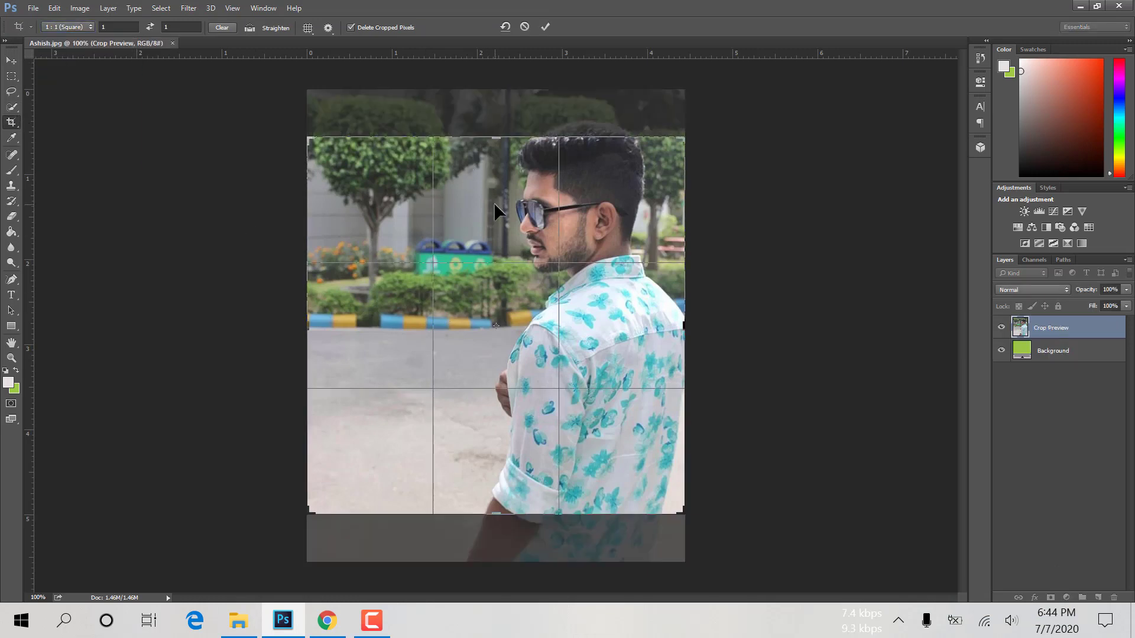
{"action": "left_click_drag", "start_coordinate": [495, 198], "coordinate": [496, 236]}
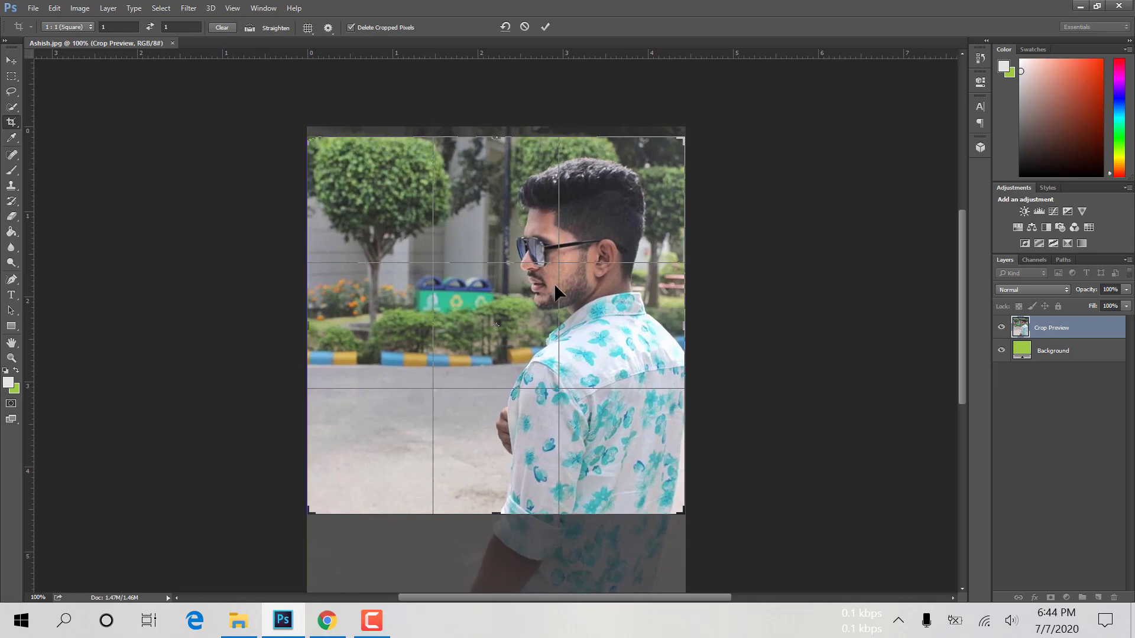
{"action": "left_click", "coordinate": [545, 26]}
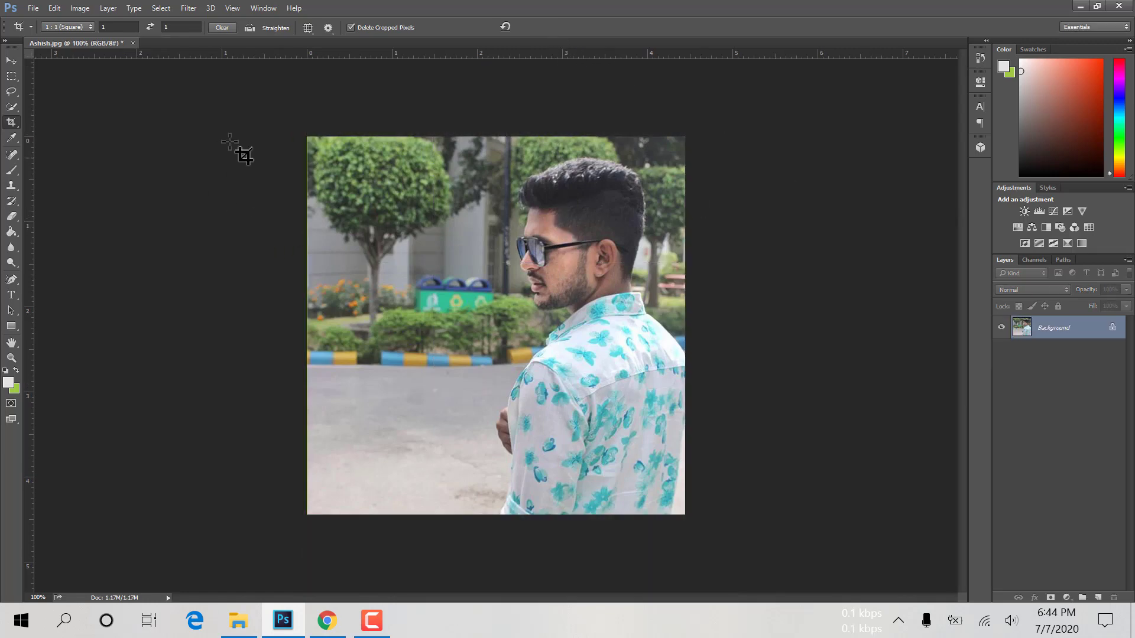
- Drag two vertical and two horizontal guides onto the photo at roughly thirds
{"action": "left_click", "coordinate": [10, 60]}
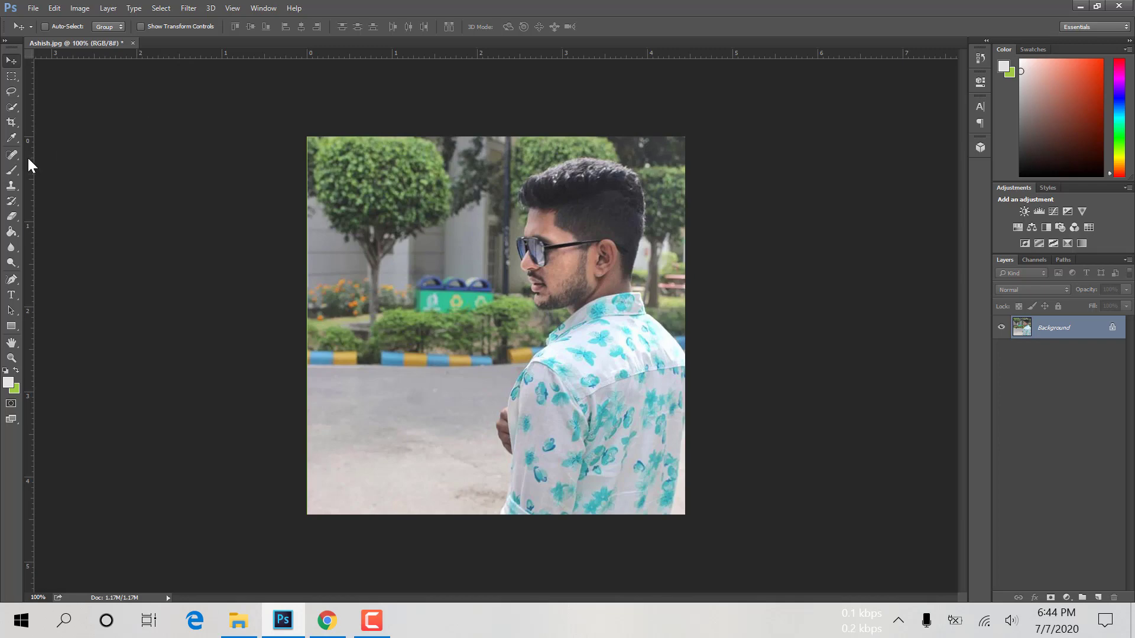
{"action": "left_click_drag", "start_coordinate": [27, 156], "coordinate": [437, 171]}
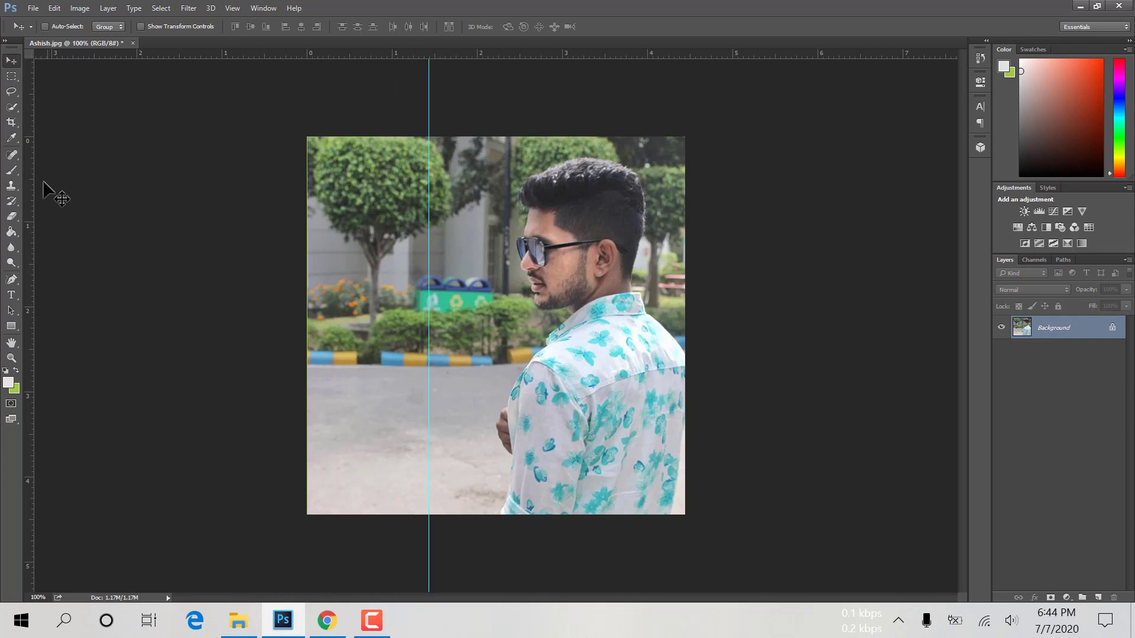
{"action": "mouse_move", "coordinate": [29, 176]}
{"action": "left_mouse_down"}
{"action": "mouse_move", "coordinate": [598, 212]}
{"action": "mouse_move", "coordinate": [568, 211]}
{"action": "left_mouse_up"}
{"action": "mouse_move", "coordinate": [252, 57]}
{"action": "left_mouse_down"}
{"action": "mouse_move", "coordinate": [249, 290]}
{"action": "mouse_move", "coordinate": [249, 267]}
{"action": "left_mouse_up"}
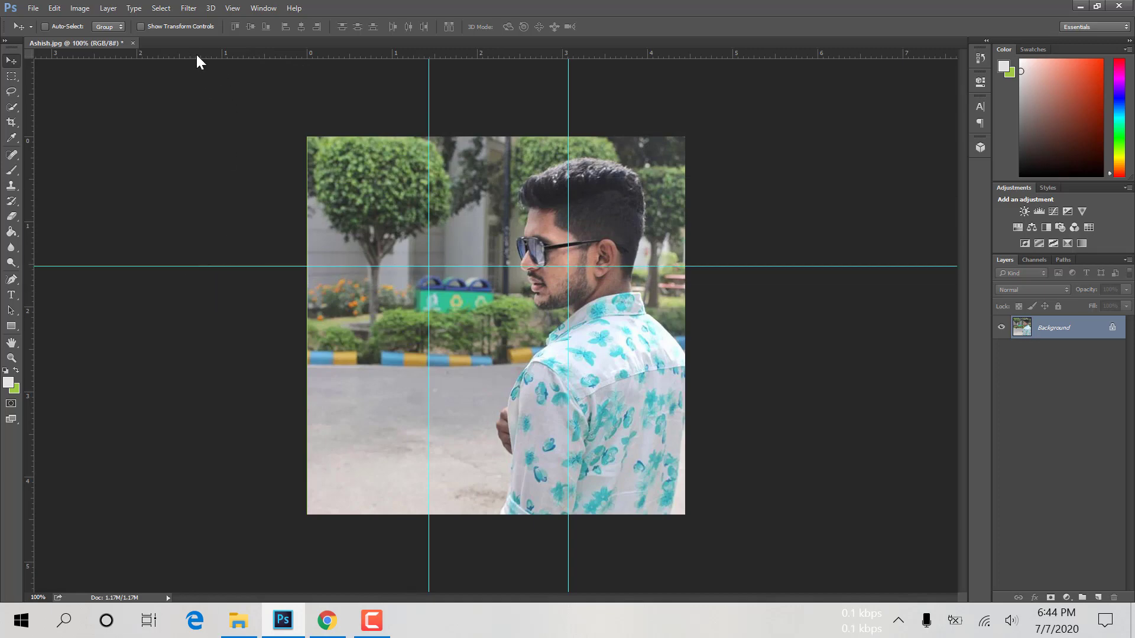
{"action": "mouse_move", "coordinate": [194, 52]}
{"action": "left_mouse_down"}
{"action": "mouse_move", "coordinate": [195, 431]}
{"action": "mouse_move", "coordinate": [192, 414]}
{"action": "left_mouse_up"}
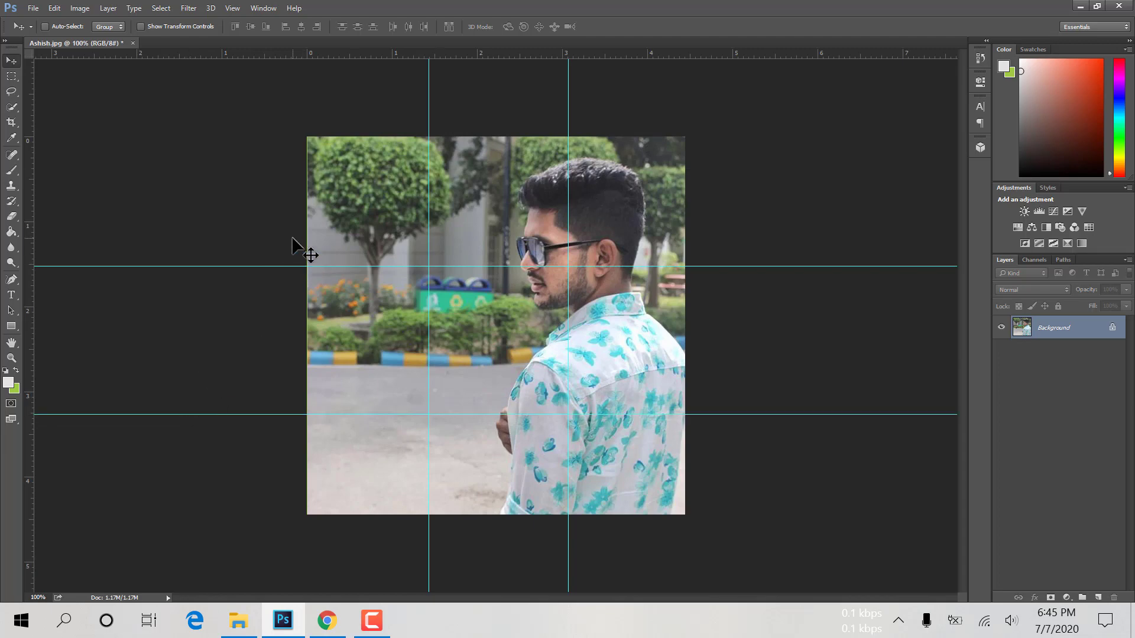
{"action": "left_click", "coordinate": [12, 122]}
{"action": "left_click", "coordinate": [69, 27]}
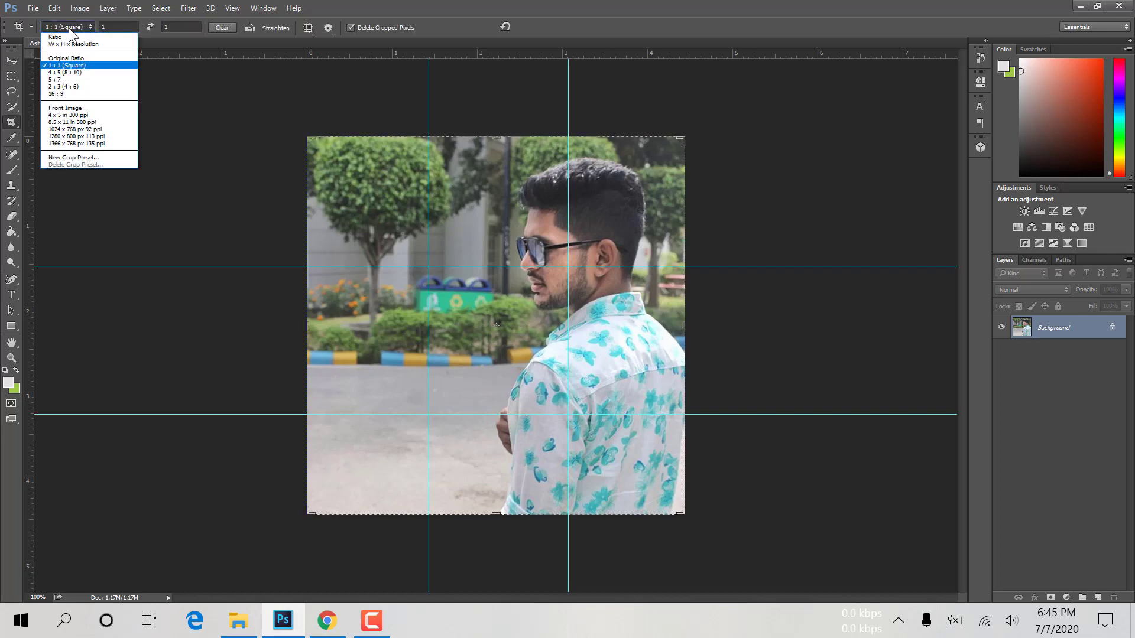
{"action": "left_click", "coordinate": [68, 65]}
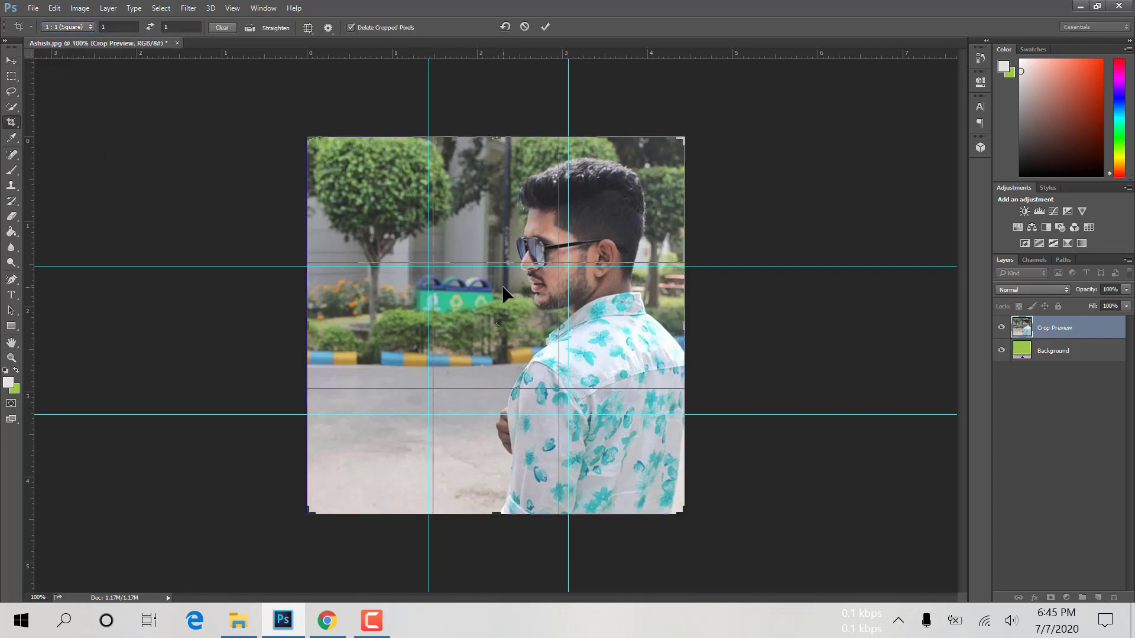
{"action": "scroll", "coordinate": [494, 298], "scroll_direction": "up", "scroll_amount": 1}
{"action": "scroll", "coordinate": [485, 296], "scroll_direction": "up", "scroll_amount": 1}
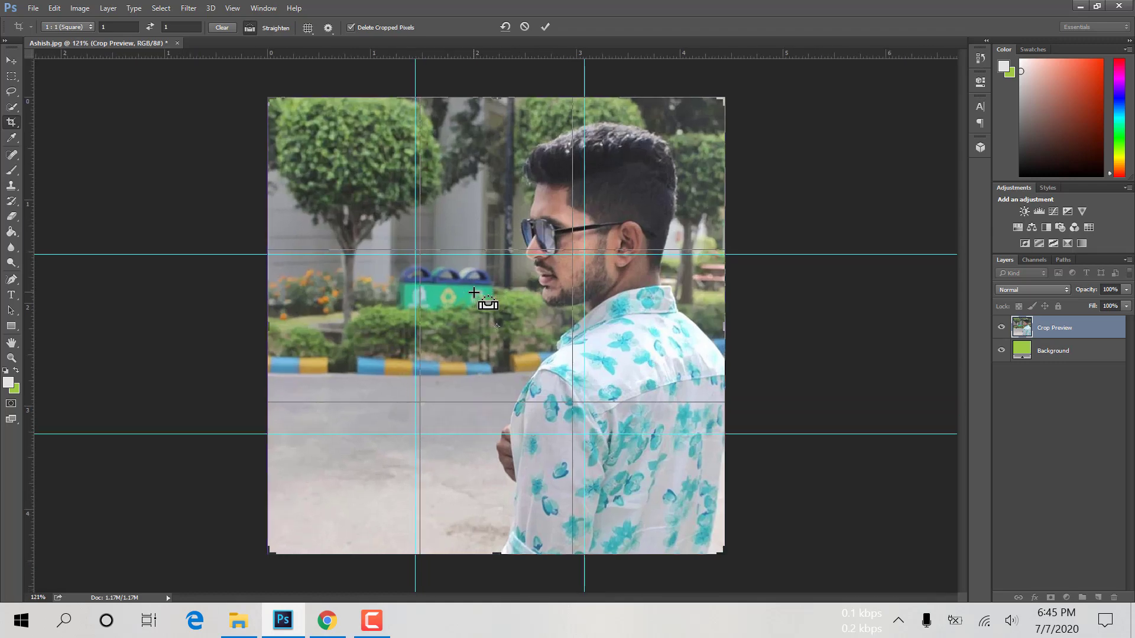
{"action": "scroll", "coordinate": [474, 292], "scroll_direction": "up", "scroll_amount": 2}
{"action": "scroll", "coordinate": [529, 295], "scroll_direction": "up", "scroll_amount": 1}
{"action": "scroll", "coordinate": [529, 294], "scroll_direction": "up", "scroll_amount": 1}
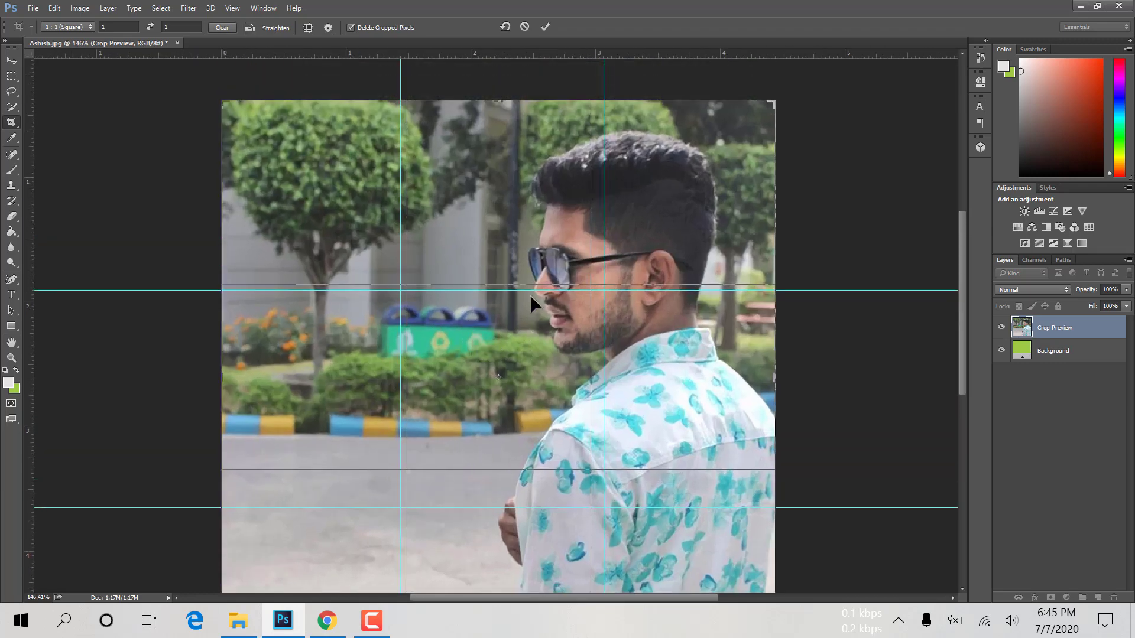
{"action": "scroll", "coordinate": [529, 294], "scroll_direction": "up", "scroll_amount": 1}
{"action": "scroll", "coordinate": [531, 303], "scroll_direction": "up", "scroll_amount": 1}
{"action": "scroll", "coordinate": [531, 302], "scroll_direction": "down", "scroll_amount": 1}
{"action": "scroll", "coordinate": [531, 303], "scroll_direction": "down", "scroll_amount": 1}
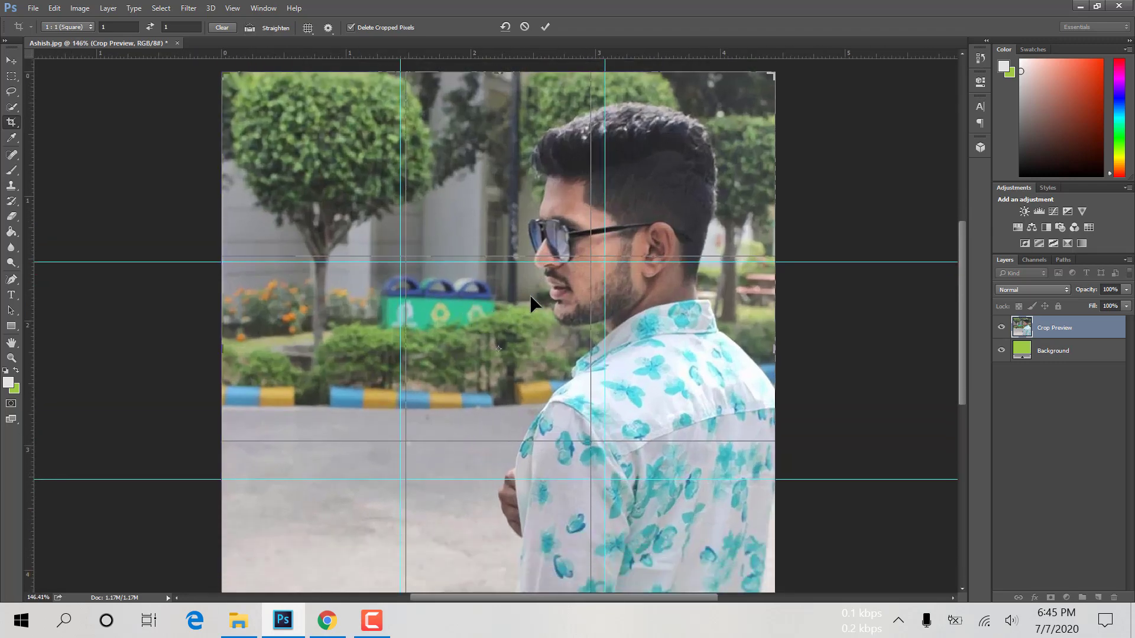
{"action": "scroll", "coordinate": [532, 303], "scroll_direction": "down", "scroll_amount": 1}
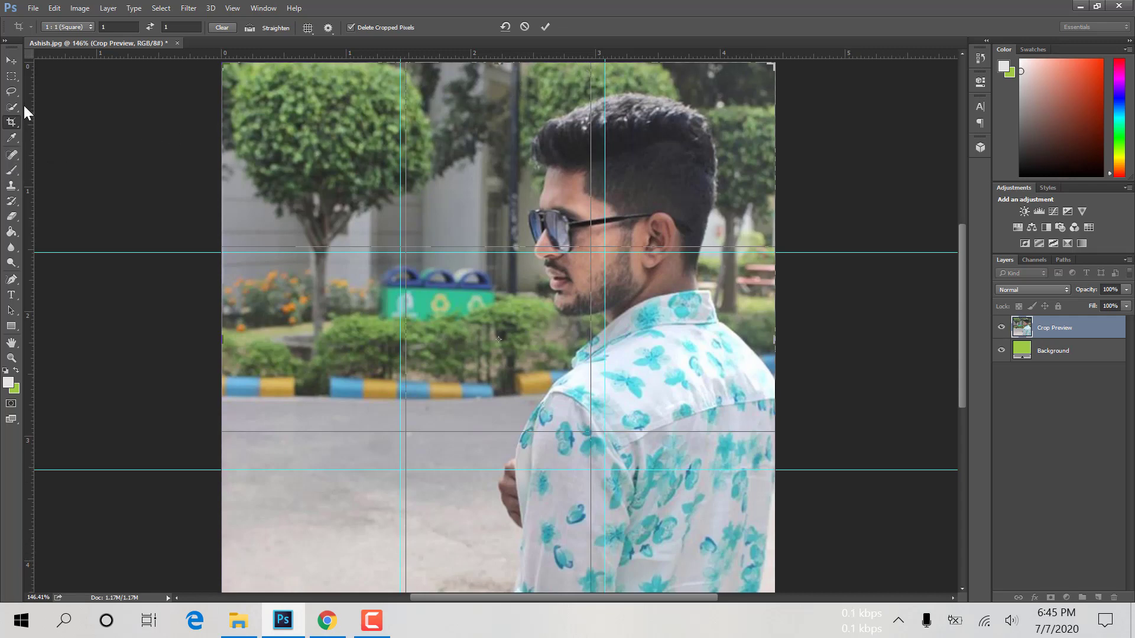
{"action": "left_click", "coordinate": [11, 62]}
{"action": "left_click", "coordinate": [630, 238]}
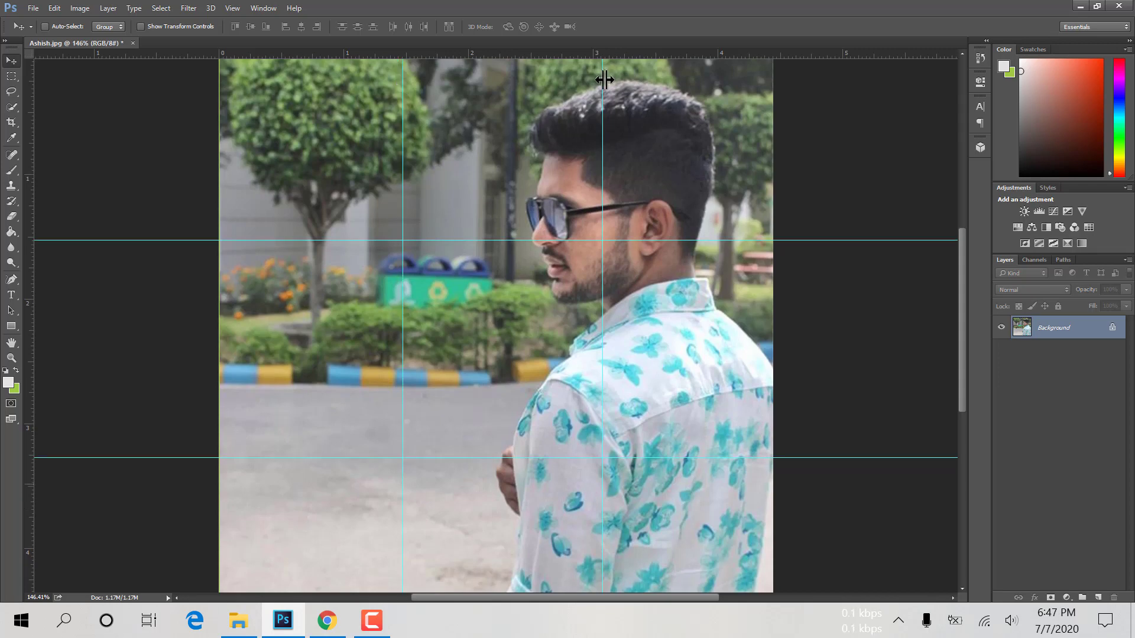
- Set guides to even thirds: vertical guides at 1.488 and 3.066 in, lower horizontal at 3.156 in
{"action": "left_click_drag", "start_coordinate": [603, 80], "coordinate": [603, 81]}
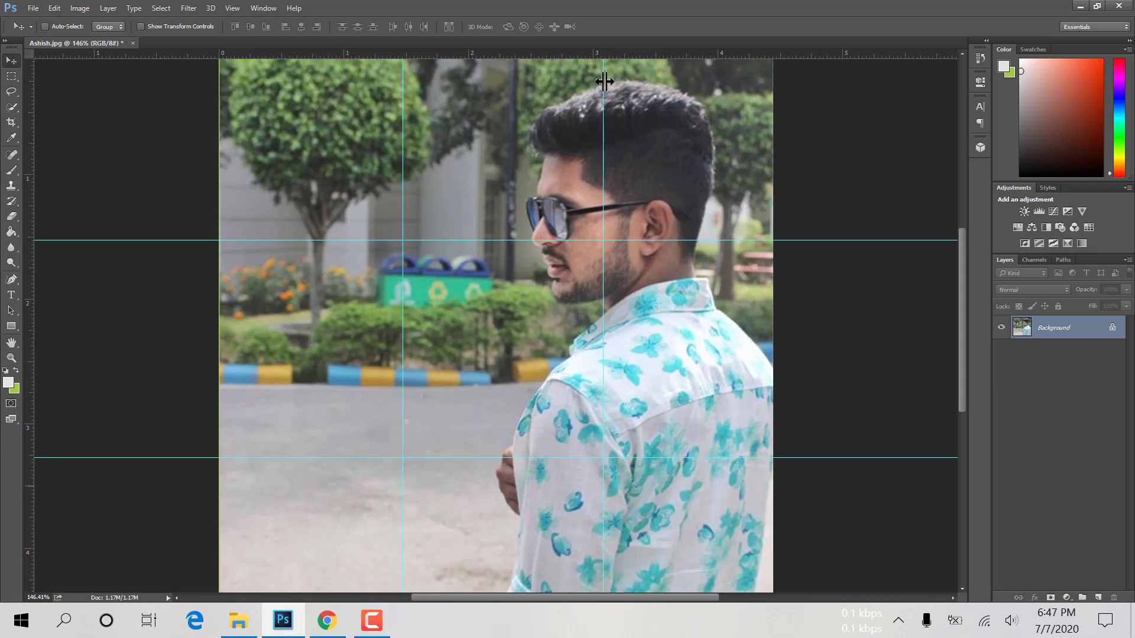
{"action": "left_click_drag", "start_coordinate": [604, 81], "coordinate": [601, 81]}
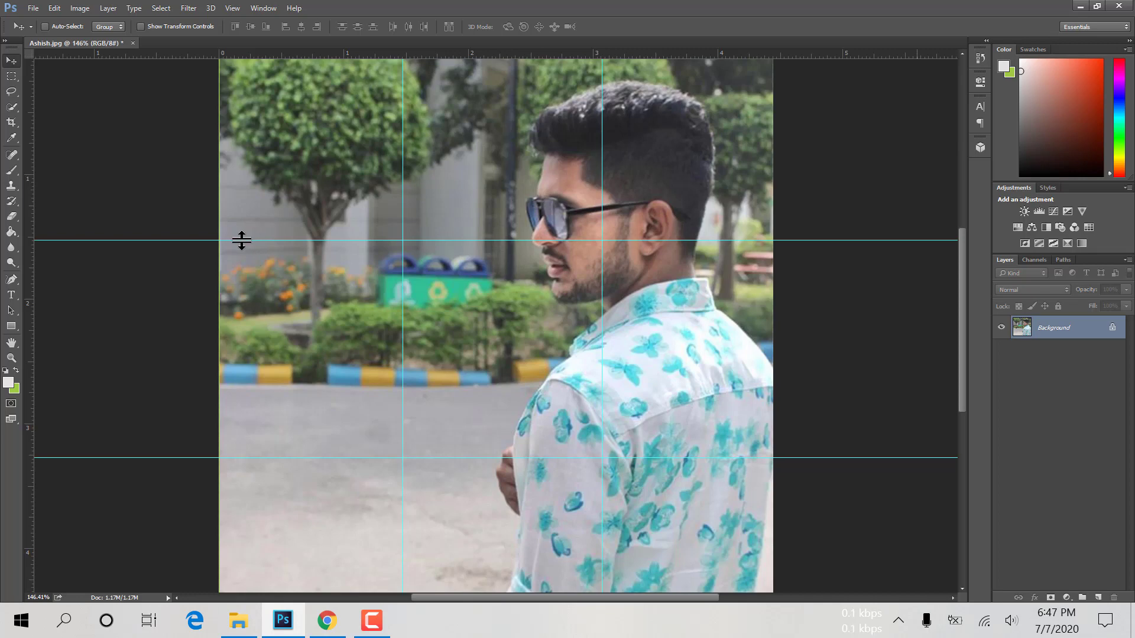
{"action": "left_click_drag", "start_coordinate": [240, 240], "coordinate": [243, 242]}
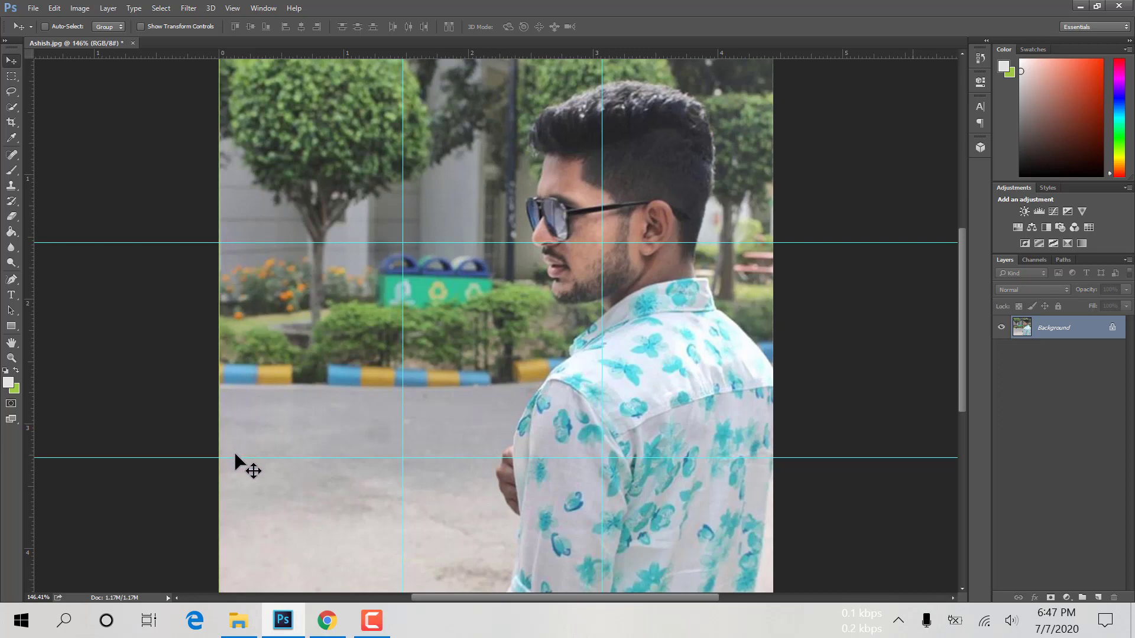
{"action": "left_click_drag", "start_coordinate": [239, 457], "coordinate": [241, 436]}
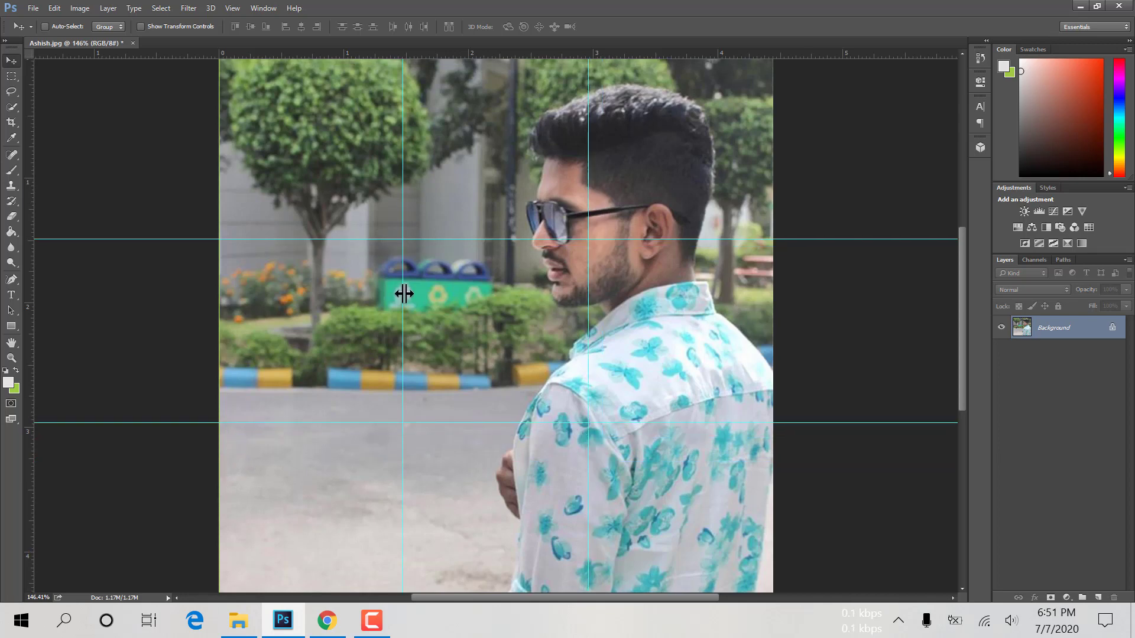
{"action": "left_click_drag", "start_coordinate": [404, 293], "coordinate": [406, 293]}
- Discard a pending 1:1 crop and zoom out to show the whole gridded photo
{"action": "left_click", "coordinate": [15, 121]}
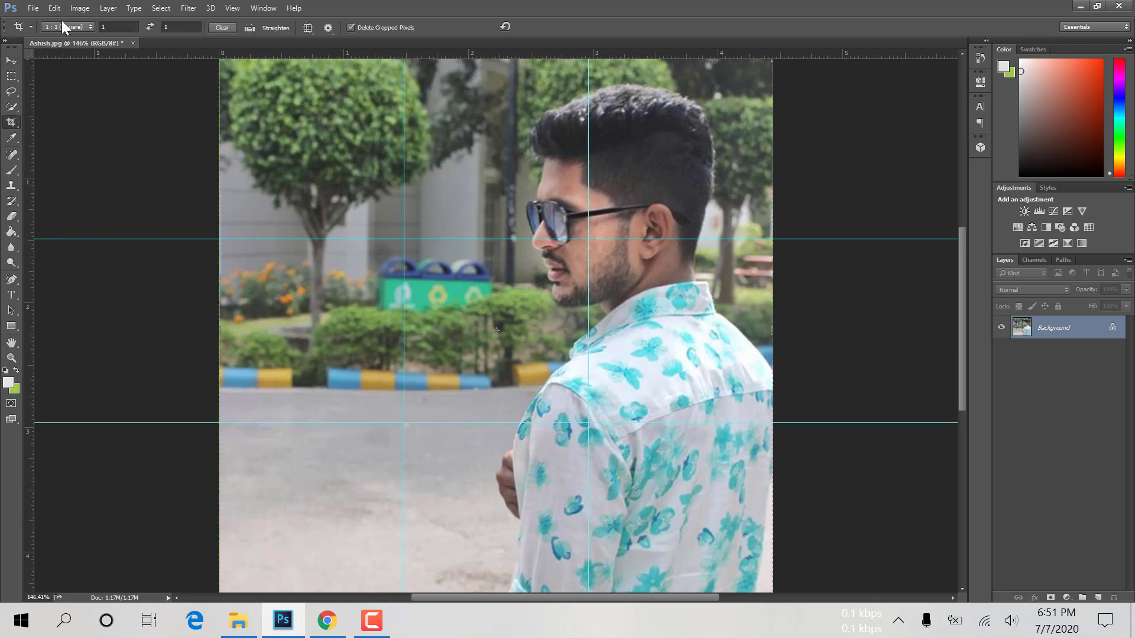
{"action": "left_click", "coordinate": [65, 26]}
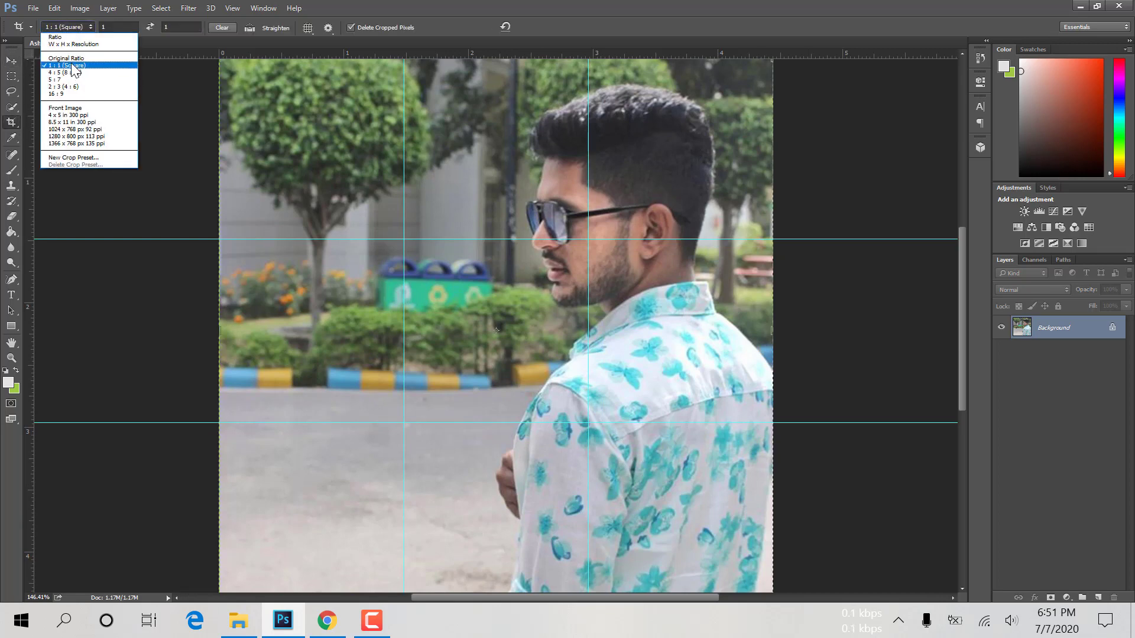
{"action": "left_click", "coordinate": [74, 66]}
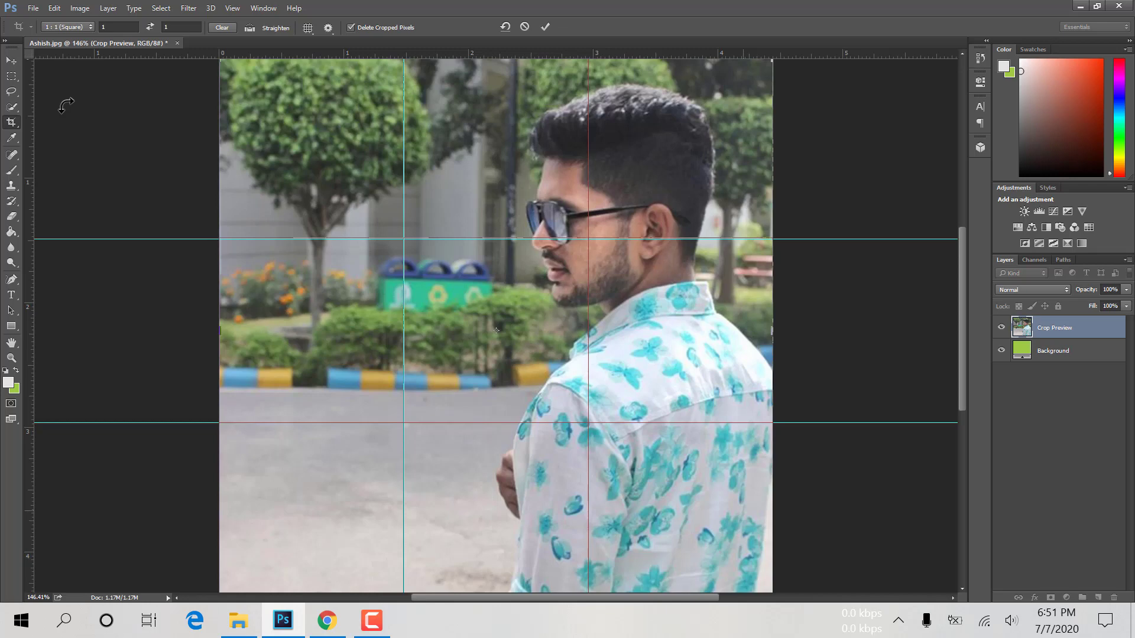
{"action": "left_click", "coordinate": [11, 60]}
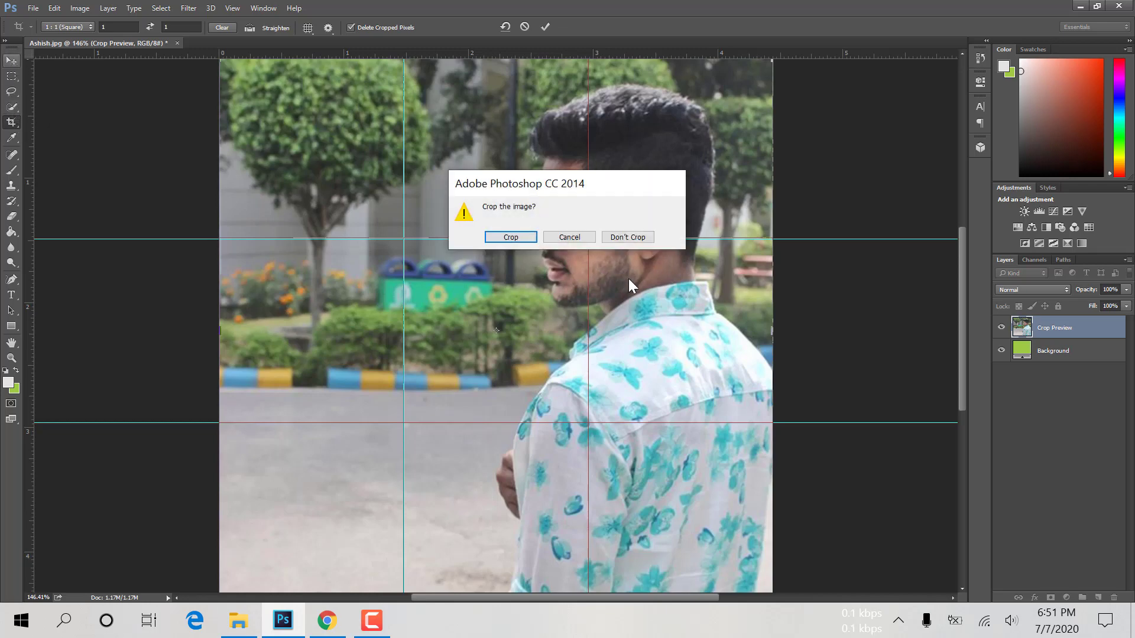
{"action": "left_click", "coordinate": [626, 238]}
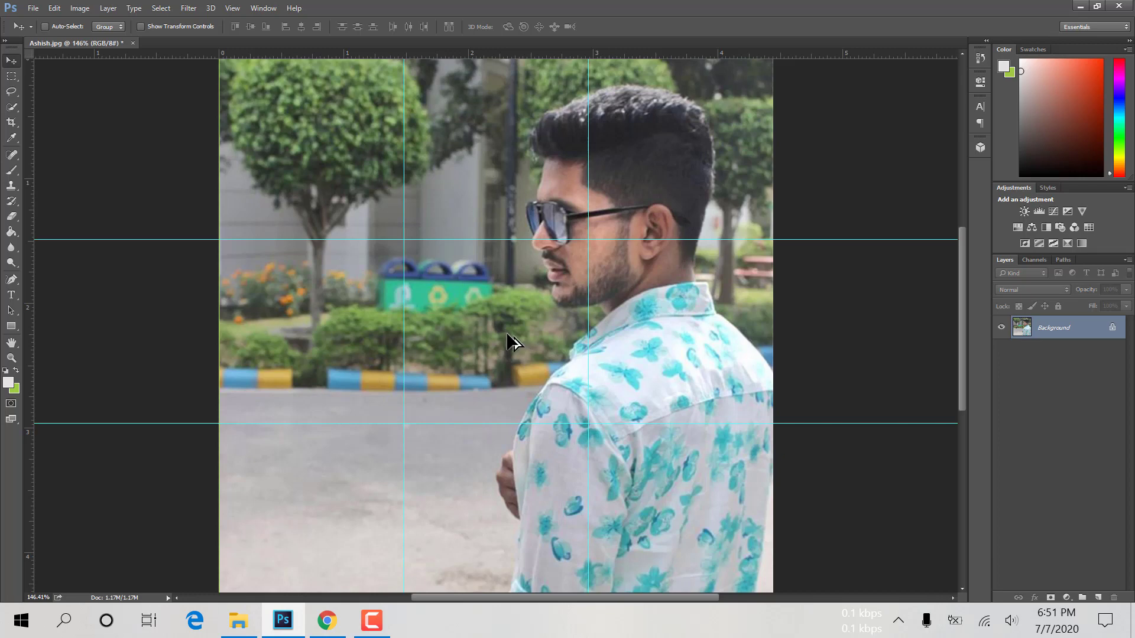
{"action": "scroll", "coordinate": [512, 342], "scroll_direction": "down", "scroll_amount": 1}
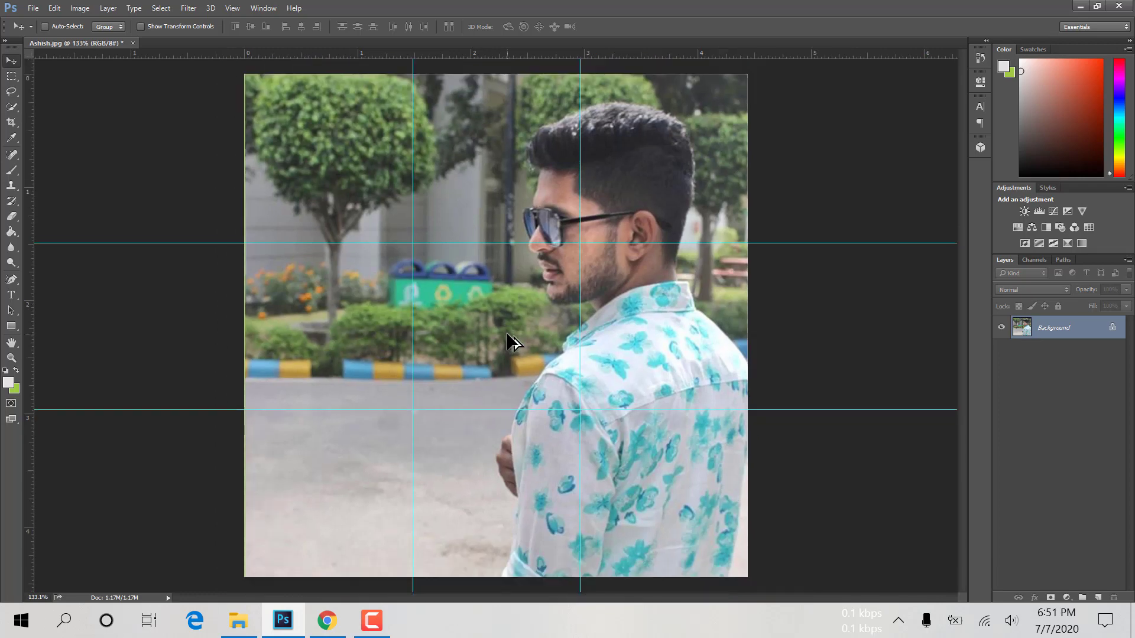
{"action": "scroll", "coordinate": [512, 341], "scroll_direction": "down", "scroll_amount": 1}
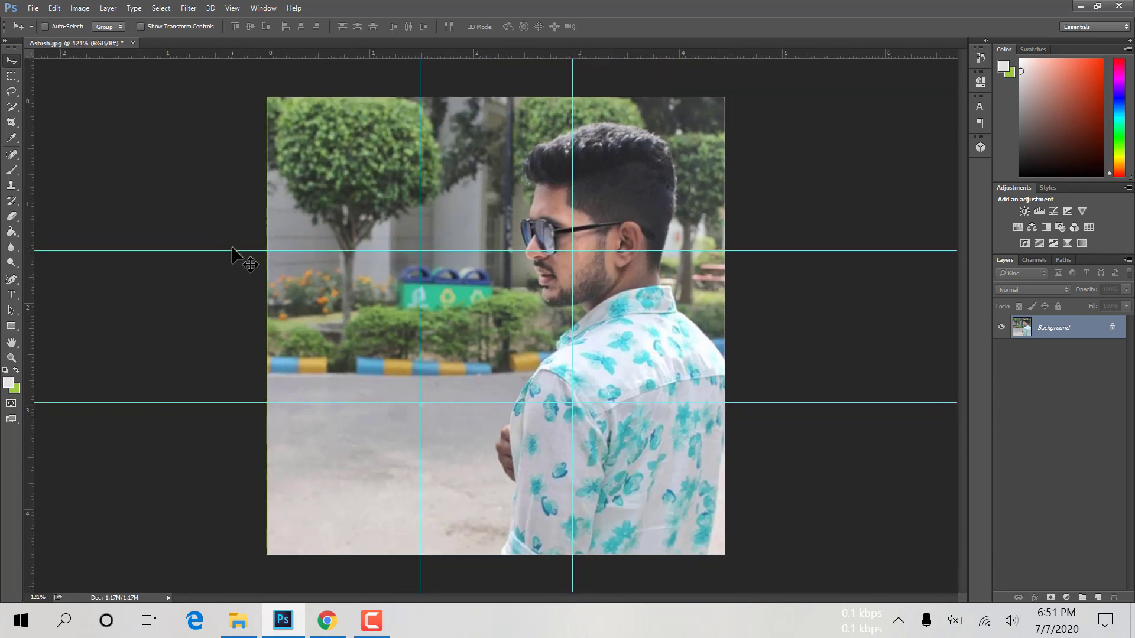
- Switch to the Rectangular Marquee tool and toggle snapping so selections align to guides
{"action": "left_click", "coordinate": [11, 76]}
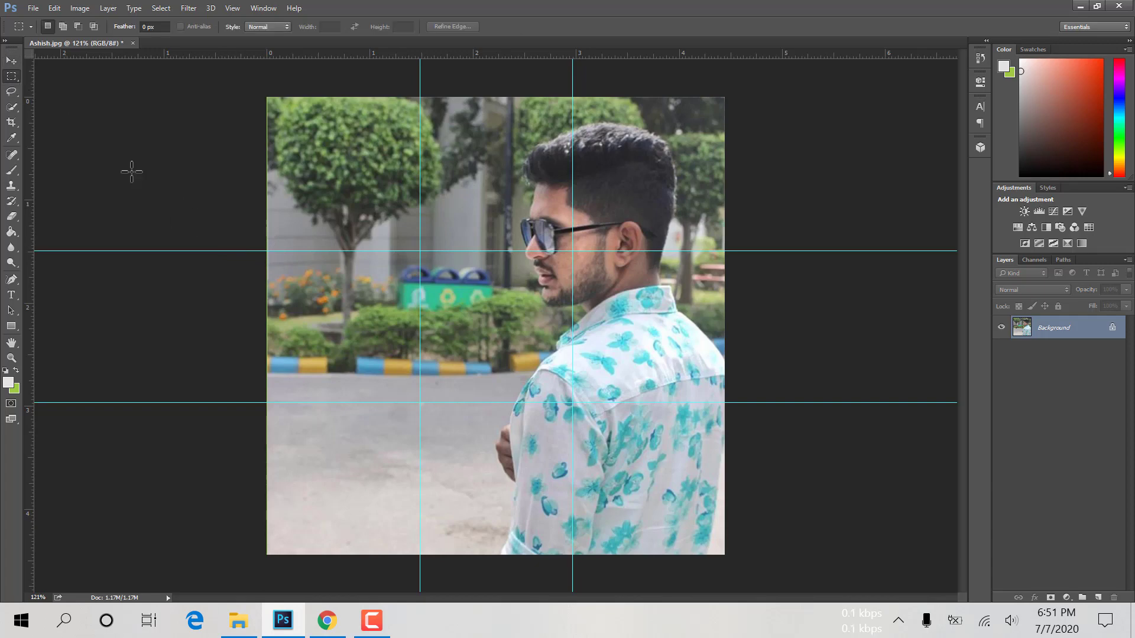
{"action": "left_click", "coordinate": [232, 8]}
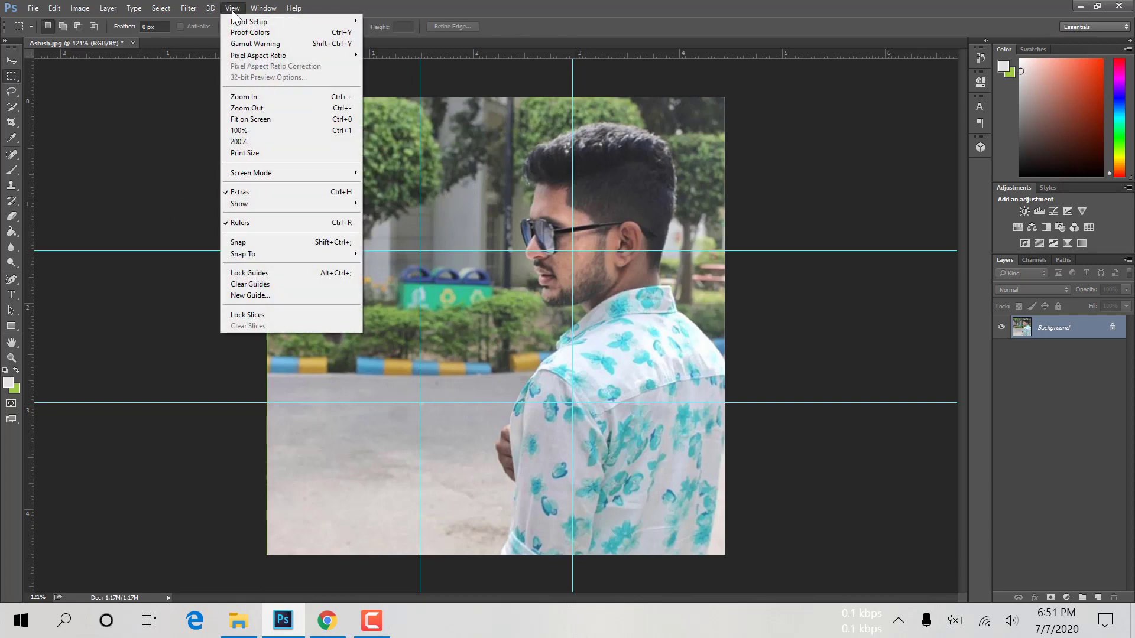
{"action": "left_click", "coordinate": [245, 242]}
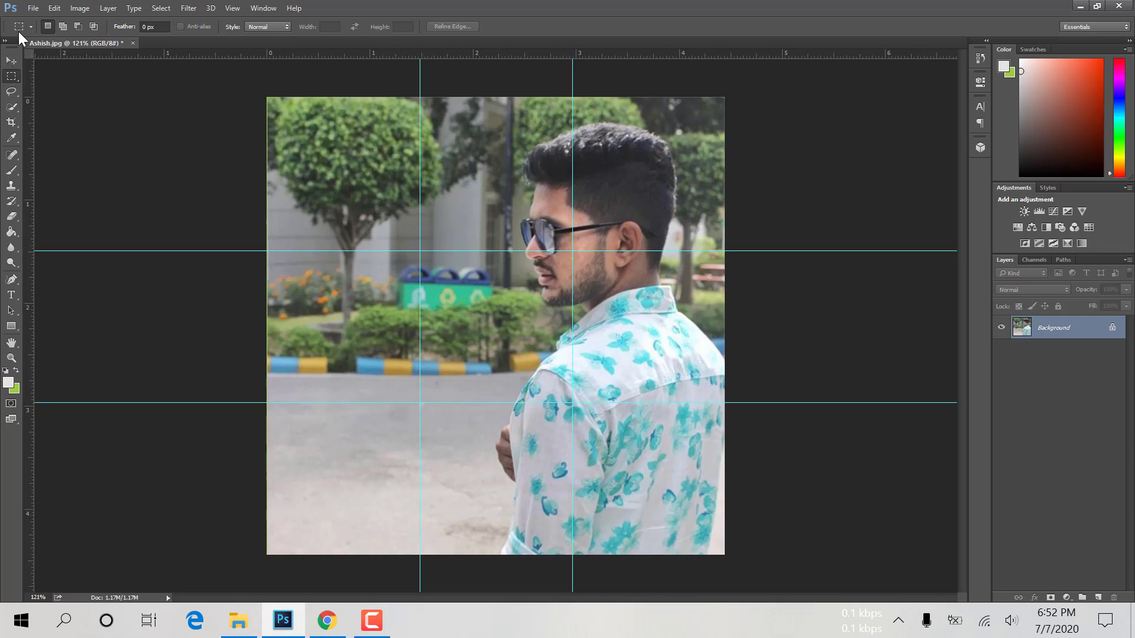
{"action": "left_click", "coordinate": [32, 9]}
- Create a new blank white document 1000 × 1000 pixels in size
{"action": "left_click", "coordinate": [48, 21]}
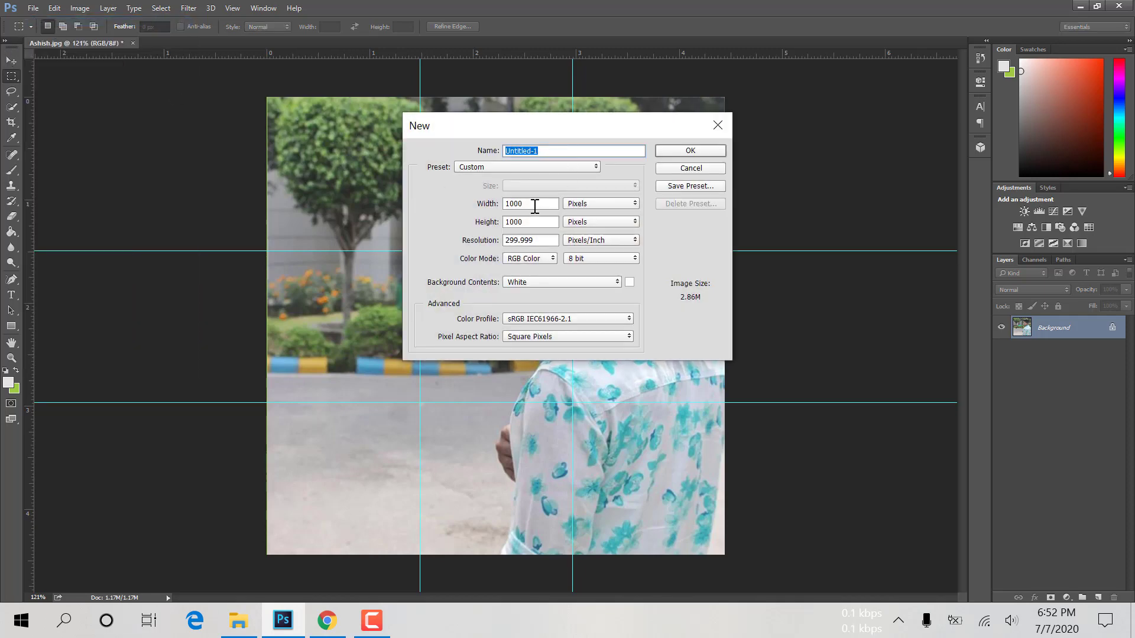
{"action": "left_click", "coordinate": [534, 204]}
{"action": "left_click_drag", "start_coordinate": [533, 204], "coordinate": [476, 207]}
{"action": "type", "text": "1"}
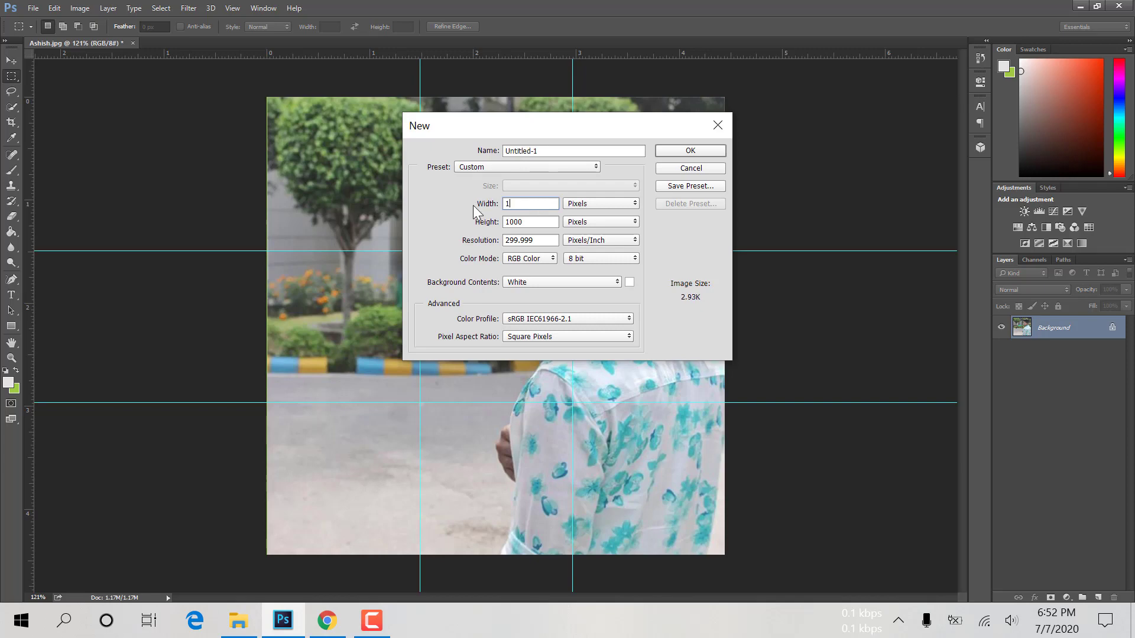
{"action": "type", "text": "000"}
{"action": "left_click_drag", "start_coordinate": [542, 221], "coordinate": [457, 221]}
{"action": "type", "text": "100"}
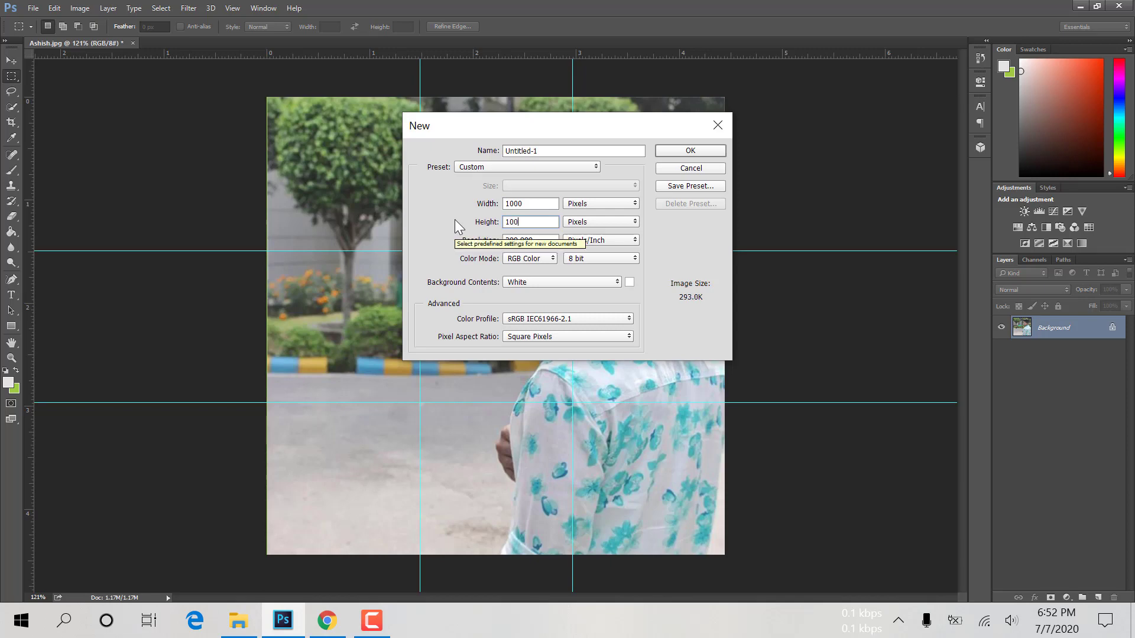
{"action": "type", "text": "0"}
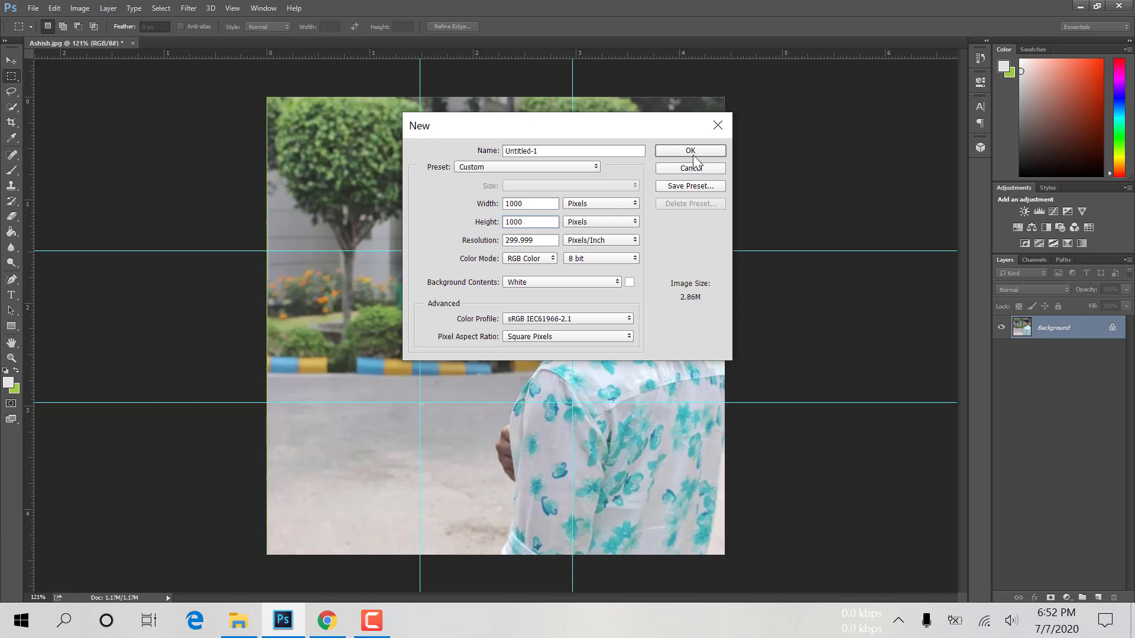
{"action": "left_click", "coordinate": [690, 151]}
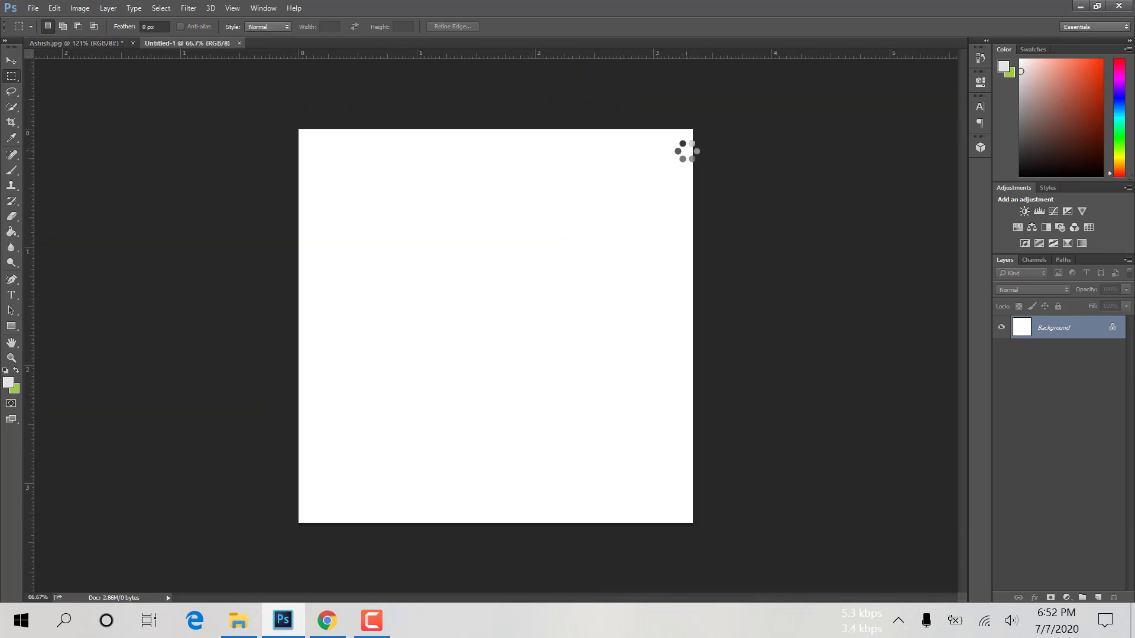
- Select the bottom-right grid cell of Ashish.jpg and copy it
{"action": "left_click", "coordinate": [79, 43]}
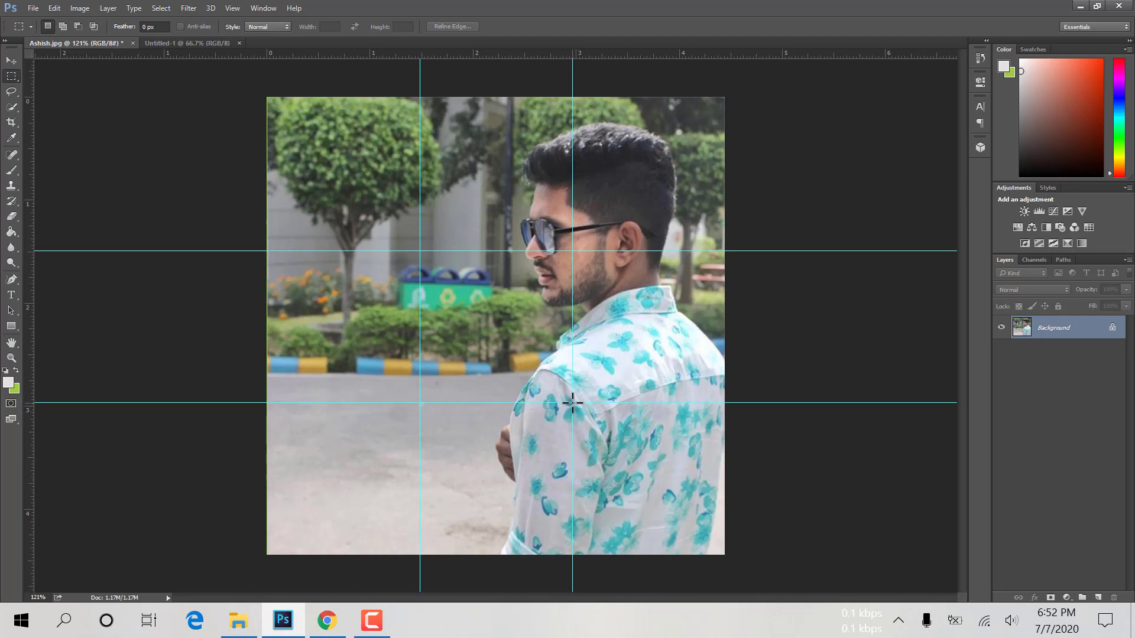
{"action": "left_click_drag", "start_coordinate": [572, 402], "coordinate": [728, 556]}
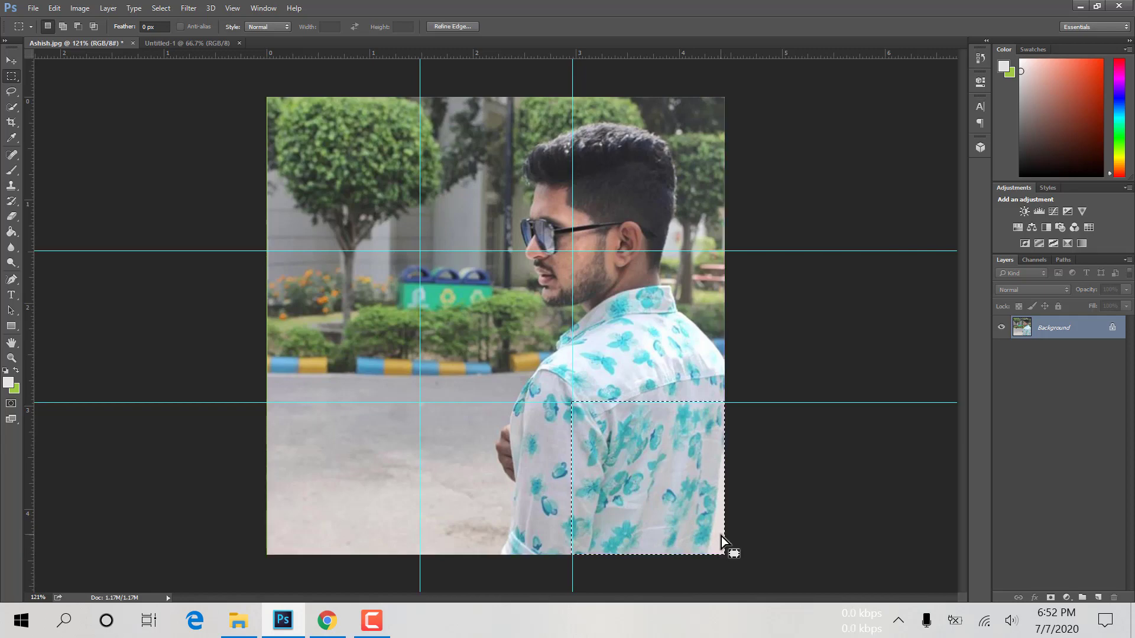
{"action": "key", "text": "ctrl+c"}
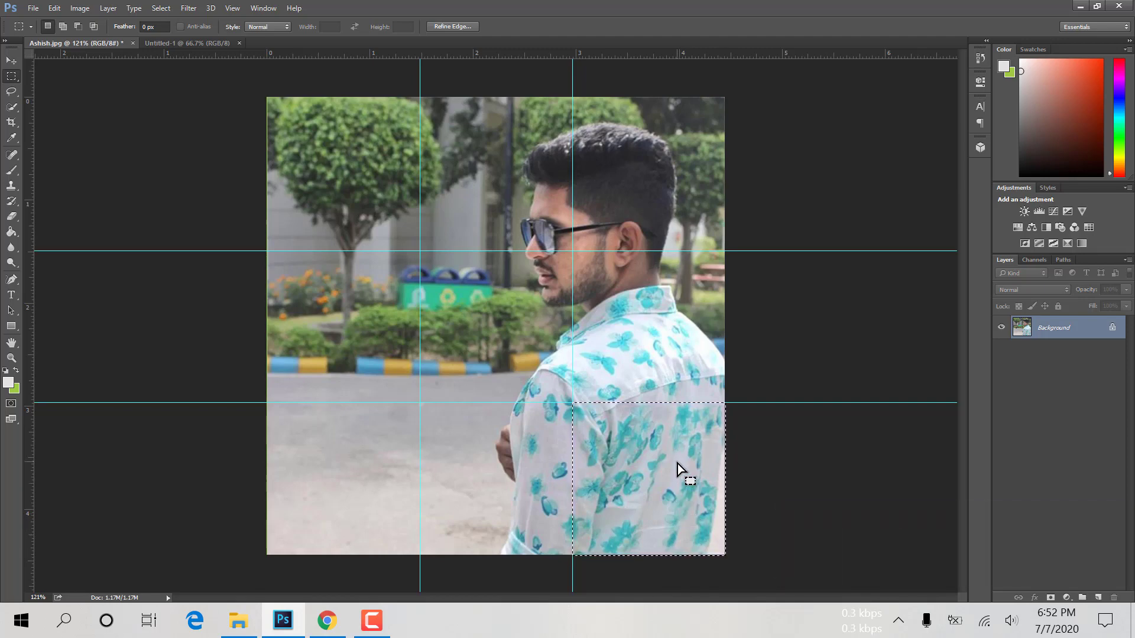
- Paste the copied tile into Untitled-1 and scale it to fill the 1000 × 1000 canvas
{"action": "left_click", "coordinate": [196, 44]}
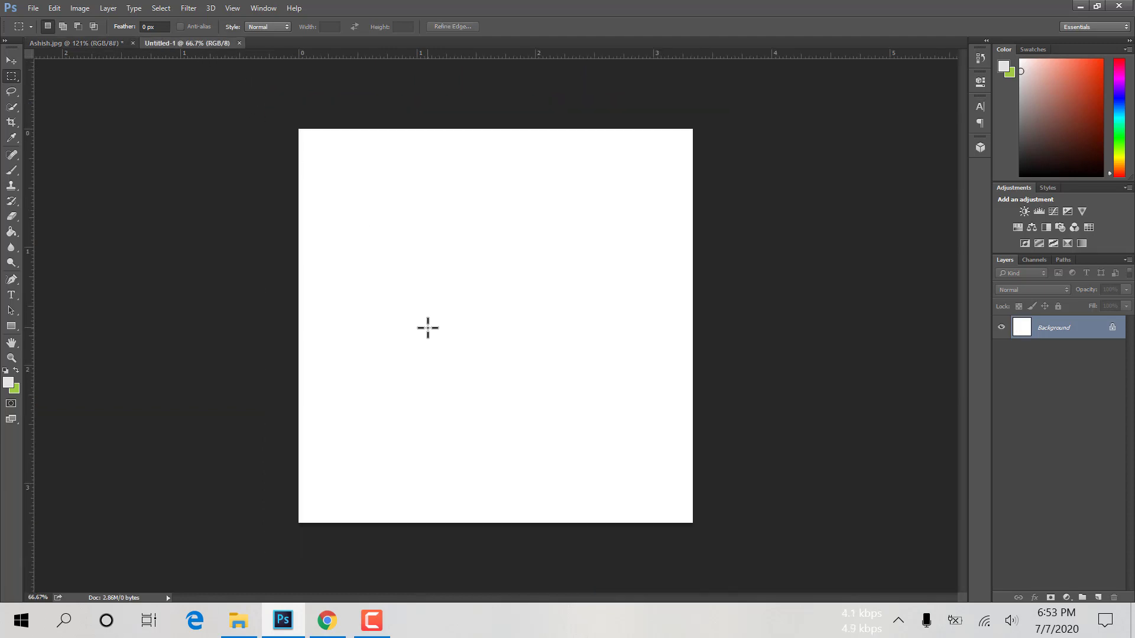
{"action": "key", "text": "ctrl+v"}
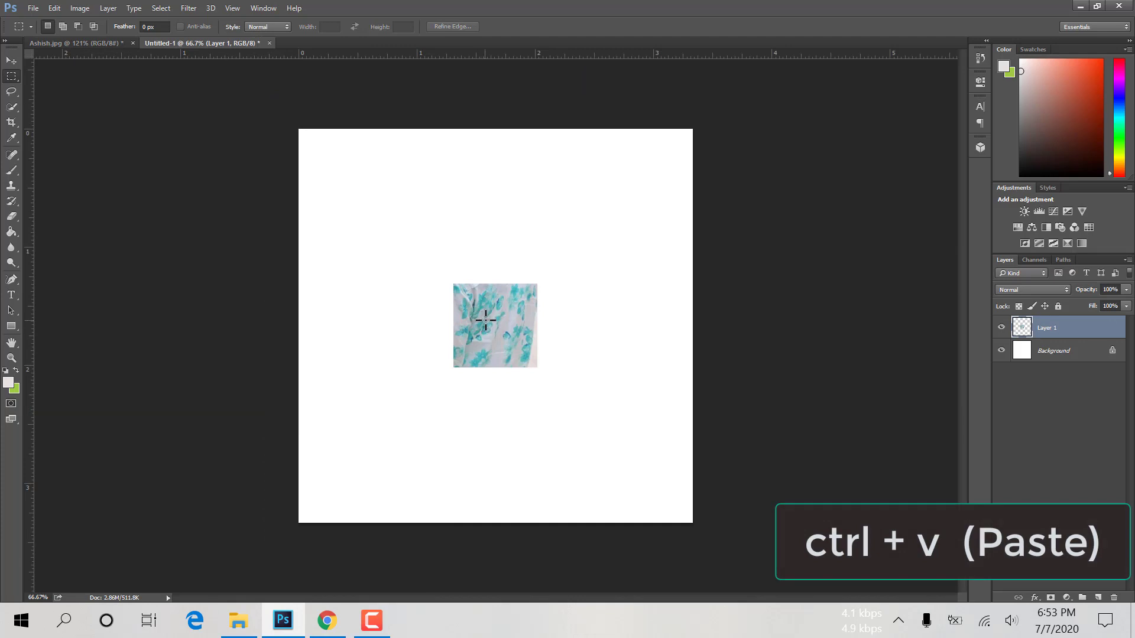
{"action": "right_click", "coordinate": [486, 314]}
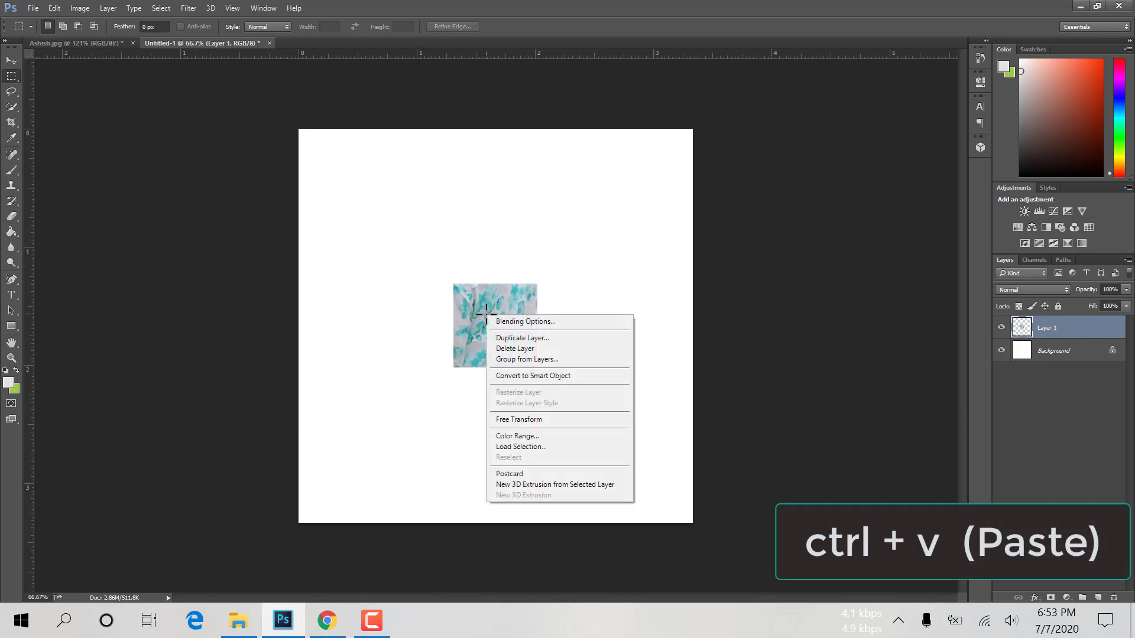
{"action": "left_click", "coordinate": [506, 419]}
{"action": "mouse_move", "coordinate": [453, 284]}
{"action": "left_mouse_down"}
{"action": "mouse_move", "coordinate": [305, 121]}
{"action": "mouse_move", "coordinate": [298, 129]}
{"action": "left_mouse_up"}
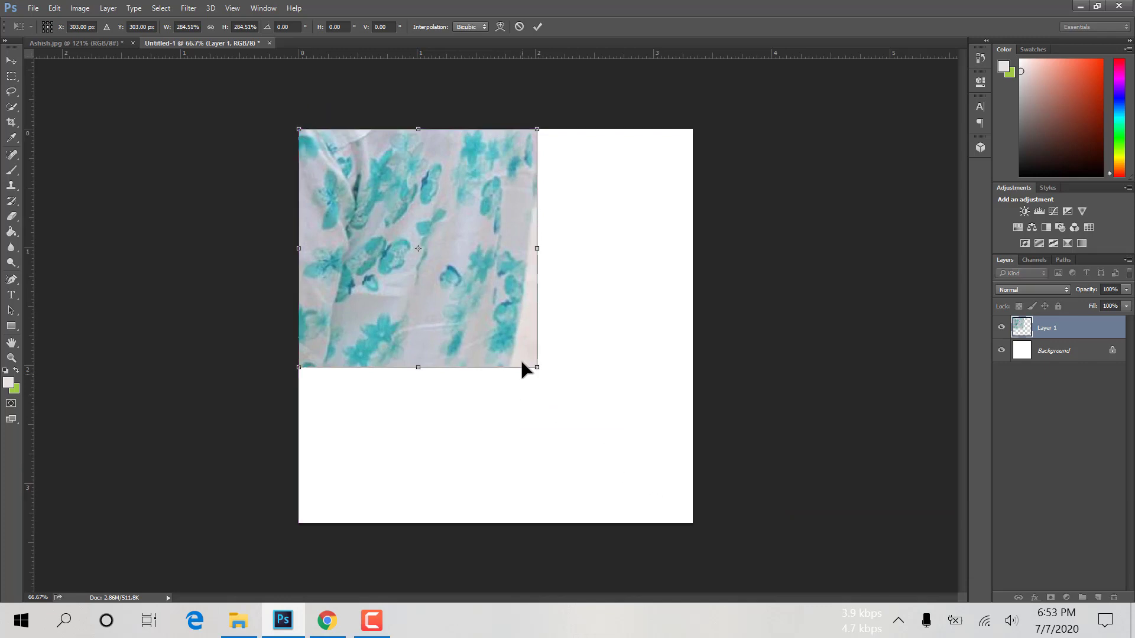
{"action": "left_click_drag", "start_coordinate": [538, 368], "coordinate": [689, 521]}
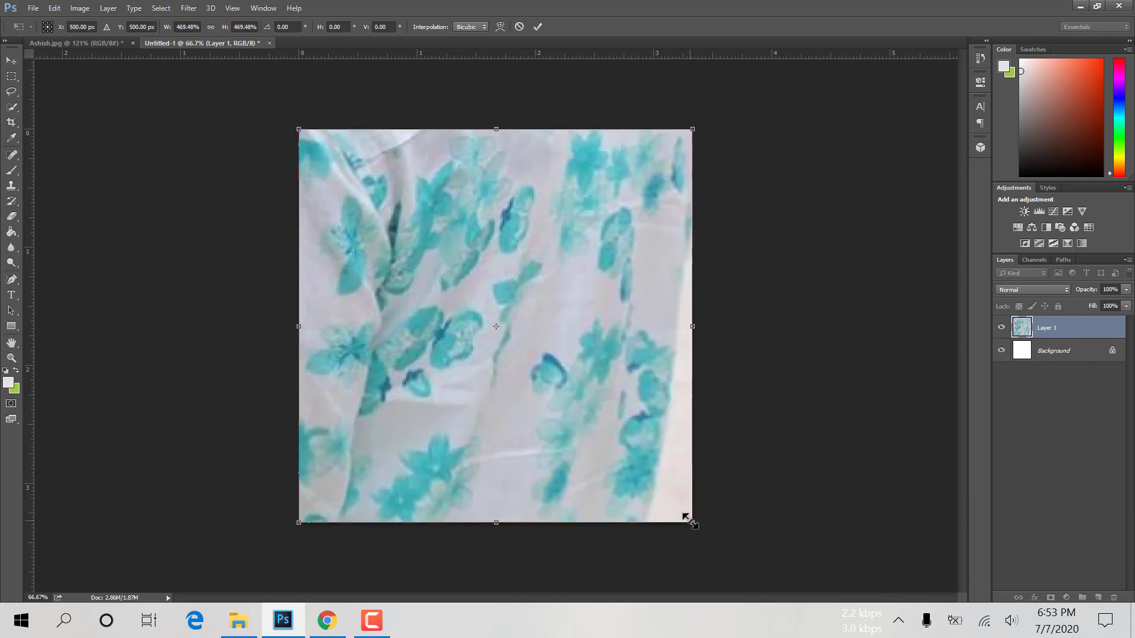
{"action": "left_click", "coordinate": [537, 26]}
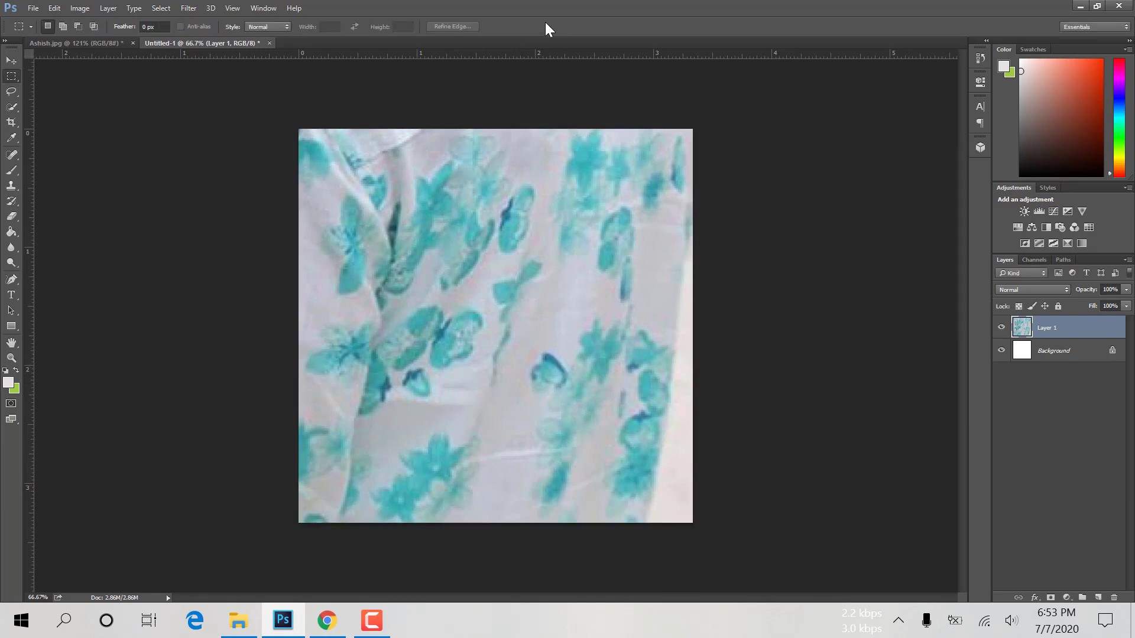
- Save the filled canvas as JPEG '9' in the Downloads Image folder at Maximum quality (12)
{"action": "left_click", "coordinate": [33, 7]}
{"action": "left_click", "coordinate": [48, 143]}
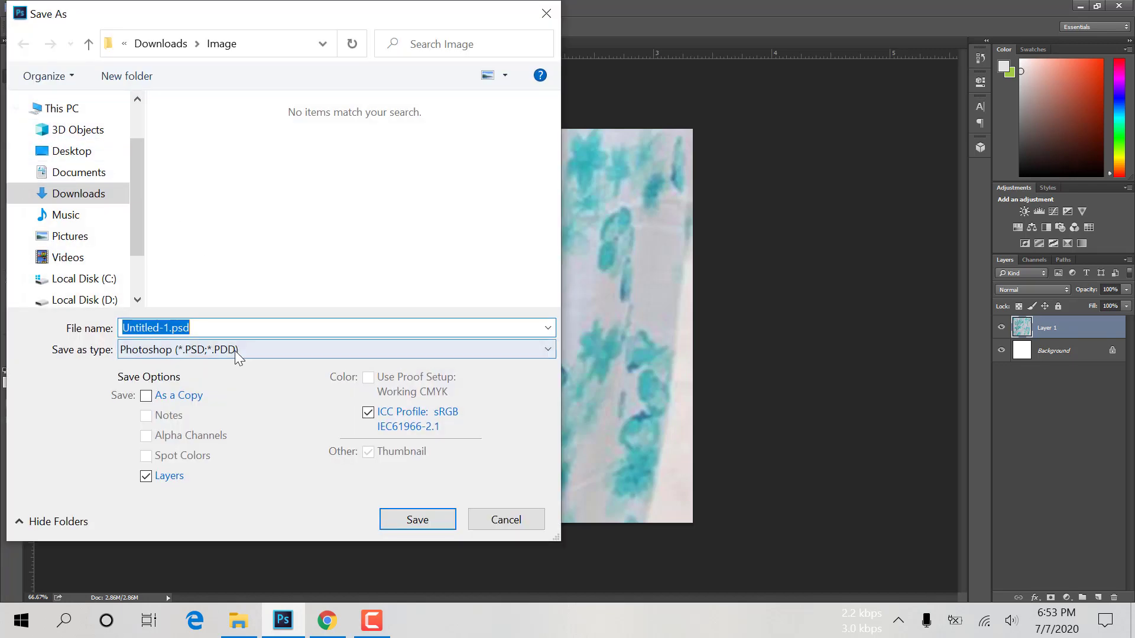
{"action": "left_click", "coordinate": [235, 350]}
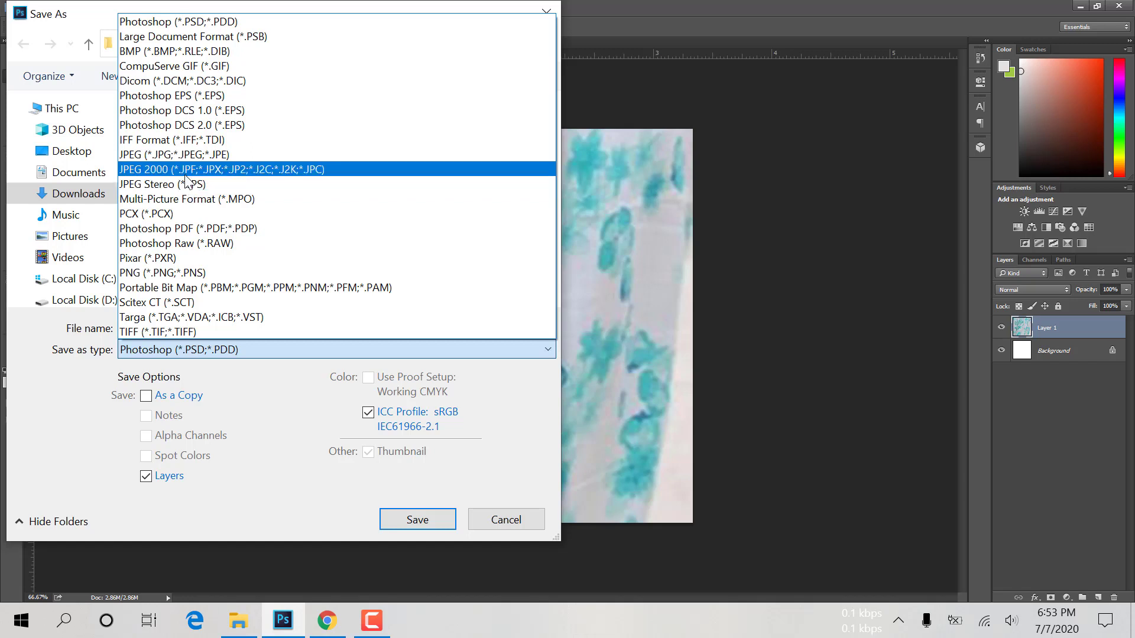
{"action": "left_click", "coordinate": [183, 154]}
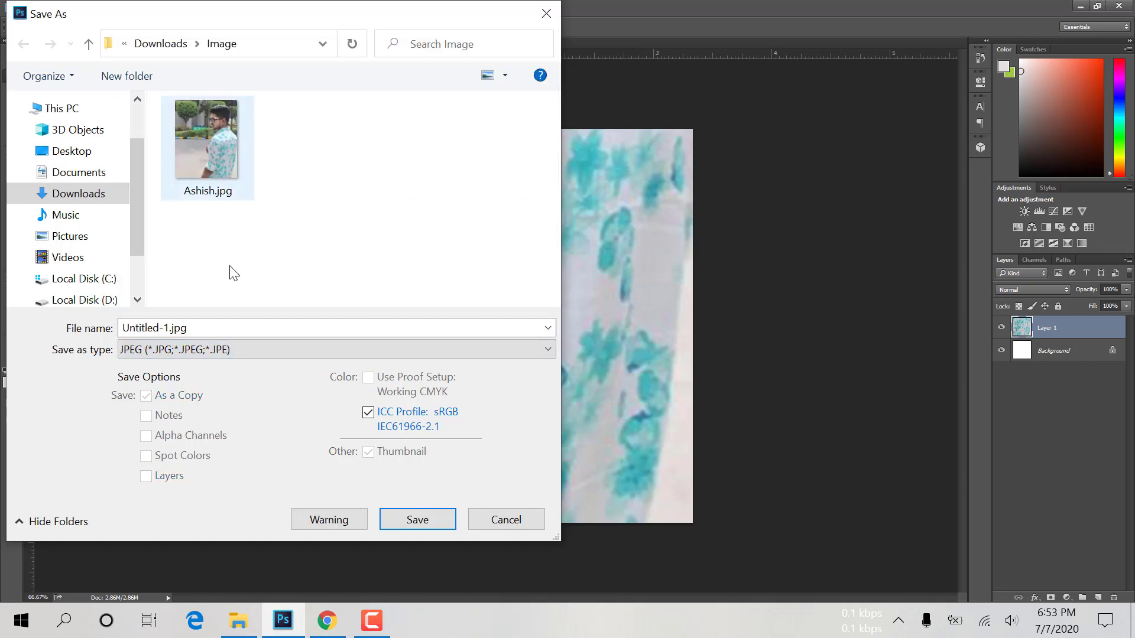
{"action": "double_click", "coordinate": [201, 328]}
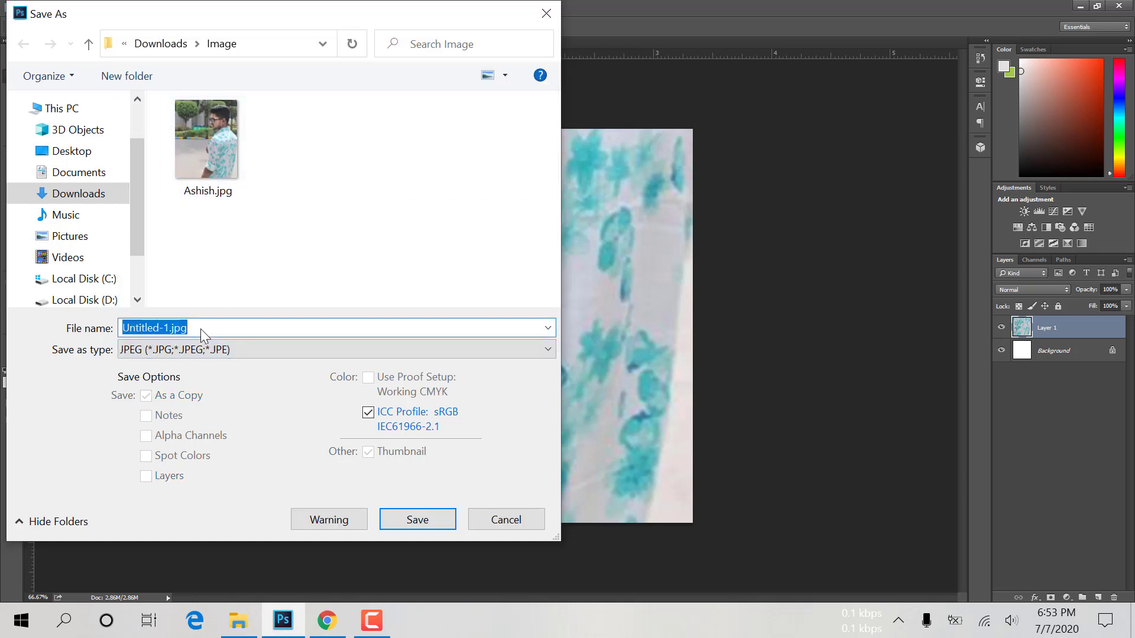
{"action": "type", "text": "9"}
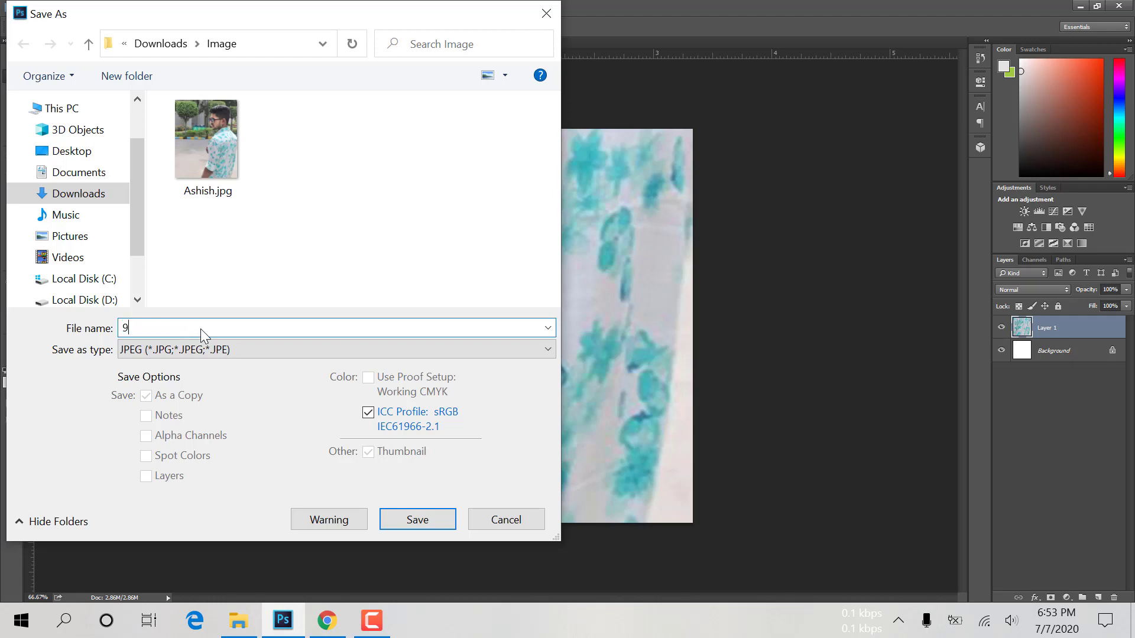
{"action": "left_click", "coordinate": [424, 523]}
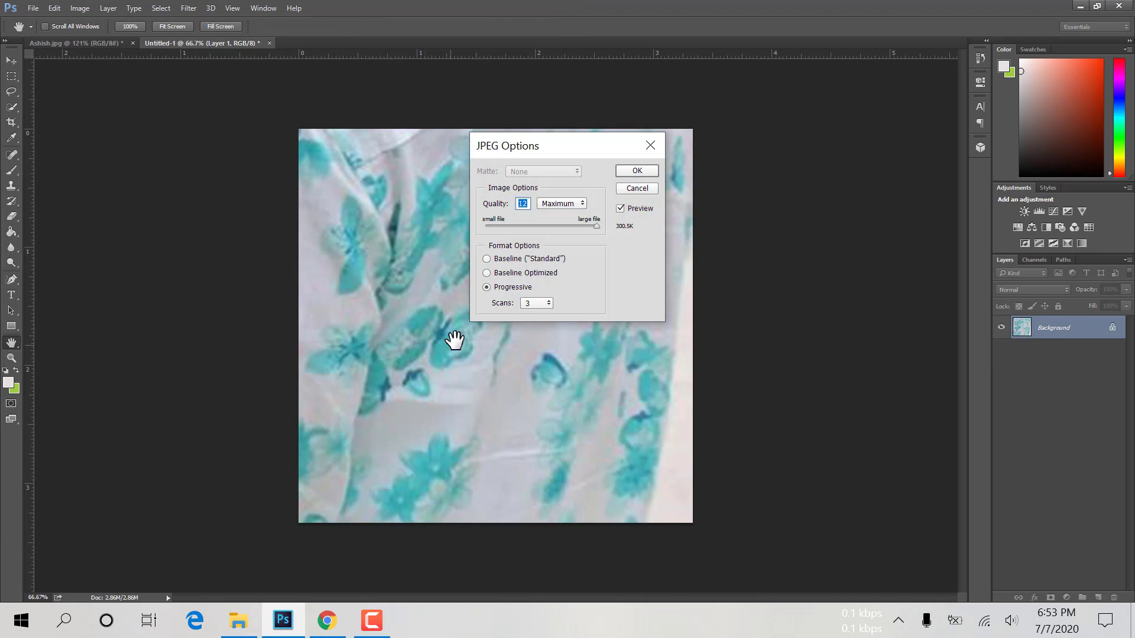
{"action": "left_click", "coordinate": [641, 173]}
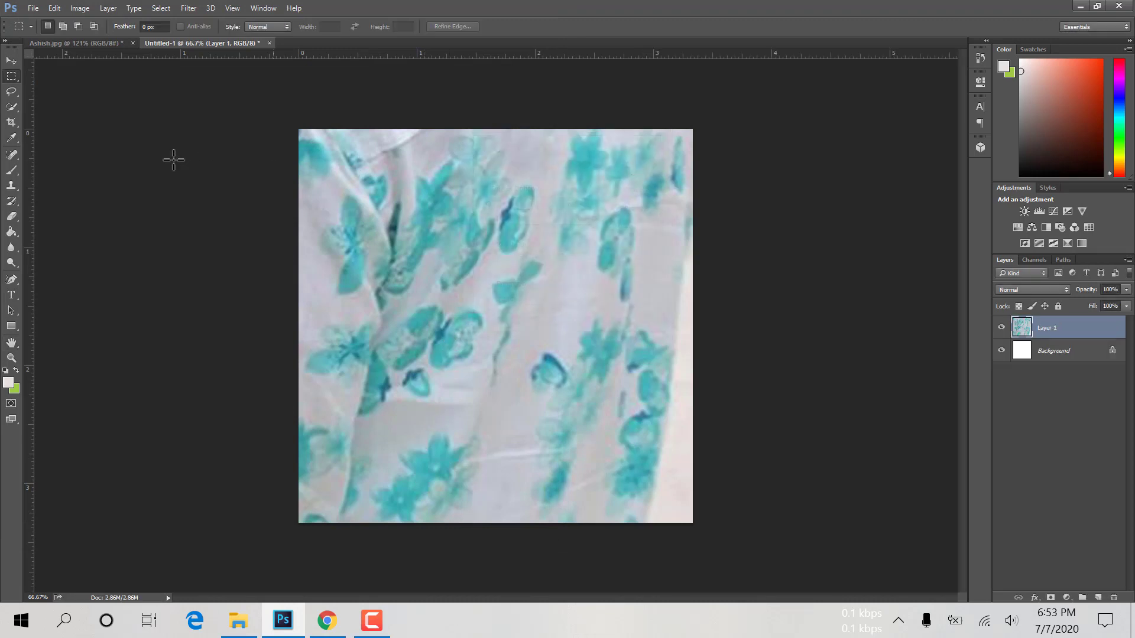
- Select the bottom-middle grid square of the portrait photo
{"action": "left_click", "coordinate": [87, 43]}
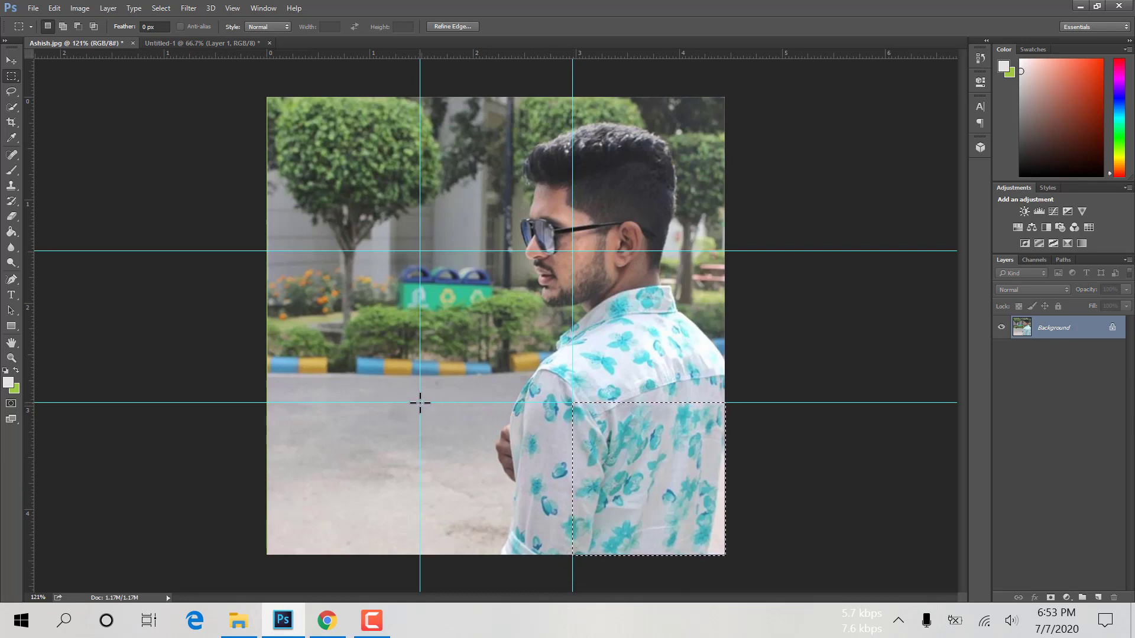
{"action": "left_click_drag", "start_coordinate": [420, 402], "coordinate": [573, 562]}
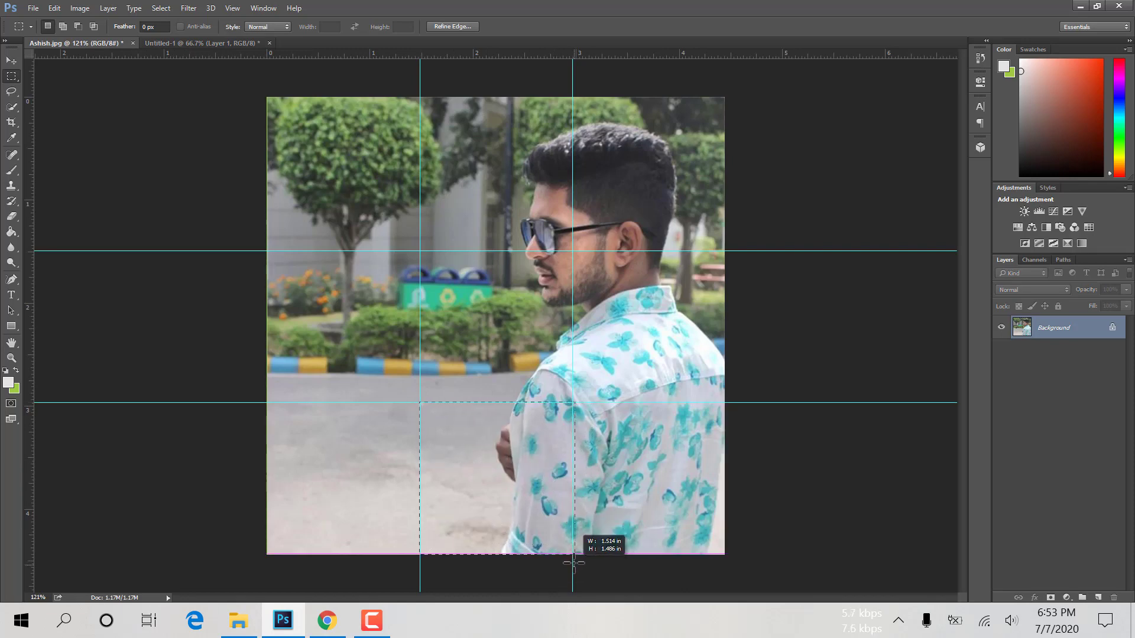
{"action": "left_click_drag", "start_coordinate": [573, 562], "coordinate": [572, 557]}
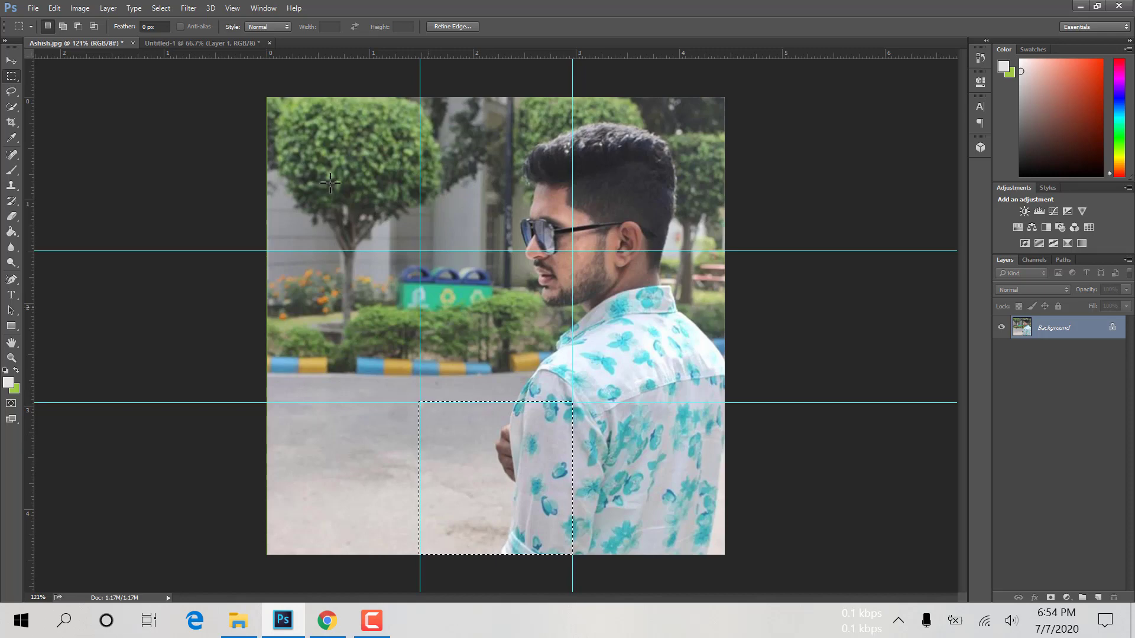
- Paste the bottom-middle piece into Untitled-1 and stretch it to fill the canvas
{"action": "left_click", "coordinate": [215, 45]}
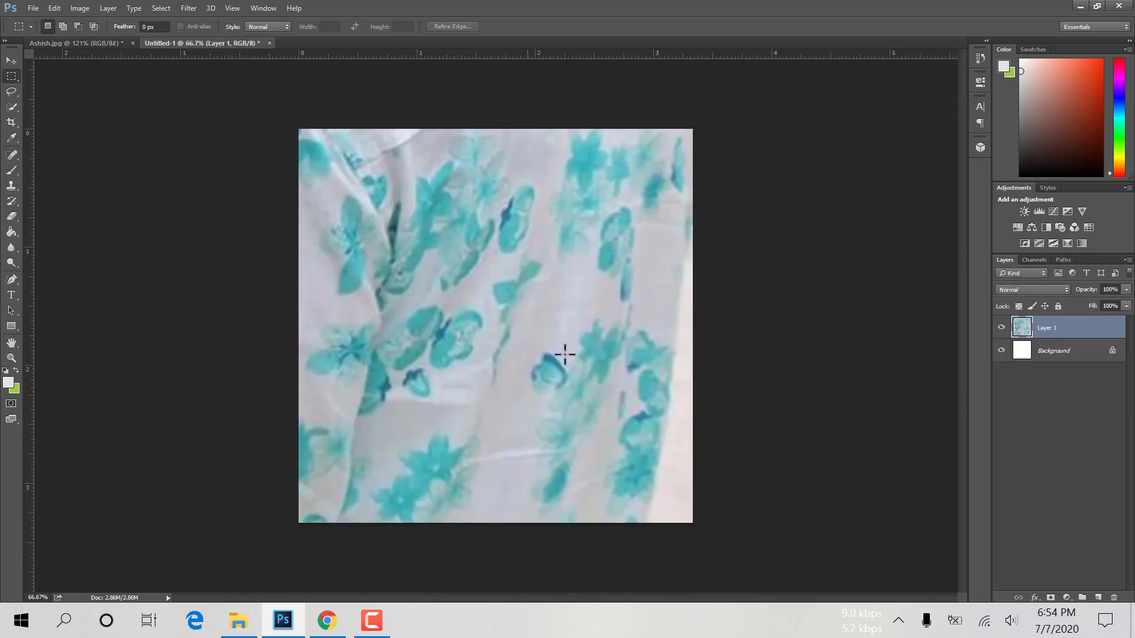
{"action": "key", "text": "ctrl+v"}
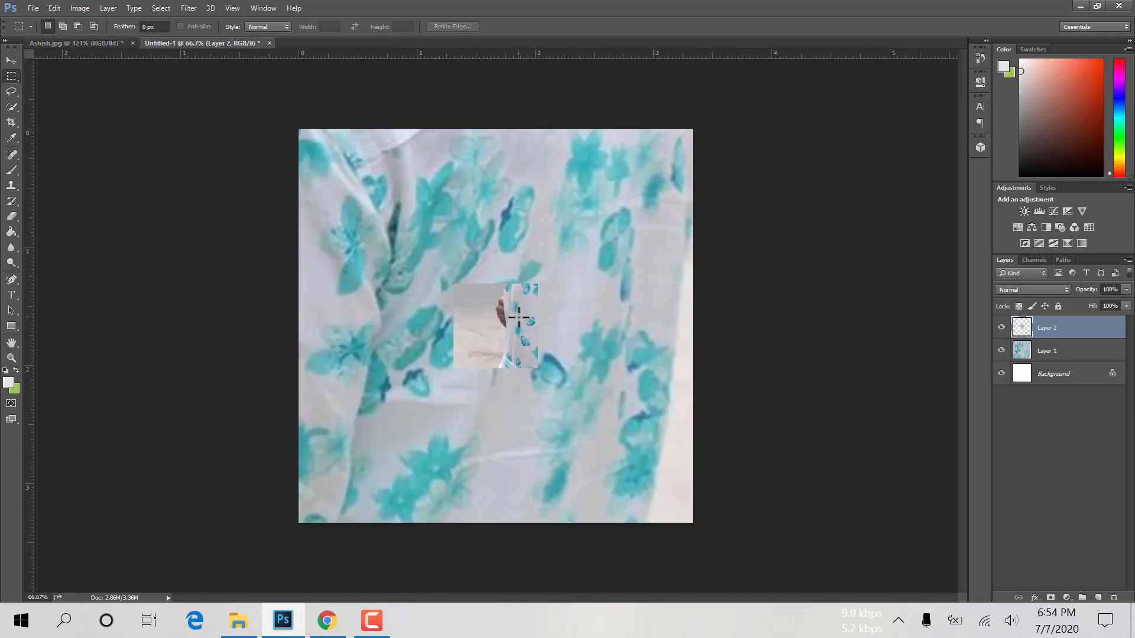
{"action": "right_click", "coordinate": [511, 316]}
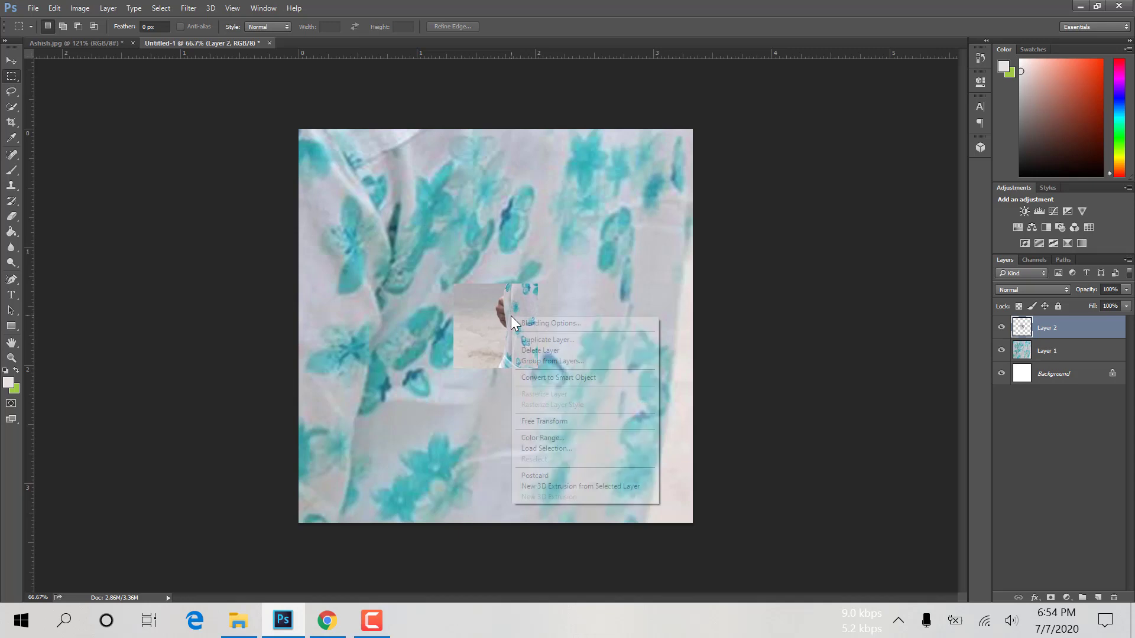
{"action": "left_click", "coordinate": [538, 418]}
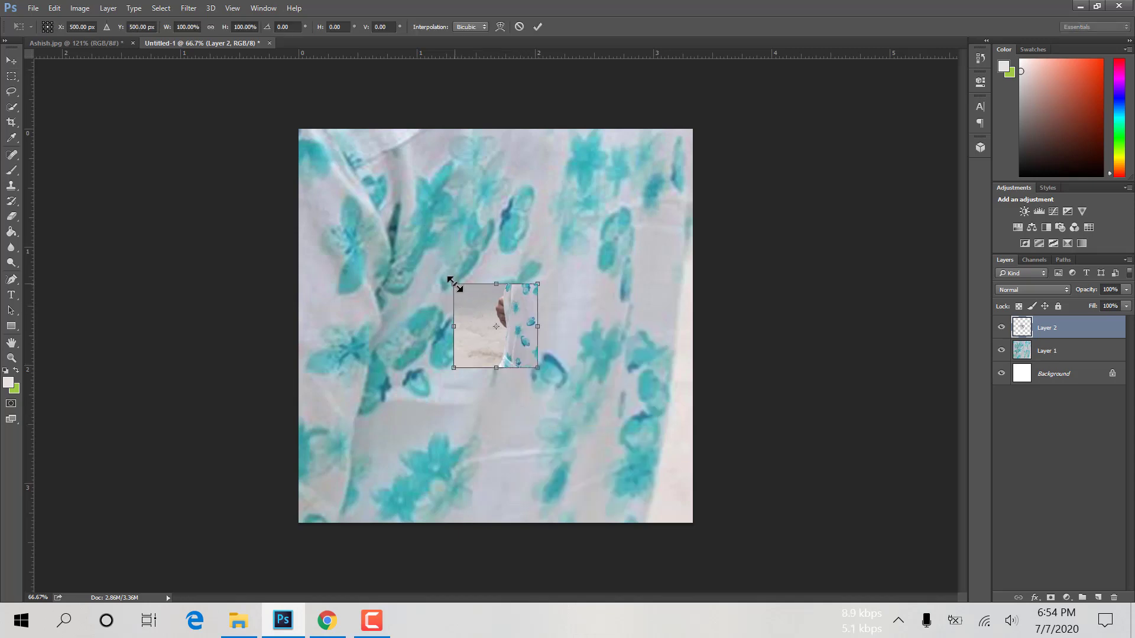
{"action": "left_click_drag", "start_coordinate": [454, 284], "coordinate": [298, 129]}
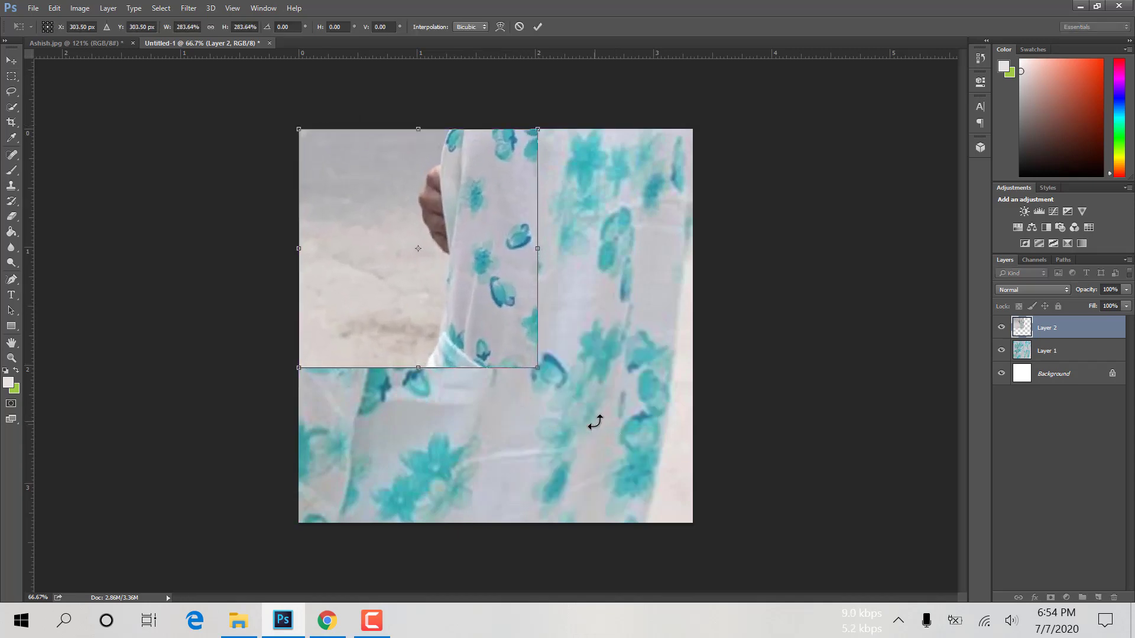
{"action": "left_click_drag", "start_coordinate": [537, 367], "coordinate": [692, 522]}
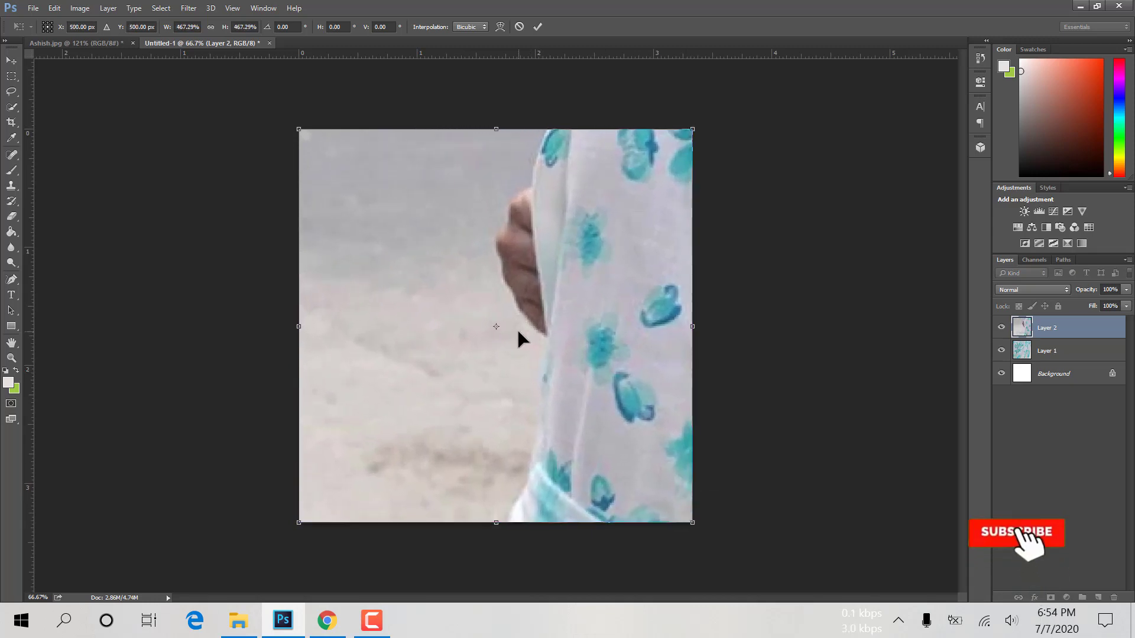
- Apply the transform, save the tile as 8.jpg at maximum quality, and return to Ashish.jpg
{"action": "left_click", "coordinate": [34, 8]}
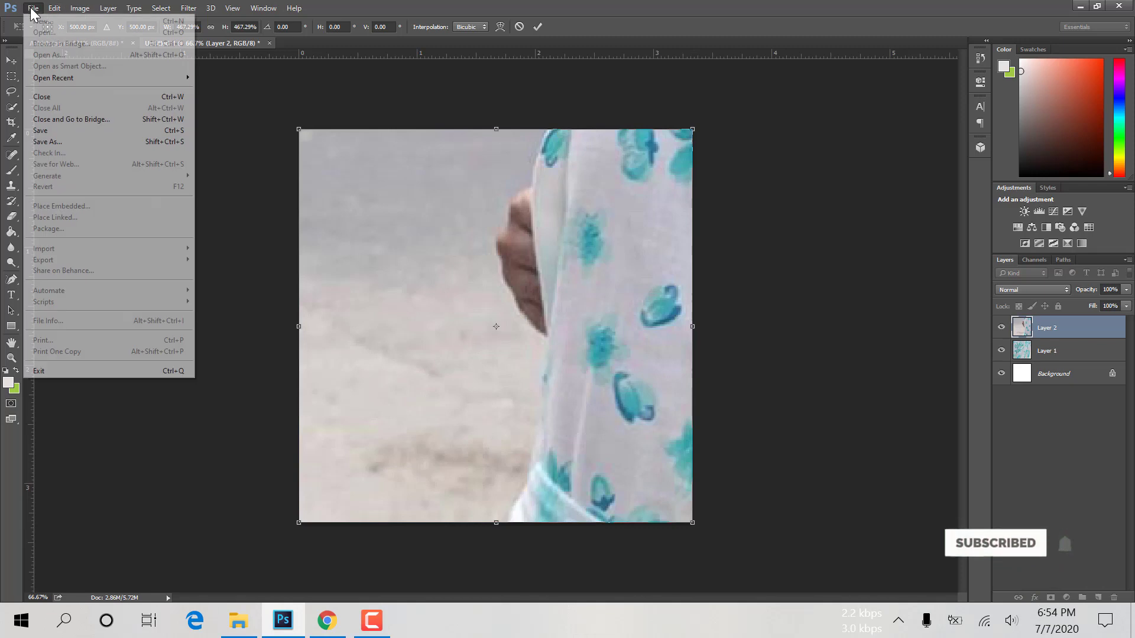
{"action": "left_click", "coordinate": [58, 147]}
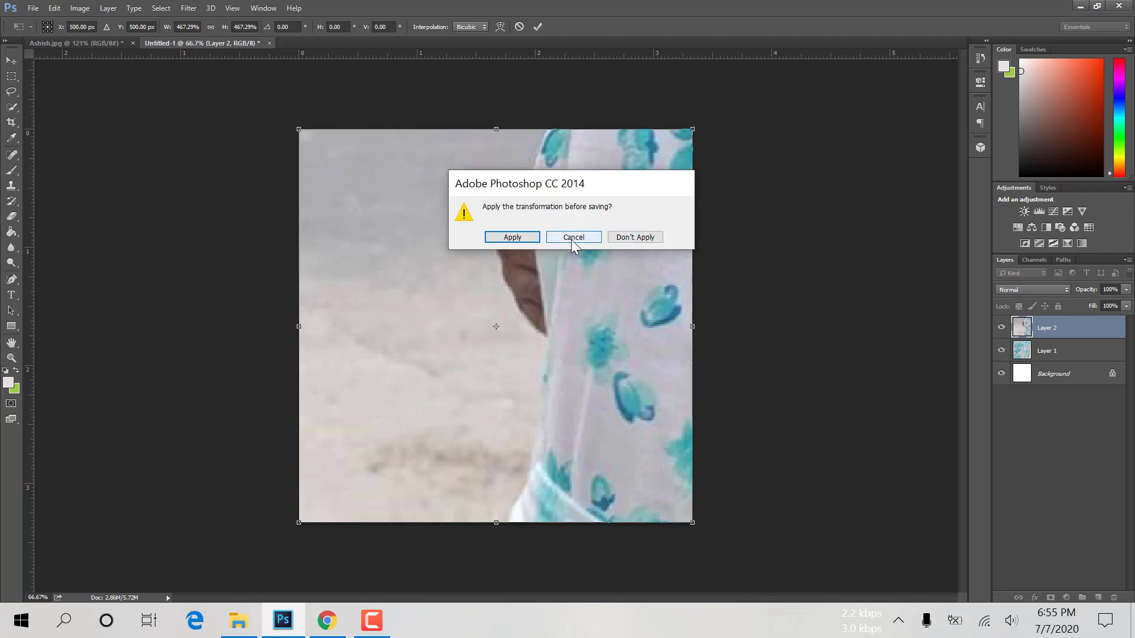
{"action": "left_click", "coordinate": [520, 236]}
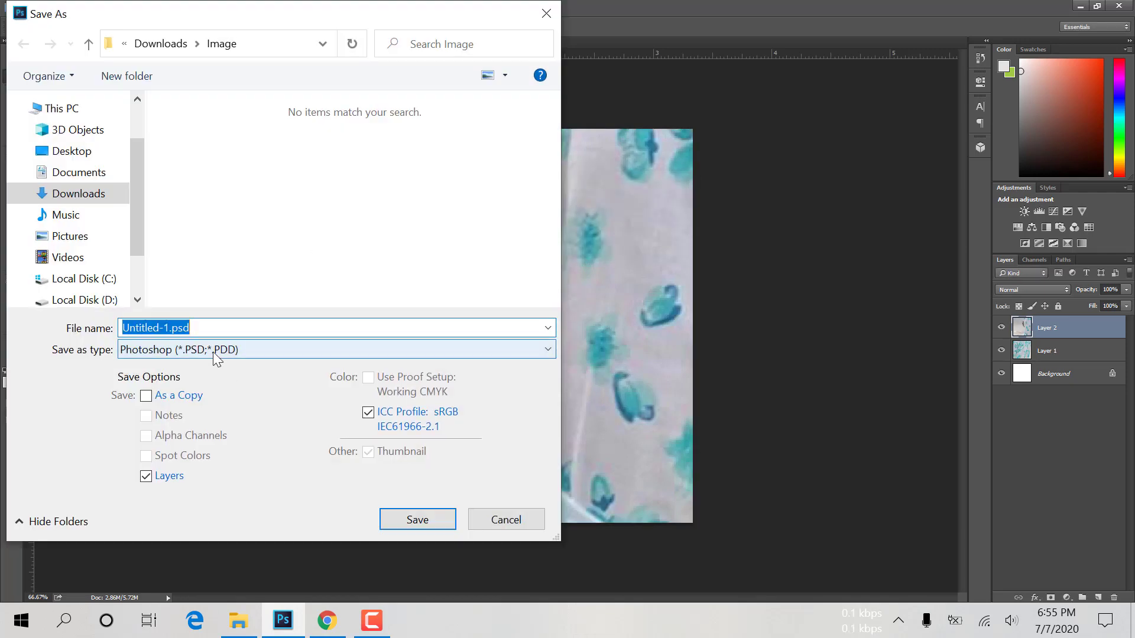
{"action": "left_click", "coordinate": [212, 352]}
{"action": "key", "text": "j"}
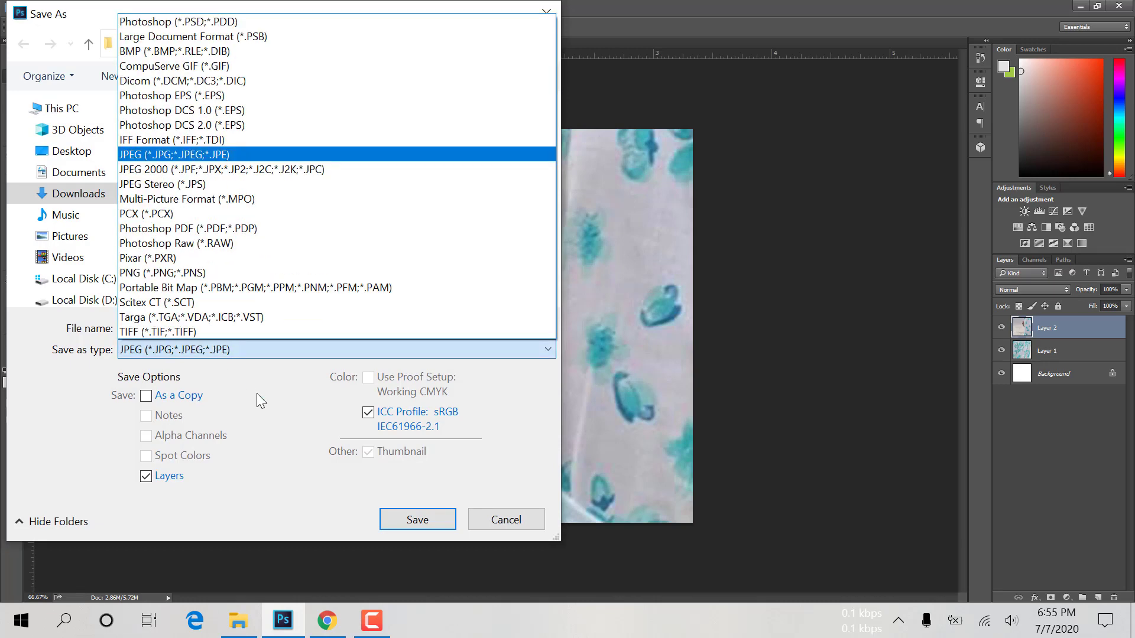
{"action": "key", "text": "Return"}
{"action": "left_click", "coordinate": [222, 328]}
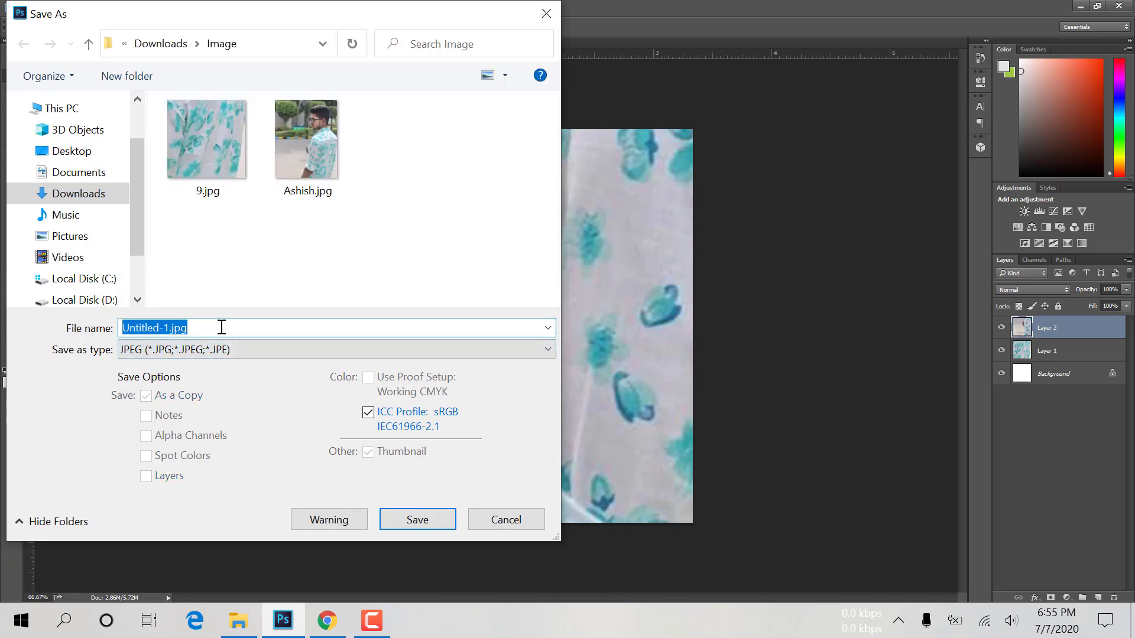
{"action": "left_click", "coordinate": [418, 519]}
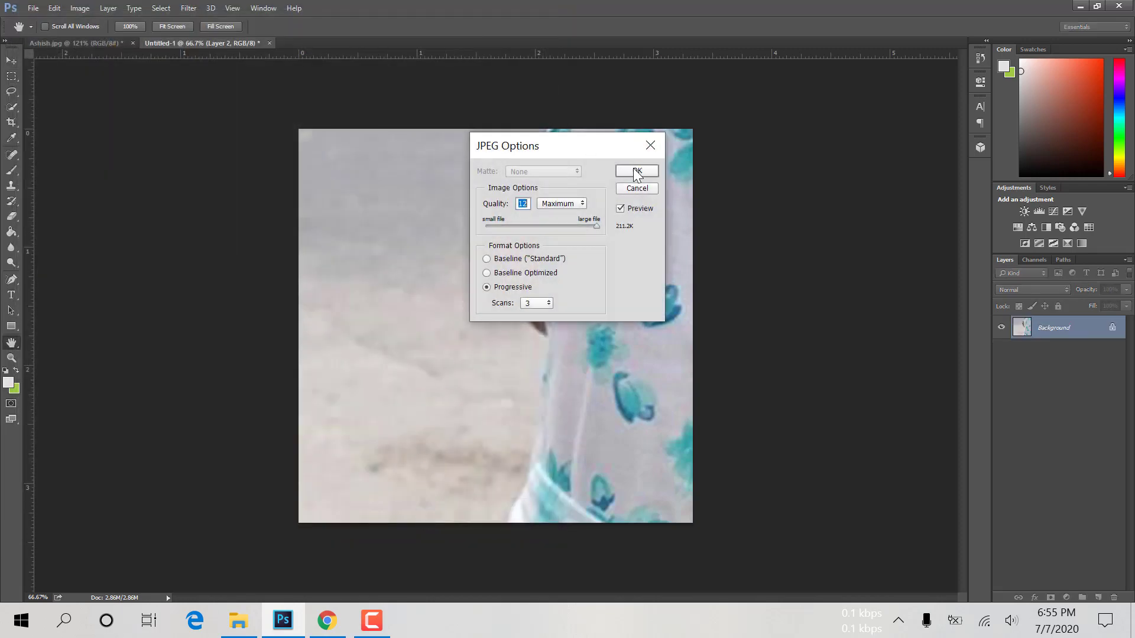
{"action": "left_click", "coordinate": [636, 172]}
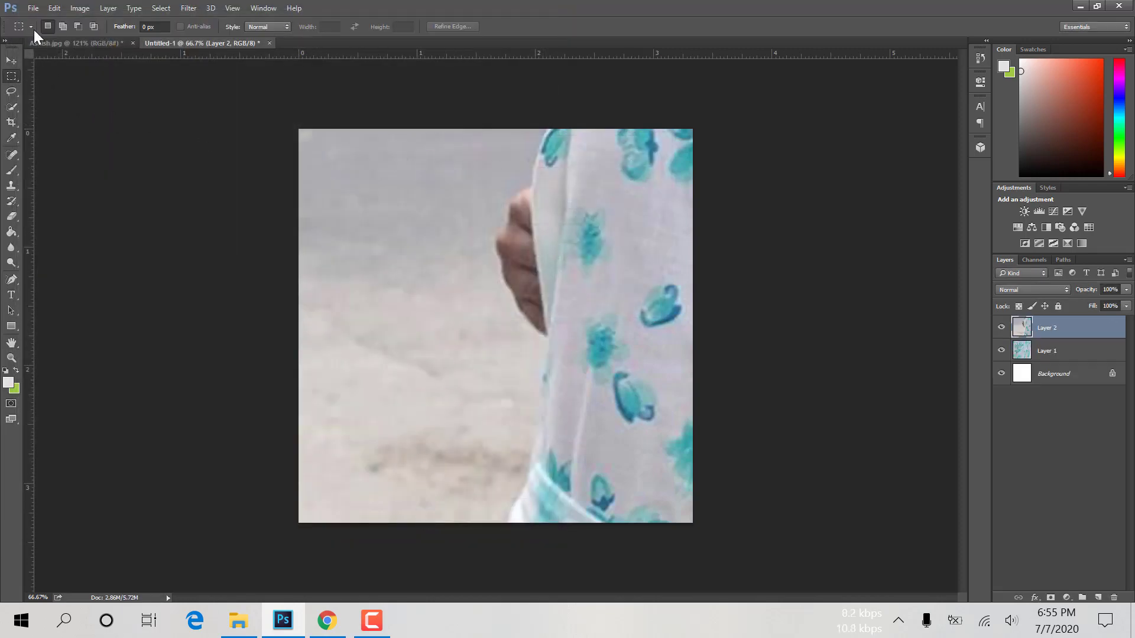
{"action": "left_click", "coordinate": [95, 46]}
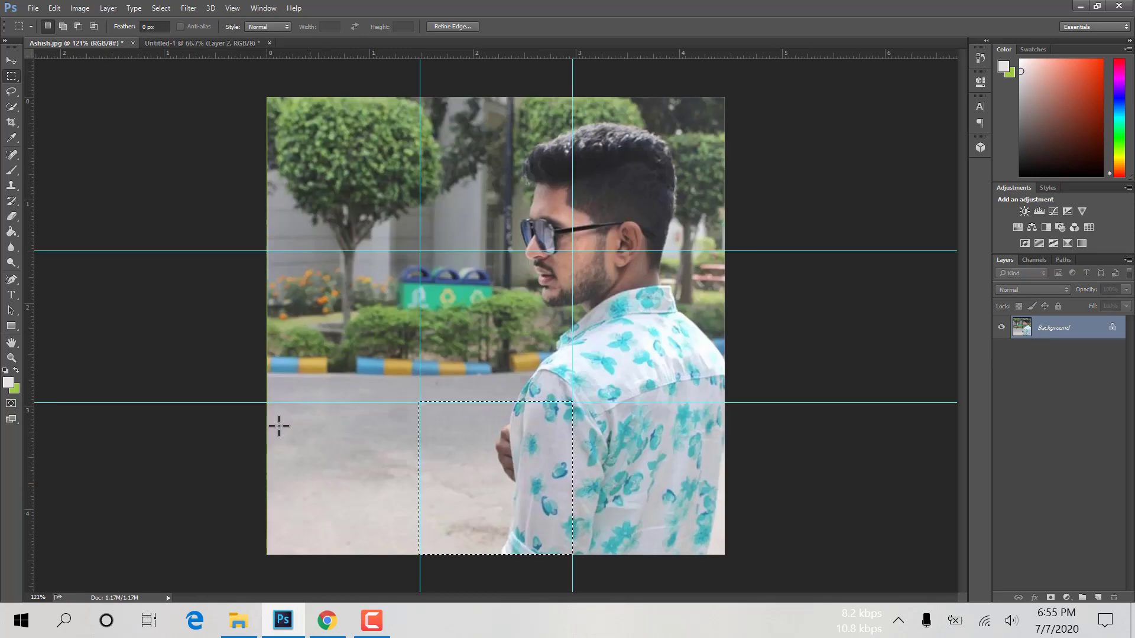
- Copy the bottom-left grid cell into Untitled-1 and scale it to fill the canvas
{"action": "left_click_drag", "start_coordinate": [268, 402], "coordinate": [419, 553]}
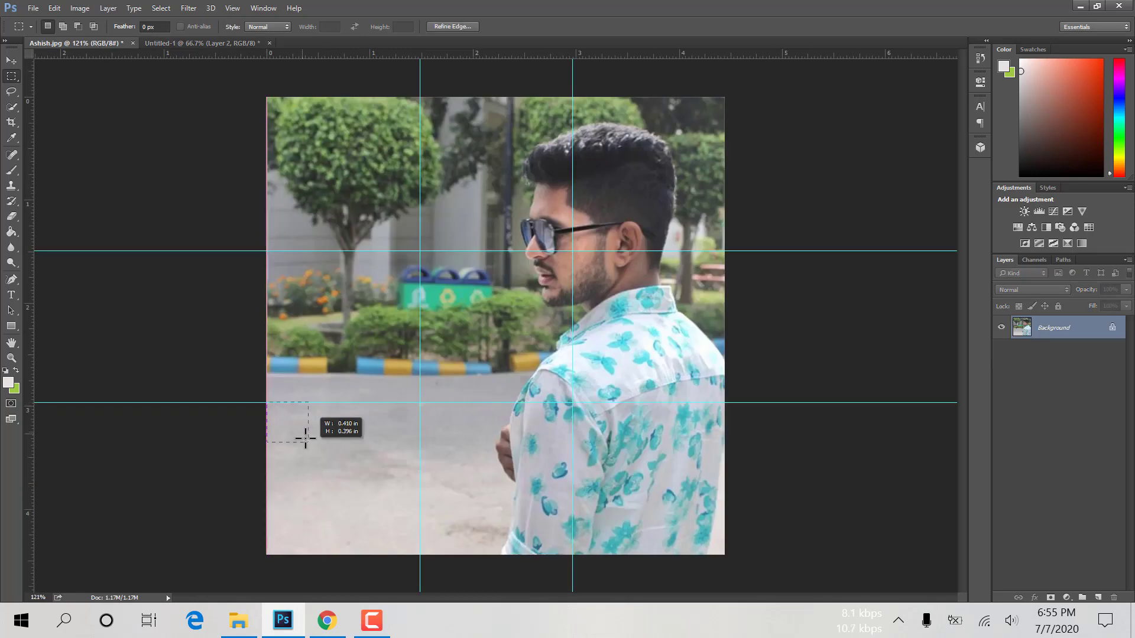
{"action": "key", "text": "ctrl+c"}
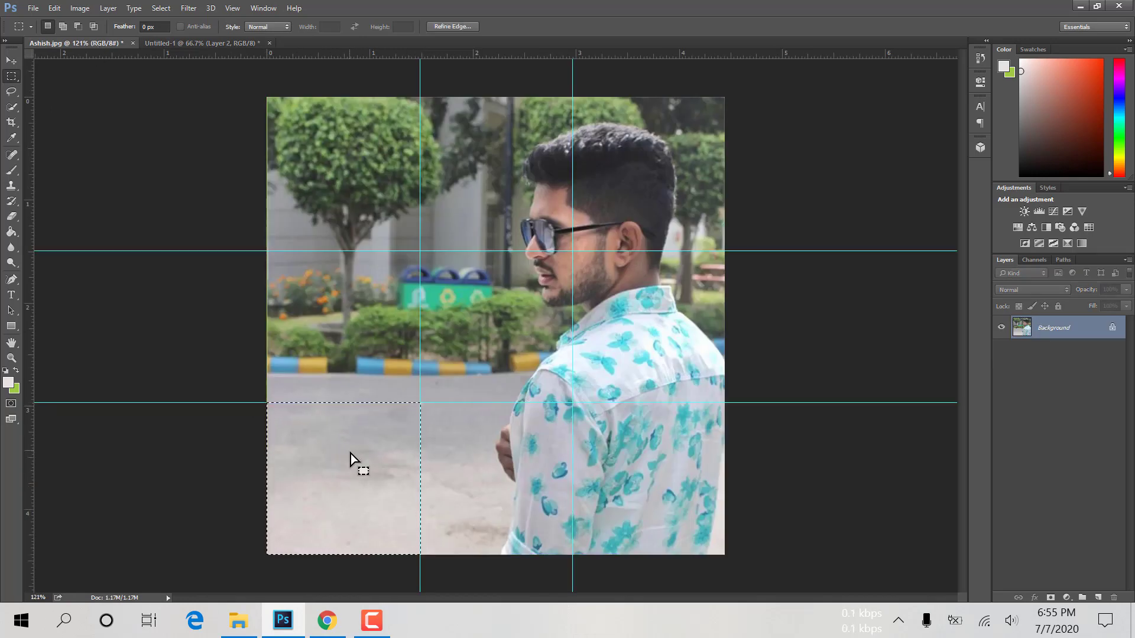
{"action": "key", "text": "ctrl+Tab"}
{"action": "key", "text": "ctrl+v"}
{"action": "key", "text": "ctrl+t"}
{"action": "left_click_drag", "start_coordinate": [453, 284], "coordinate": [299, 129]}
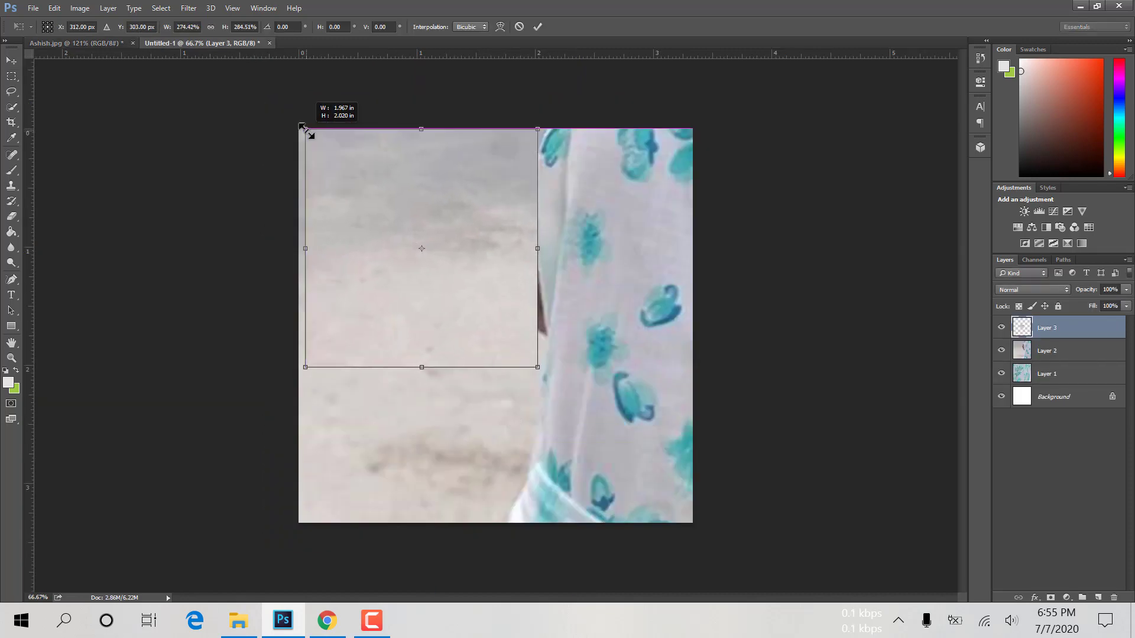
{"action": "left_click_drag", "start_coordinate": [538, 367], "coordinate": [692, 522]}
{"action": "left_click", "coordinate": [537, 26]}
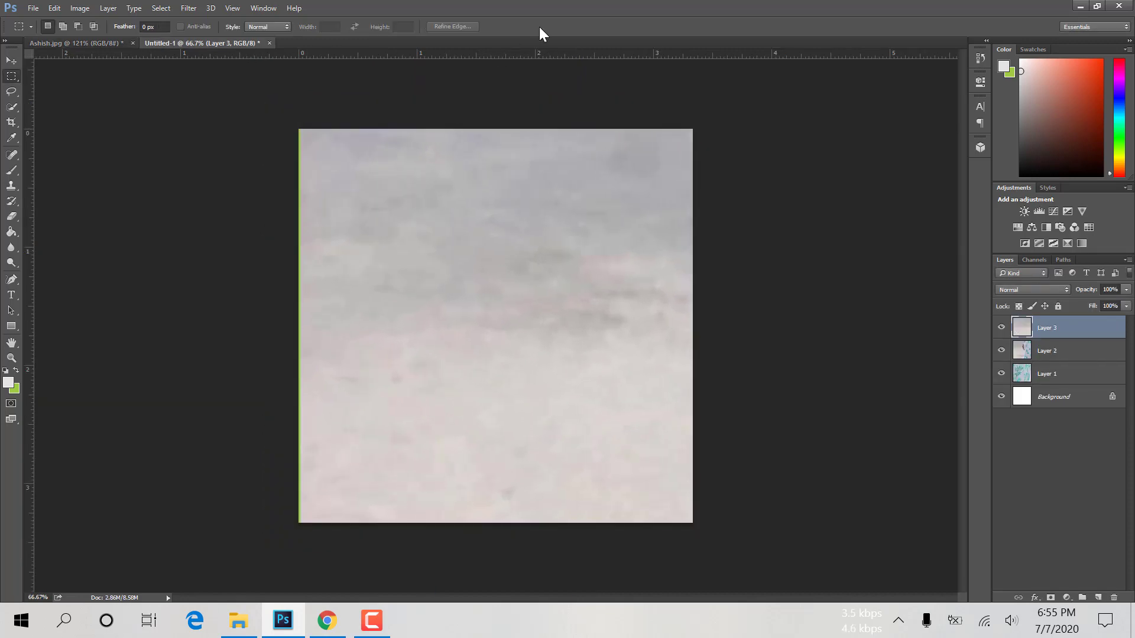
- Save the bottom-left tile from Untitled-1 as a JPEG
{"action": "left_click", "coordinate": [33, 8]}
{"action": "left_click", "coordinate": [47, 139]}
{"action": "left_click", "coordinate": [266, 349]}
{"action": "left_click", "coordinate": [177, 152]}
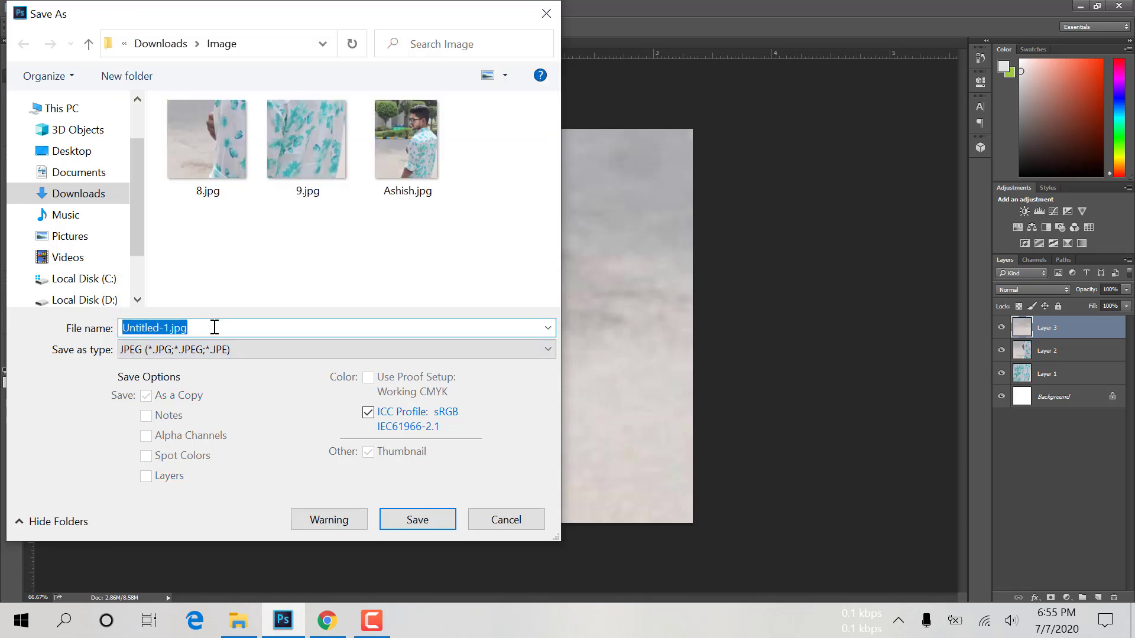
{"action": "key", "text": "Return"}
- Copy the right-middle neck-and-shoulder cell into Untitled-1, scaled to fill the canvas
{"action": "left_click", "coordinate": [74, 43]}
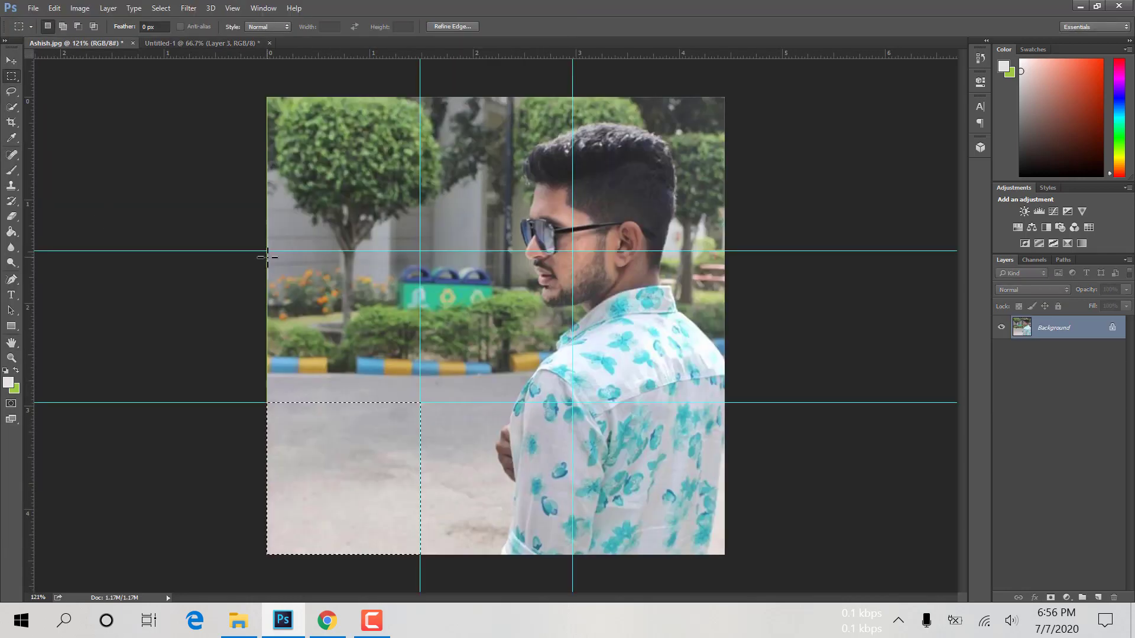
{"action": "left_click_drag", "start_coordinate": [573, 250], "coordinate": [725, 403]}
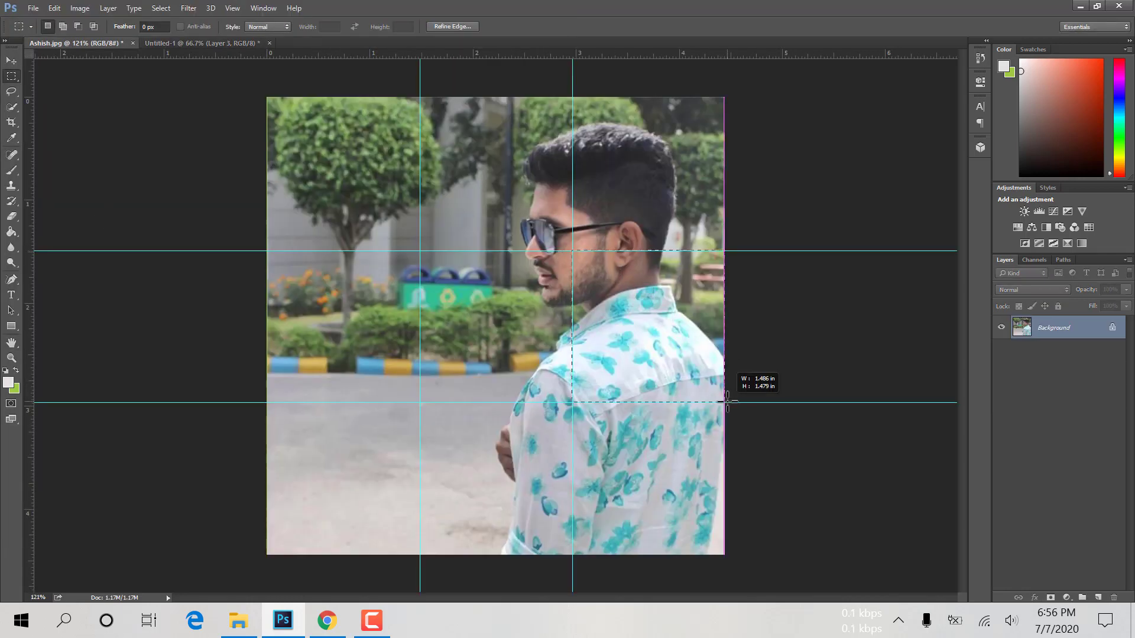
{"action": "key", "text": "ctrl+c"}
{"action": "key", "text": "ctrl+Tab"}
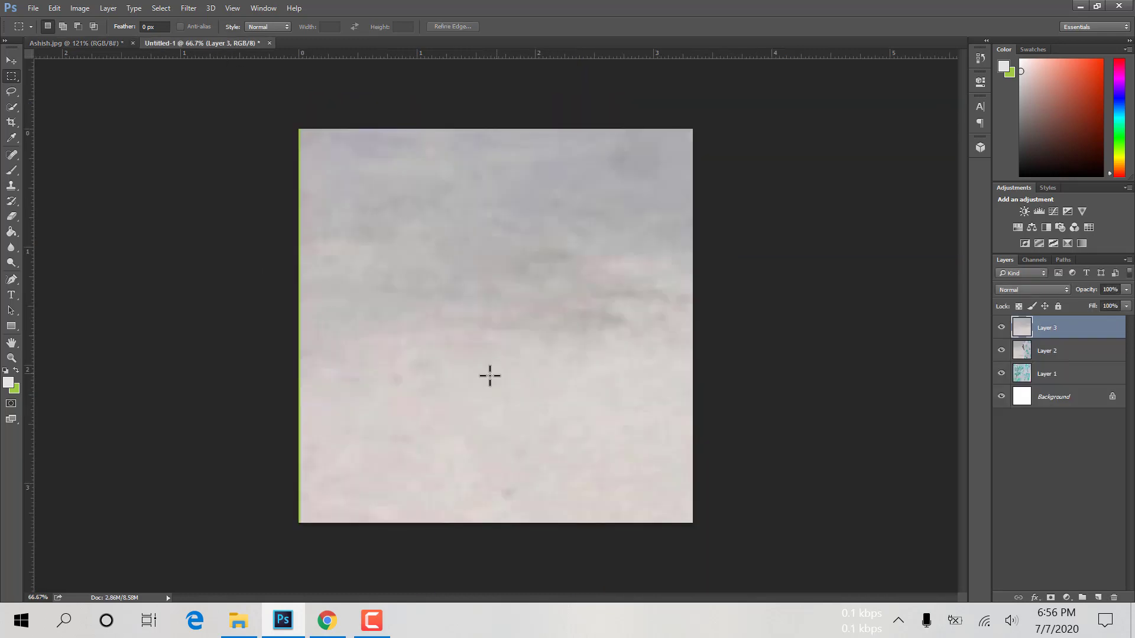
{"action": "key", "text": "ctrl+v"}
{"action": "right_click", "coordinate": [482, 322]}
{"action": "left_click", "coordinate": [540, 428]}
{"action": "left_click_drag", "start_coordinate": [453, 283], "coordinate": [299, 128]}
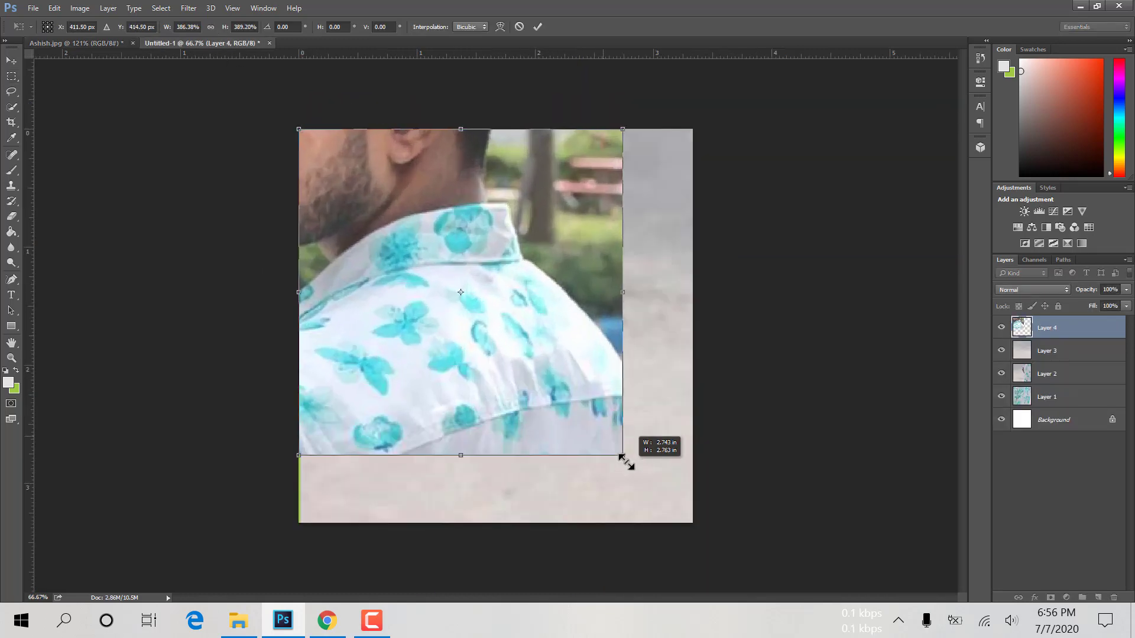
{"action": "left_click_drag", "start_coordinate": [537, 367], "coordinate": [693, 521]}
{"action": "left_click", "coordinate": [538, 27]}
- Save the right-middle tile as JPEG 6 and return to the portrait
{"action": "left_click", "coordinate": [33, 8]}
{"action": "left_click", "coordinate": [56, 141]}
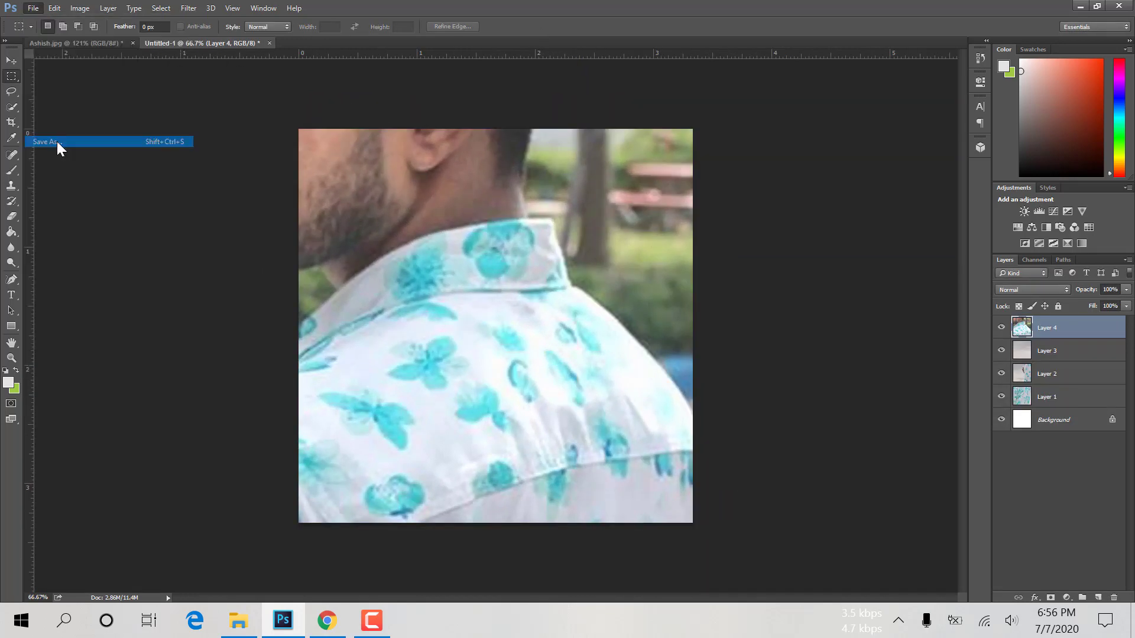
{"action": "left_click", "coordinate": [219, 349]}
{"action": "key", "text": "j"}
{"action": "key", "text": "Return"}
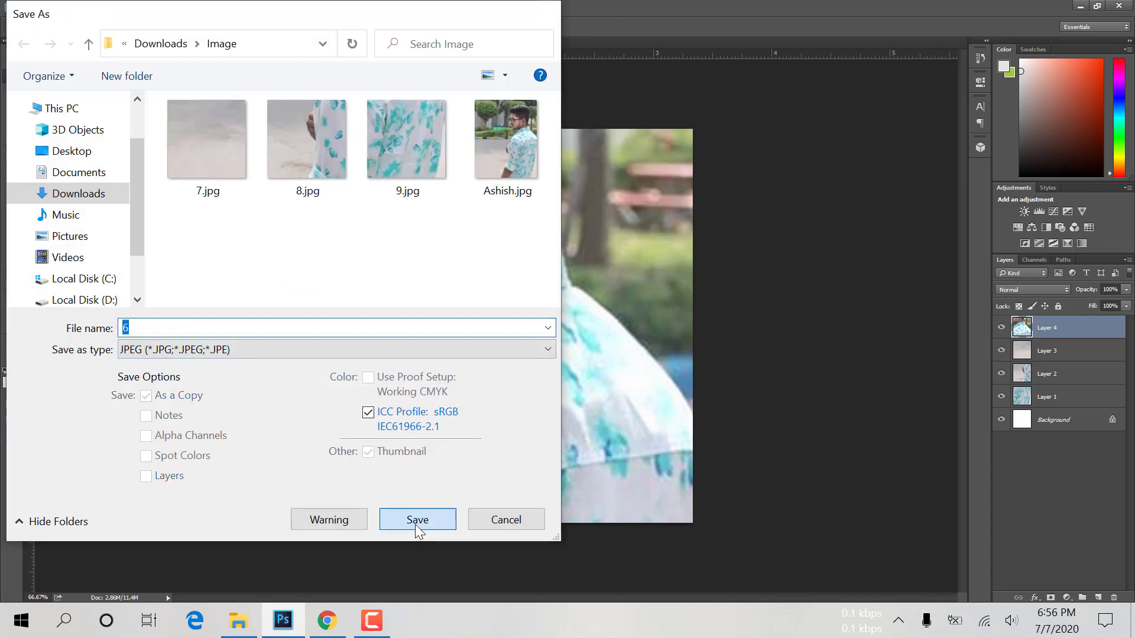
{"action": "left_click", "coordinate": [415, 519]}
{"action": "left_click", "coordinate": [84, 48]}
{"action": "left_click_drag", "start_coordinate": [420, 251], "coordinate": [572, 402]}
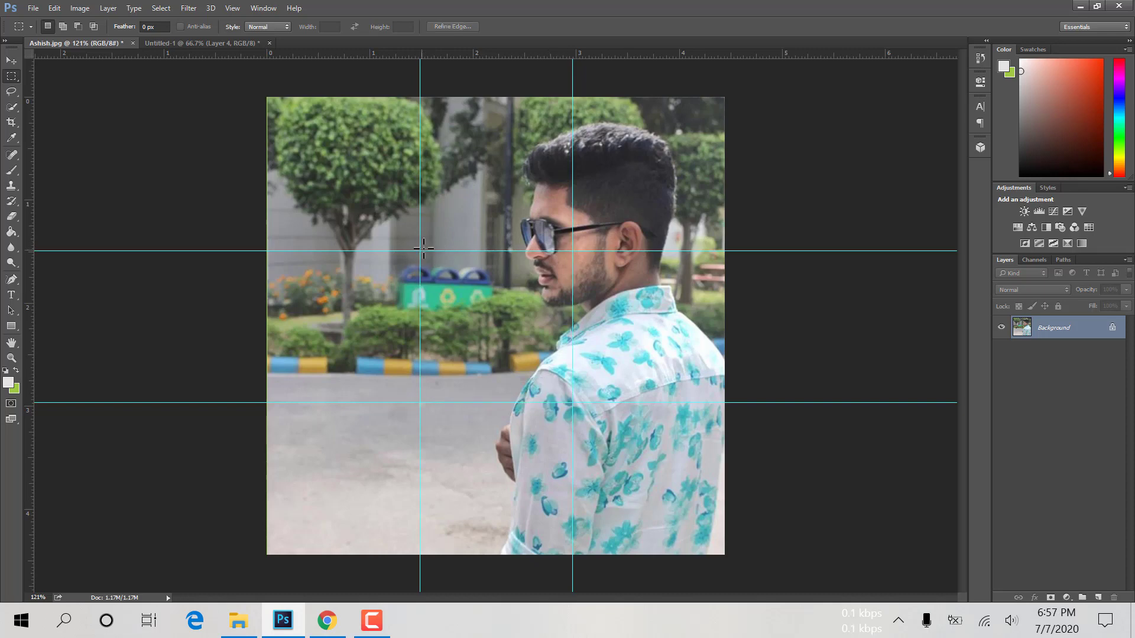
- Copy the centre grid cell into Untitled-1 and scale it to fill the canvas
{"action": "left_click_drag", "start_coordinate": [418, 250], "coordinate": [572, 403]}
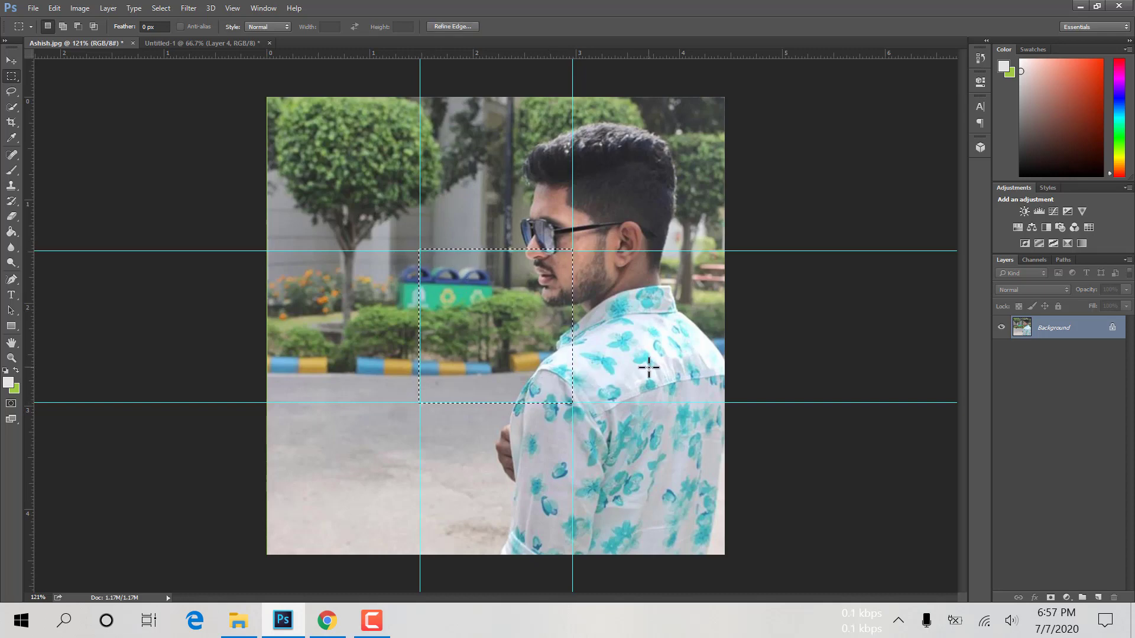
{"action": "key", "text": "ctrl+c"}
{"action": "left_click", "coordinate": [197, 40]}
{"action": "key", "text": "ctrl+v"}
{"action": "right_click", "coordinate": [488, 319]}
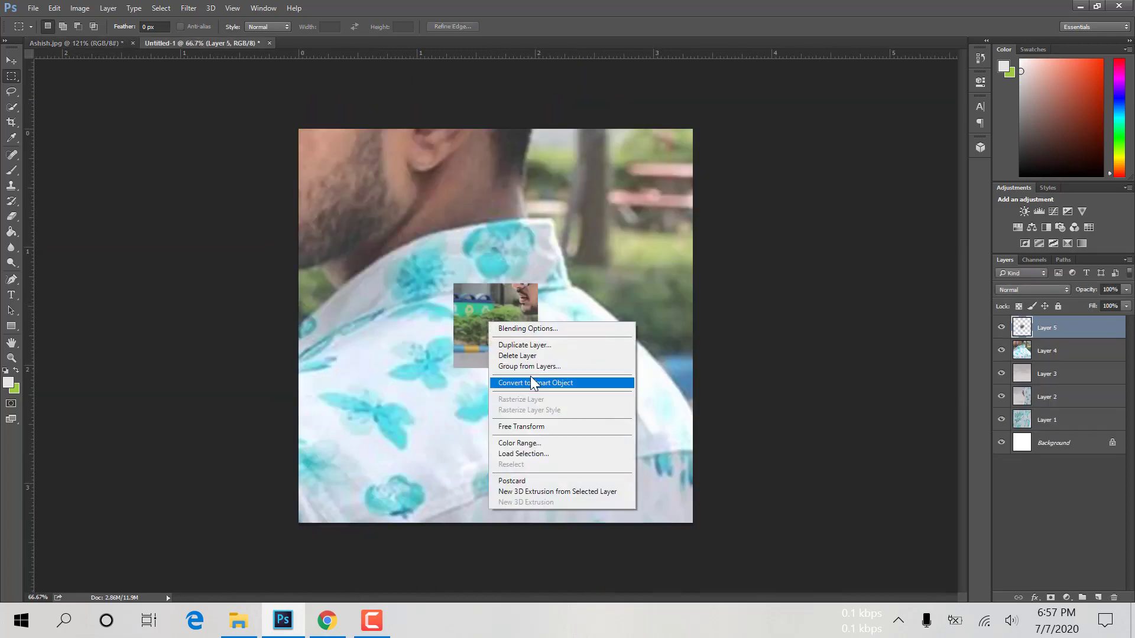
{"action": "left_click", "coordinate": [550, 426]}
{"action": "left_click_drag", "start_coordinate": [454, 283], "coordinate": [298, 128]}
{"action": "left_click_drag", "start_coordinate": [537, 368], "coordinate": [692, 522]}
{"action": "key", "text": "Return"}
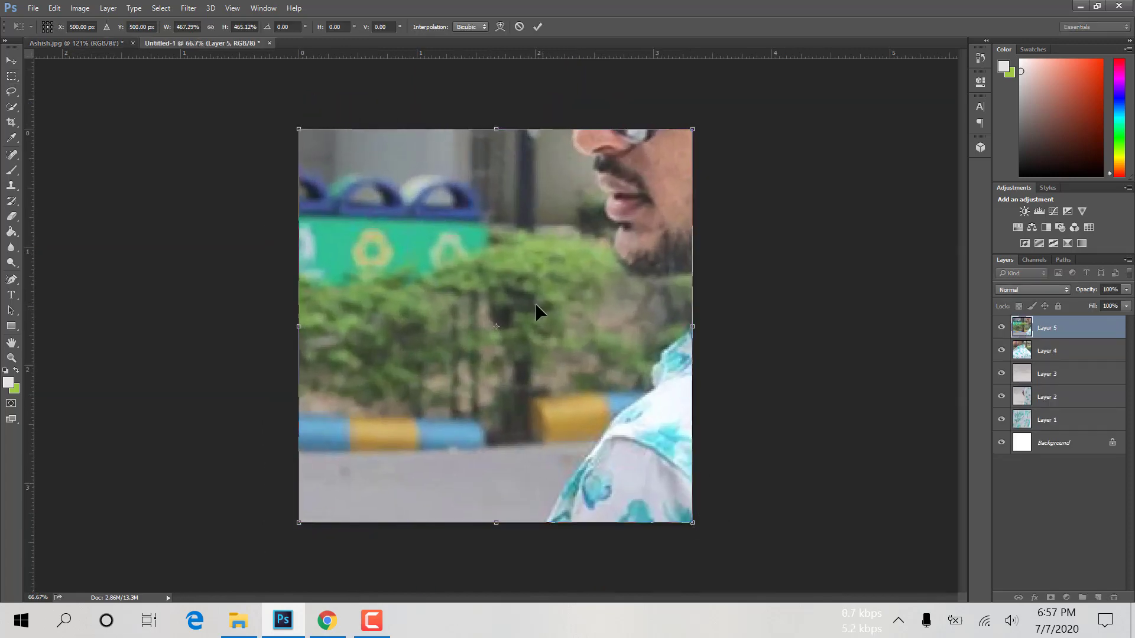
- Save the centre tile as a JPEG
{"action": "left_click", "coordinate": [11, 76]}
{"action": "left_click", "coordinate": [32, 8]}
{"action": "left_click", "coordinate": [37, 142]}
{"action": "left_click", "coordinate": [253, 348]}
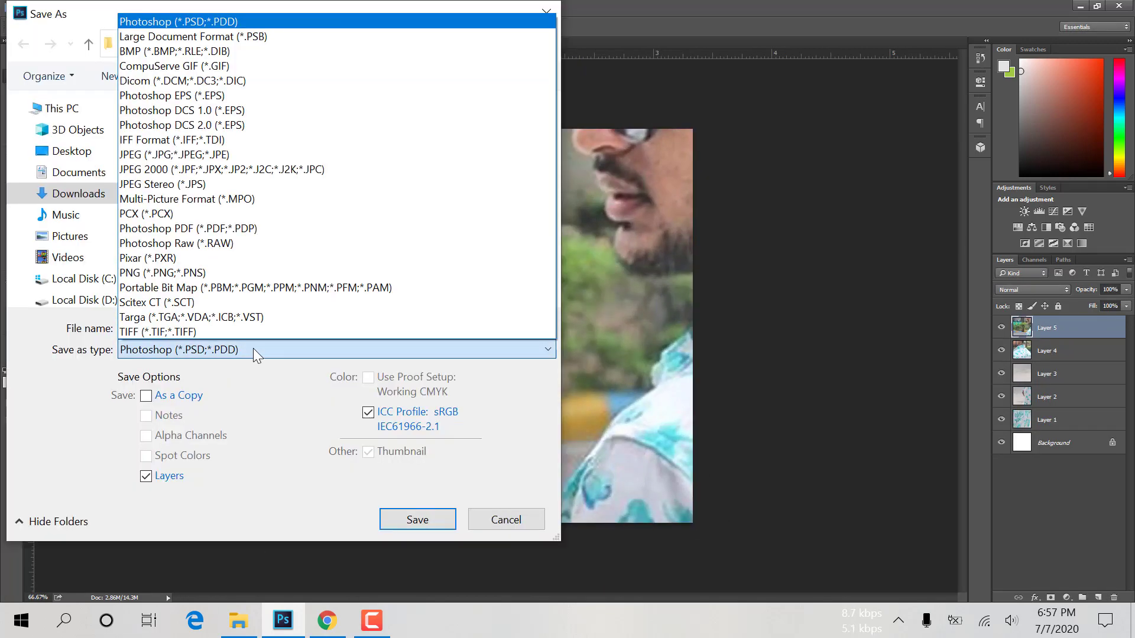
{"action": "left_click", "coordinate": [201, 155]}
{"action": "left_click", "coordinate": [417, 519]}
- Copy the left-middle flower square into Untitled-1, scaled to fill the canvas
{"action": "left_click", "coordinate": [76, 43]}
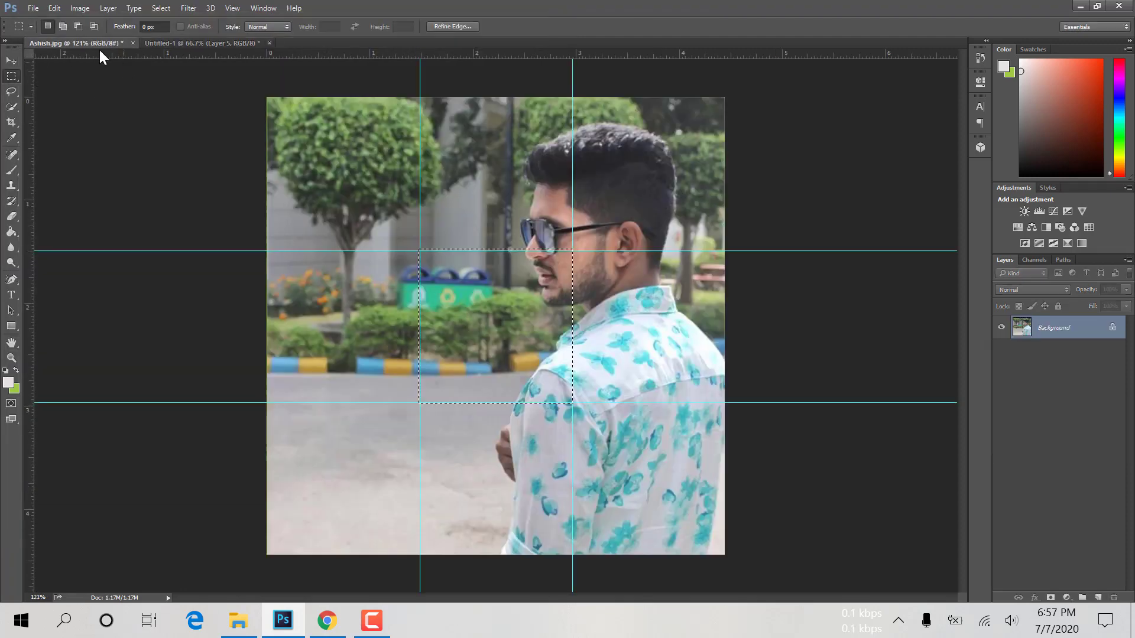
{"action": "left_click_drag", "start_coordinate": [266, 252], "coordinate": [419, 403]}
{"action": "key", "text": "ctrl+c"}
{"action": "left_click", "coordinate": [202, 43]}
{"action": "key", "text": "ctrl+v"}
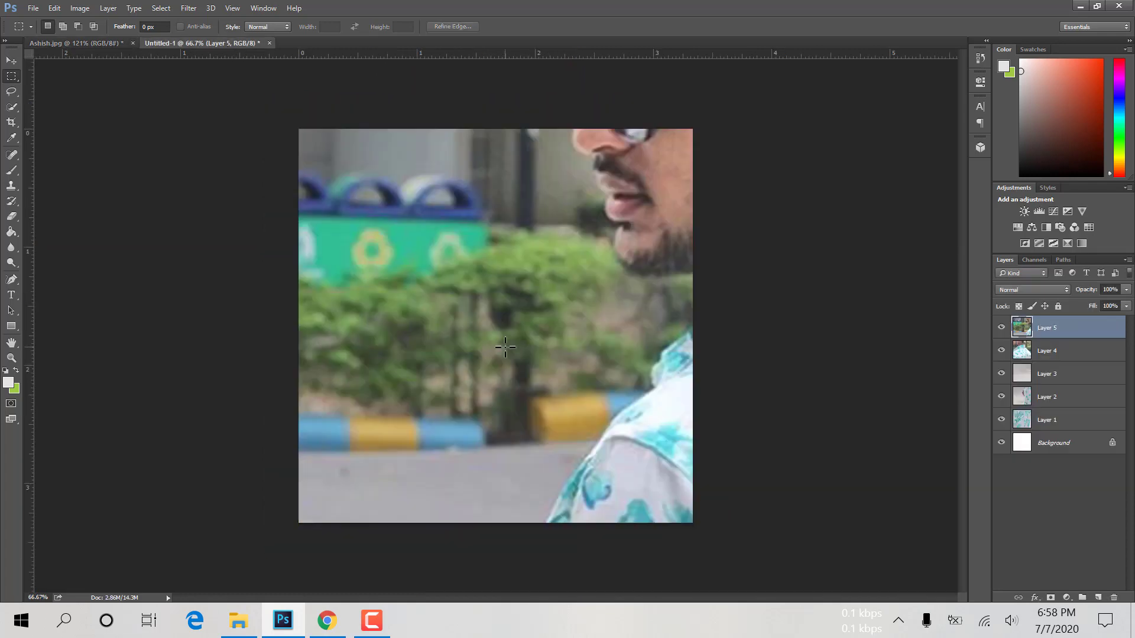
{"action": "right_click", "coordinate": [501, 330]}
{"action": "key", "text": "ctrl+t"}
{"action": "left_click_drag", "start_coordinate": [455, 286], "coordinate": [298, 129]}
{"action": "left_click_drag", "start_coordinate": [537, 367], "coordinate": [691, 522]}
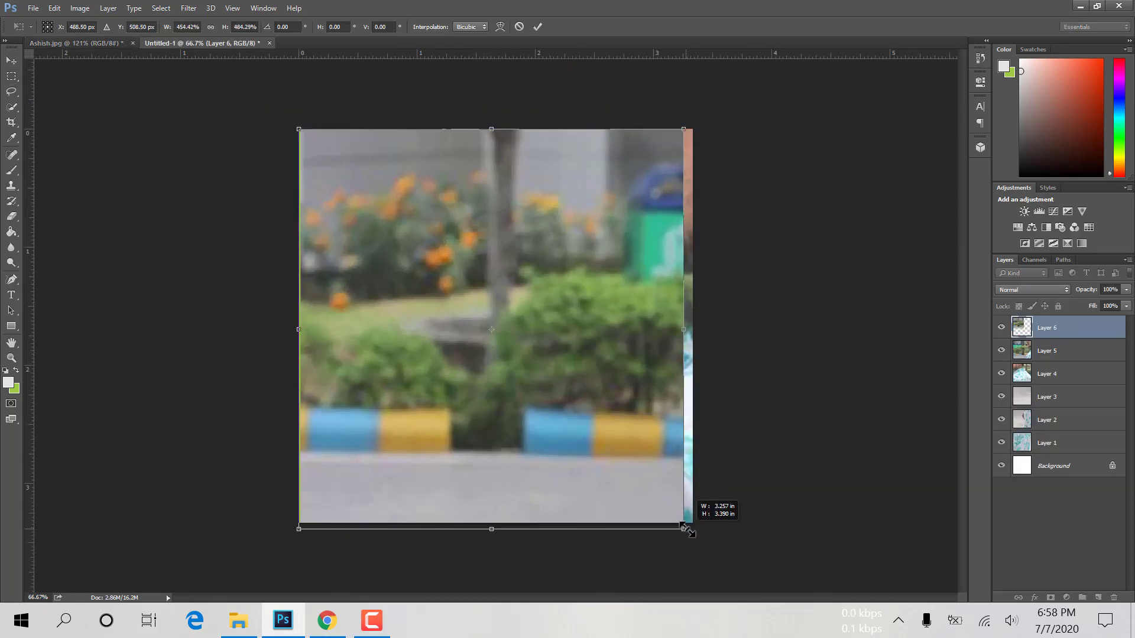
{"action": "left_click", "coordinate": [538, 26]}
- Save the left-middle tile as 4.jpg at maximum JPEG quality
{"action": "left_click", "coordinate": [33, 8]}
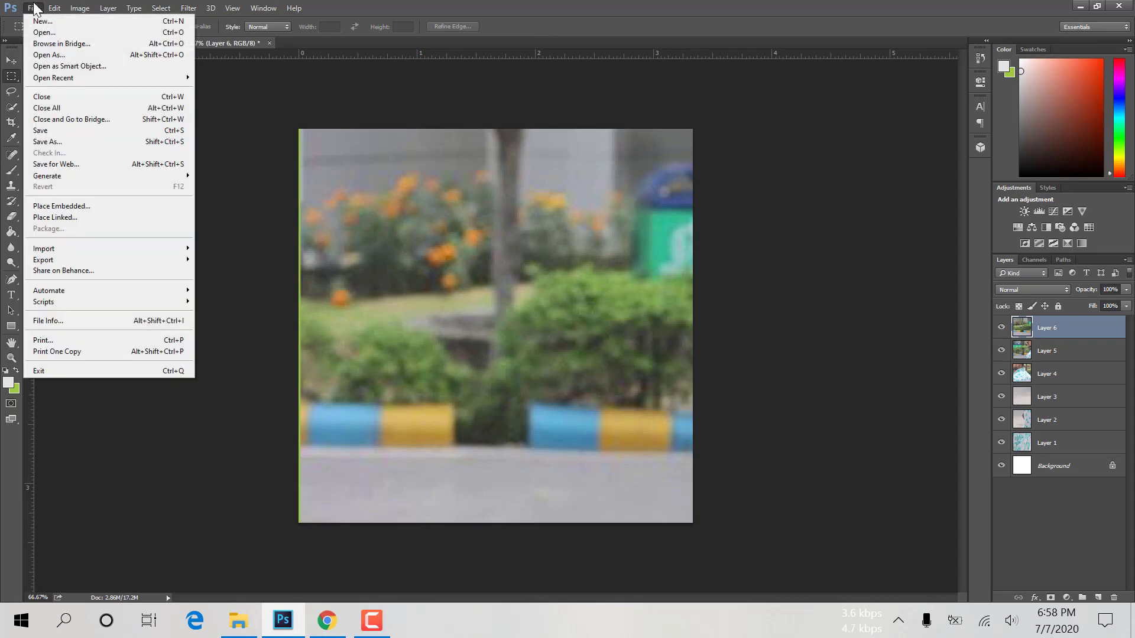
{"action": "left_click", "coordinate": [47, 142]}
{"action": "left_click", "coordinate": [265, 350]}
{"action": "left_click", "coordinate": [213, 149]}
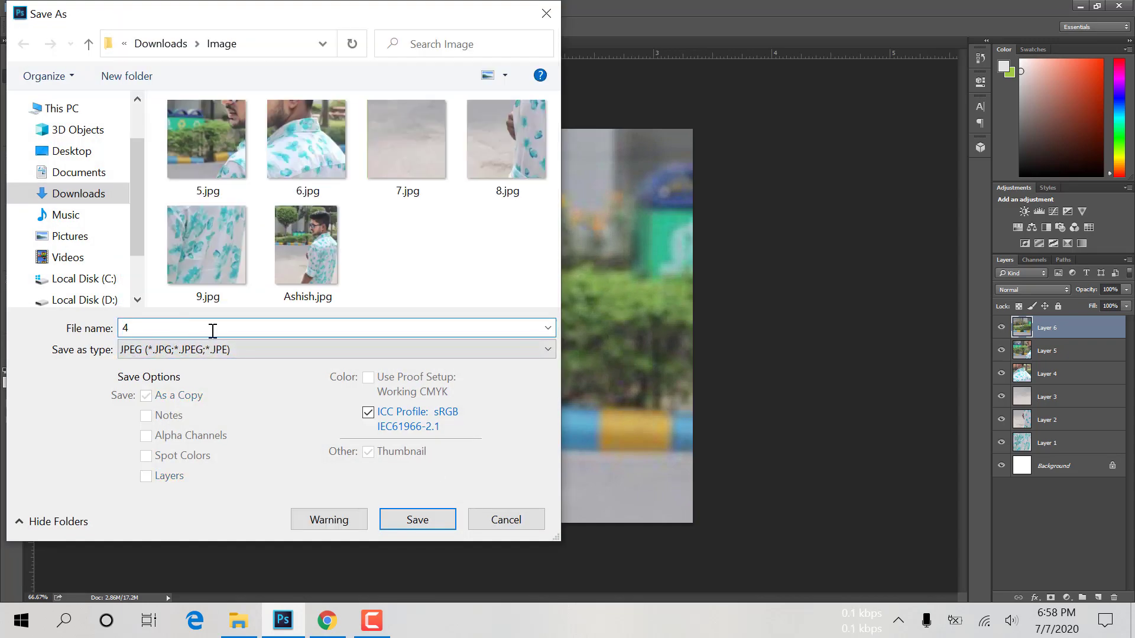
{"action": "left_click", "coordinate": [417, 520]}
{"action": "left_click", "coordinate": [637, 171]}
- Copy the top-right hair square into Untitled-1, stretched to fill the canvas
{"action": "key", "text": "ctrl+Tab"}
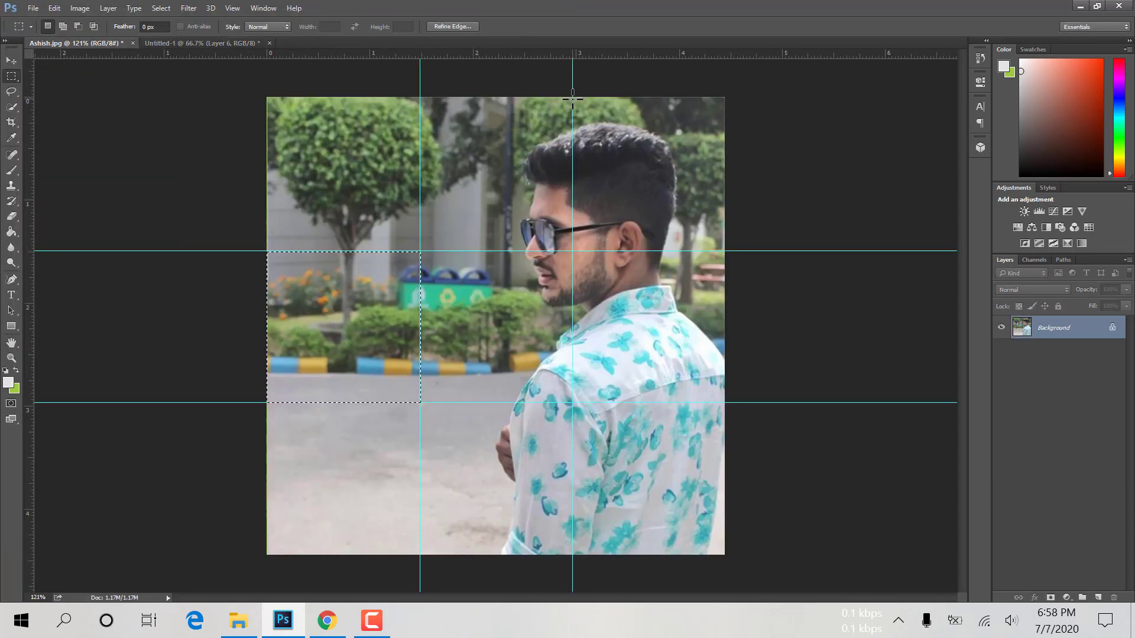
{"action": "left_click_drag", "start_coordinate": [572, 98], "coordinate": [726, 250]}
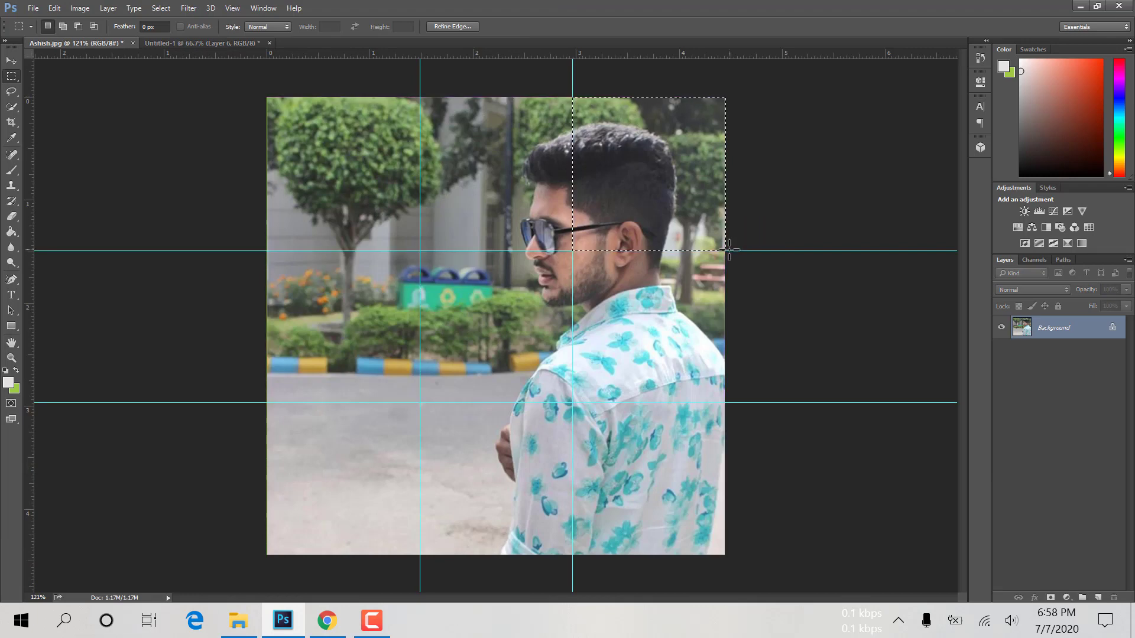
{"action": "key", "text": "ctrl+c"}
{"action": "key", "text": "ctrl+Tab"}
{"action": "key", "text": "ctrl+v"}
{"action": "right_click", "coordinate": [496, 313]}
{"action": "left_click", "coordinate": [509, 428]}
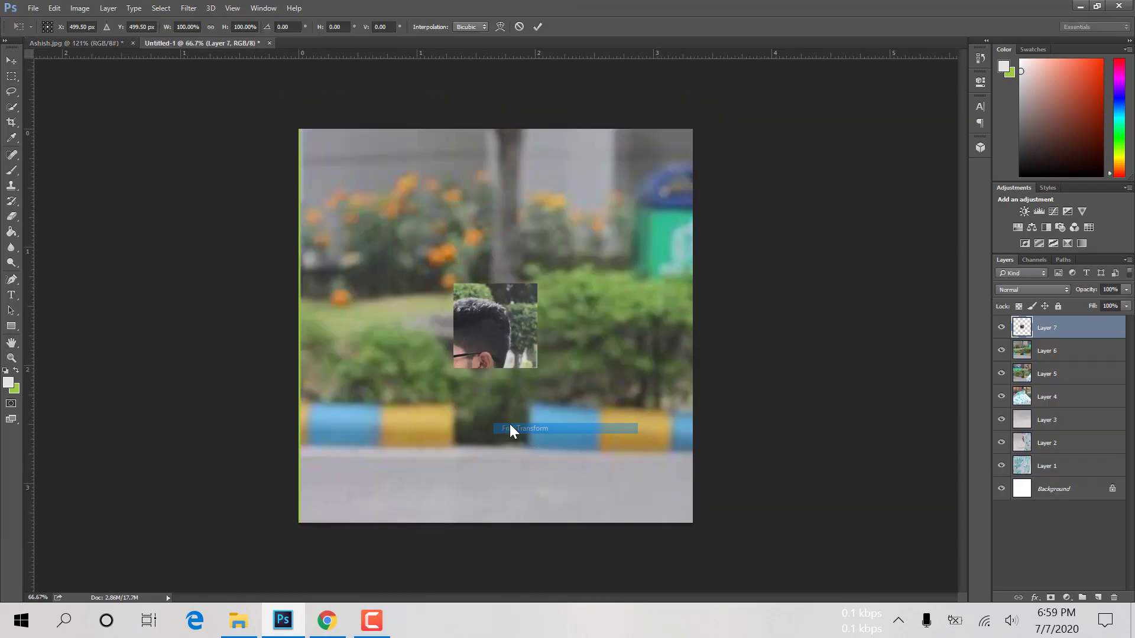
{"action": "left_click_drag", "start_coordinate": [454, 283], "coordinate": [299, 129]}
{"action": "left_click_drag", "start_coordinate": [537, 368], "coordinate": [692, 522]}
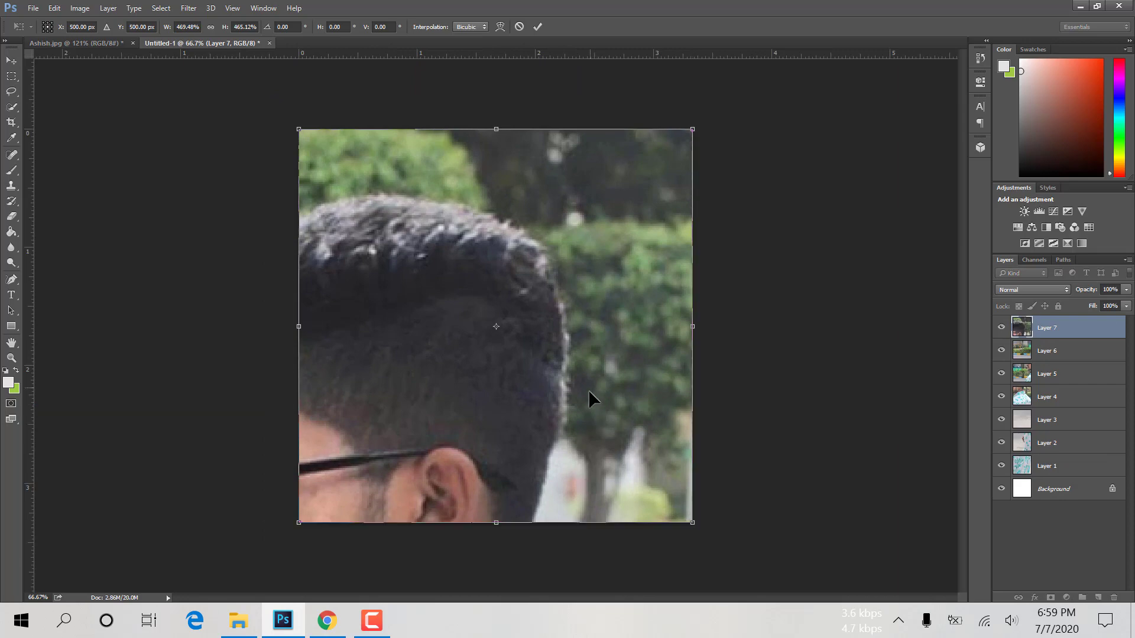
{"action": "key", "text": "Return"}
- Save the top-right tile as a JPEG and return to the portrait
{"action": "left_click", "coordinate": [34, 8]}
{"action": "left_click", "coordinate": [53, 145]}
{"action": "left_click", "coordinate": [201, 350]}
{"action": "key", "text": "j"}
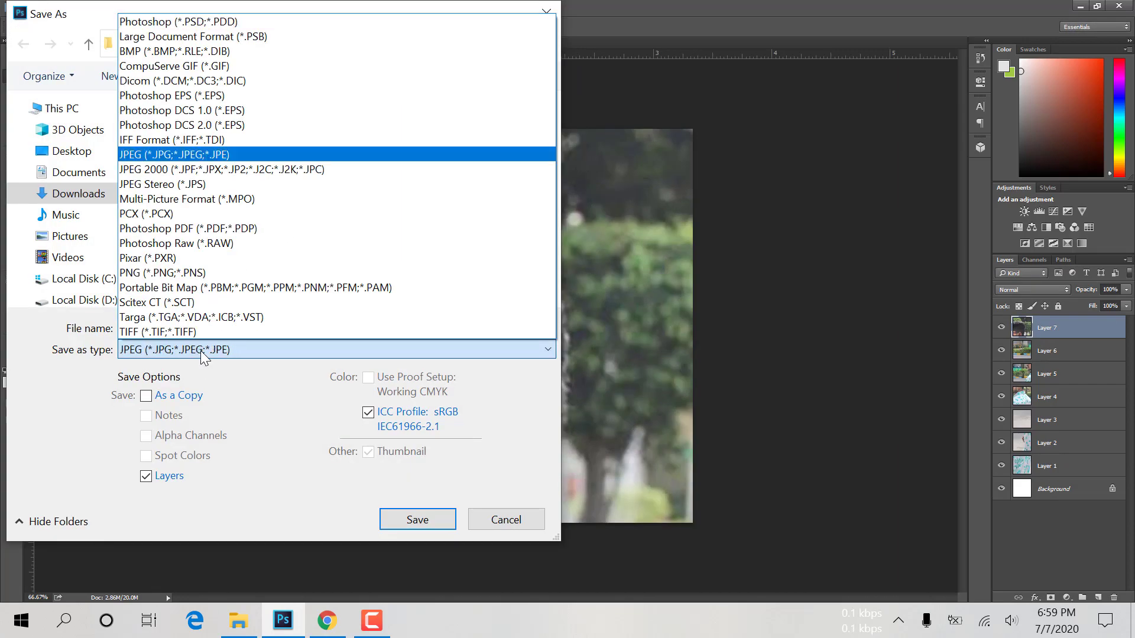
{"action": "key", "text": "Return"}
{"action": "key", "text": "Return"}
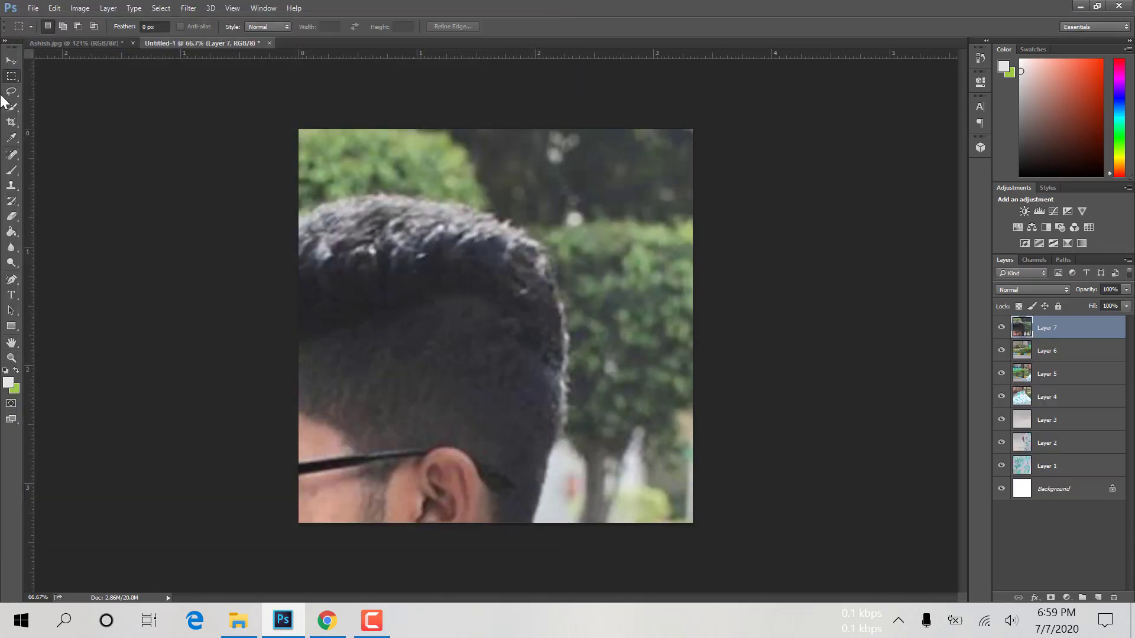
{"action": "key", "text": "ctrl+Tab"}
{"action": "left_click_drag", "start_coordinate": [419, 97], "coordinate": [571, 250]}
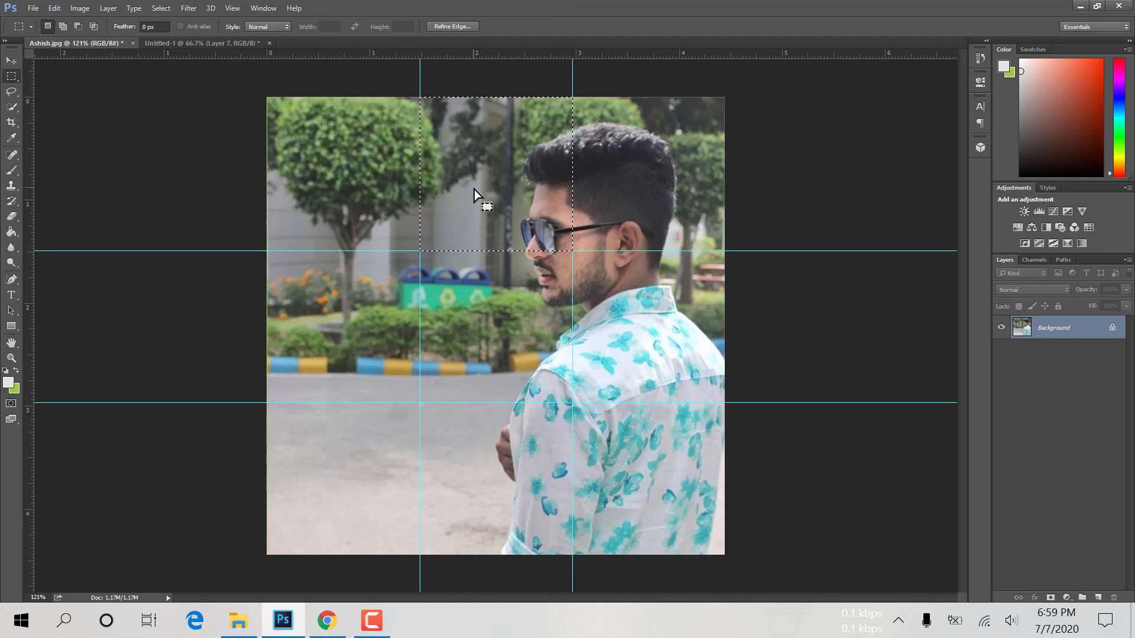
- Paste the top-middle square into Untitled-1, stretched to fill the canvas
{"action": "key", "text": "ctrl+c"}
{"action": "left_click", "coordinate": [248, 43]}
{"action": "key", "text": "ctrl+v"}
{"action": "right_click", "coordinate": [490, 323]}
{"action": "left_click", "coordinate": [519, 423]}
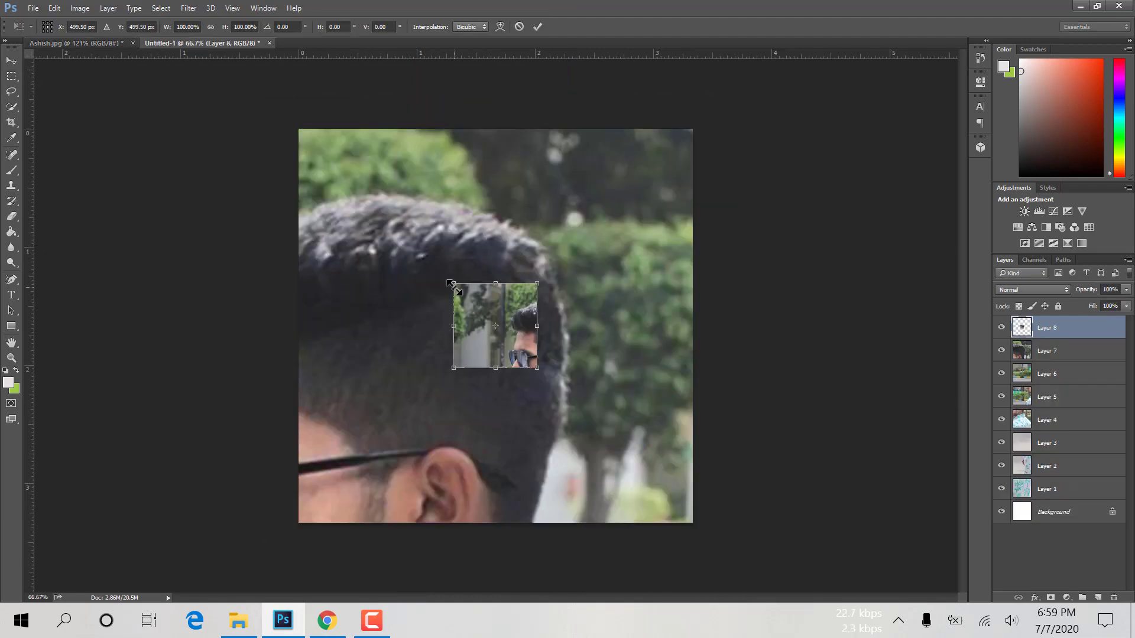
{"action": "left_click_drag", "start_coordinate": [452, 285], "coordinate": [298, 129]}
{"action": "left_click_drag", "start_coordinate": [536, 367], "coordinate": [694, 522]}
{"action": "double_click", "coordinate": [530, 370]}
{"action": "key", "text": "m"}
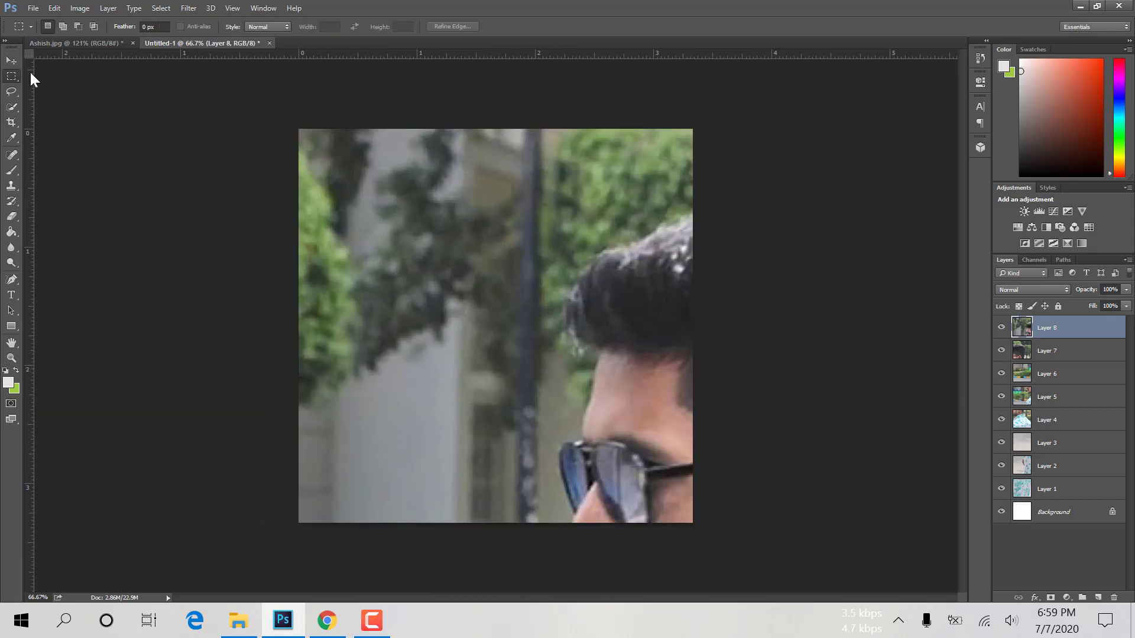
- Save the top-middle tile as JPEG 2.jpg
{"action": "left_click", "coordinate": [33, 8]}
{"action": "left_click", "coordinate": [41, 140]}
{"action": "left_click", "coordinate": [221, 349]}
{"action": "left_click", "coordinate": [171, 294]}
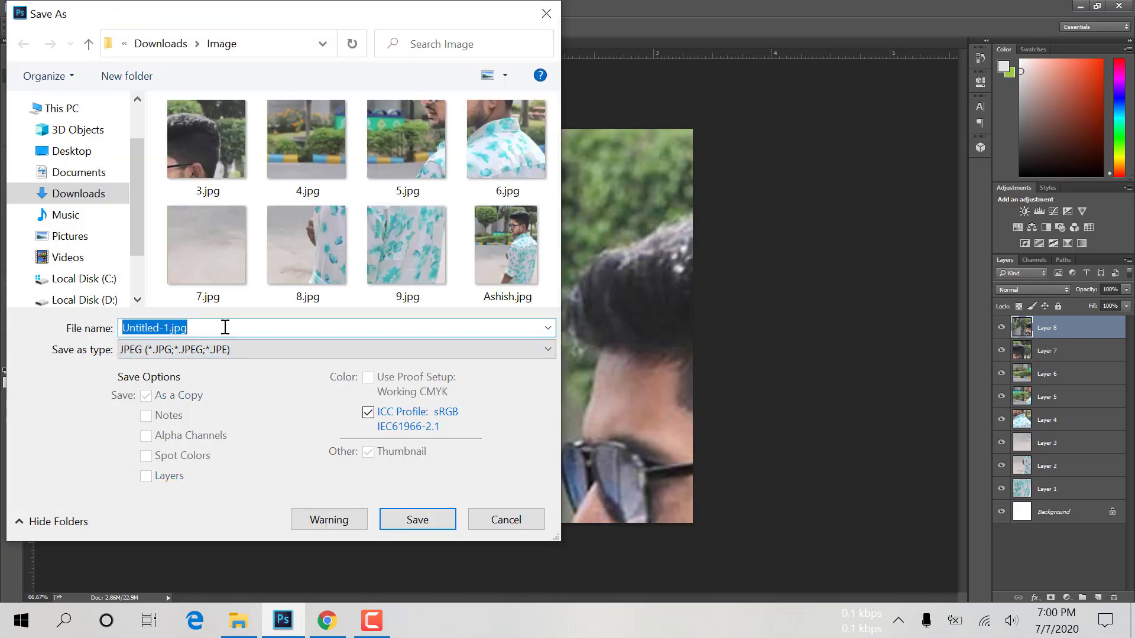
{"action": "left_click", "coordinate": [417, 520]}
{"action": "key", "text": "Return"}
- Copy the top-left tree square into Untitled-1, scaled to fill the canvas
{"action": "left_click", "coordinate": [73, 43]}
{"action": "left_click_drag", "start_coordinate": [268, 98], "coordinate": [422, 250]}
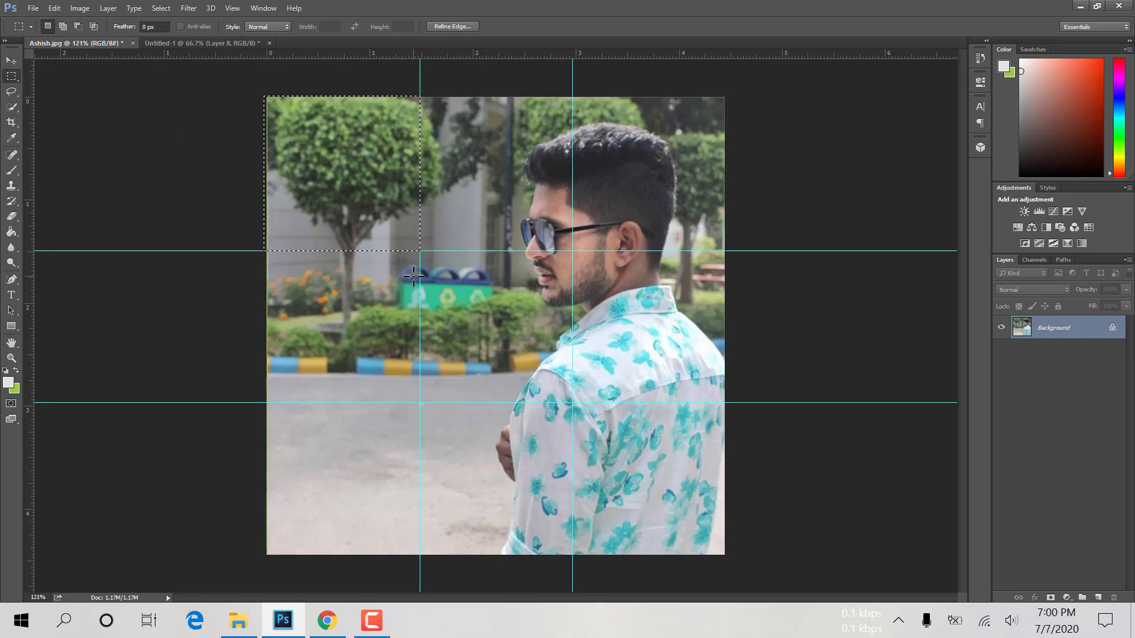
{"action": "key", "text": "ctrl+c"}
{"action": "left_click", "coordinate": [201, 44]}
{"action": "key", "text": "ctrl+v"}
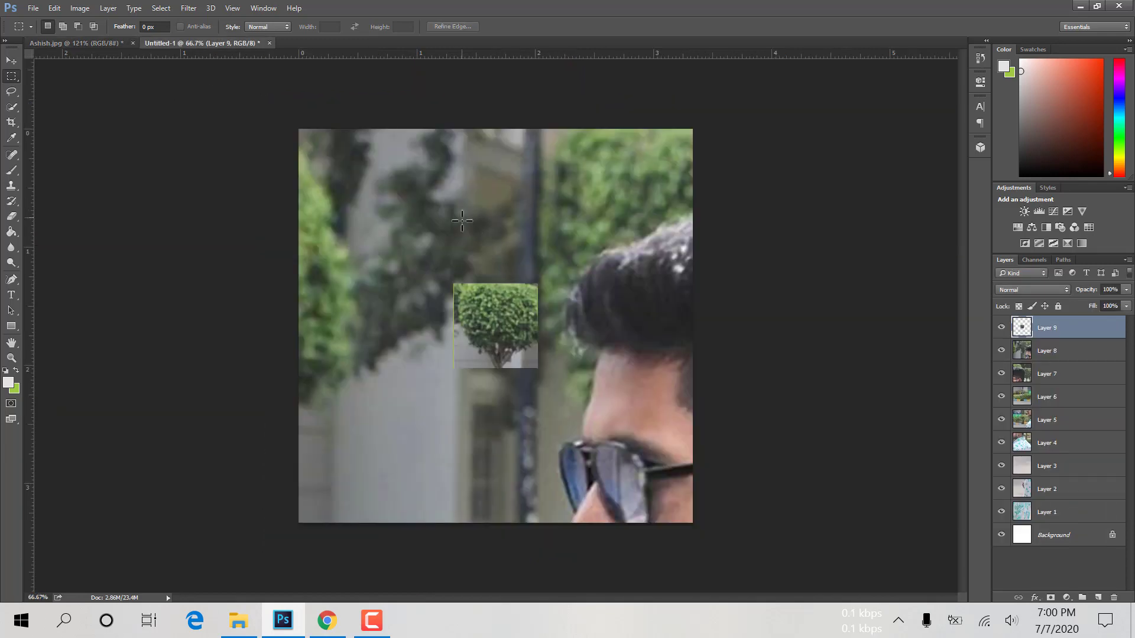
{"action": "right_click", "coordinate": [511, 317]}
{"action": "left_click", "coordinate": [541, 419]}
{"action": "mouse_move", "coordinate": [453, 284]}
{"action": "left_mouse_down"}
{"action": "mouse_move", "coordinate": [324, 131]}
{"action": "mouse_move", "coordinate": [299, 128]}
{"action": "left_mouse_up"}
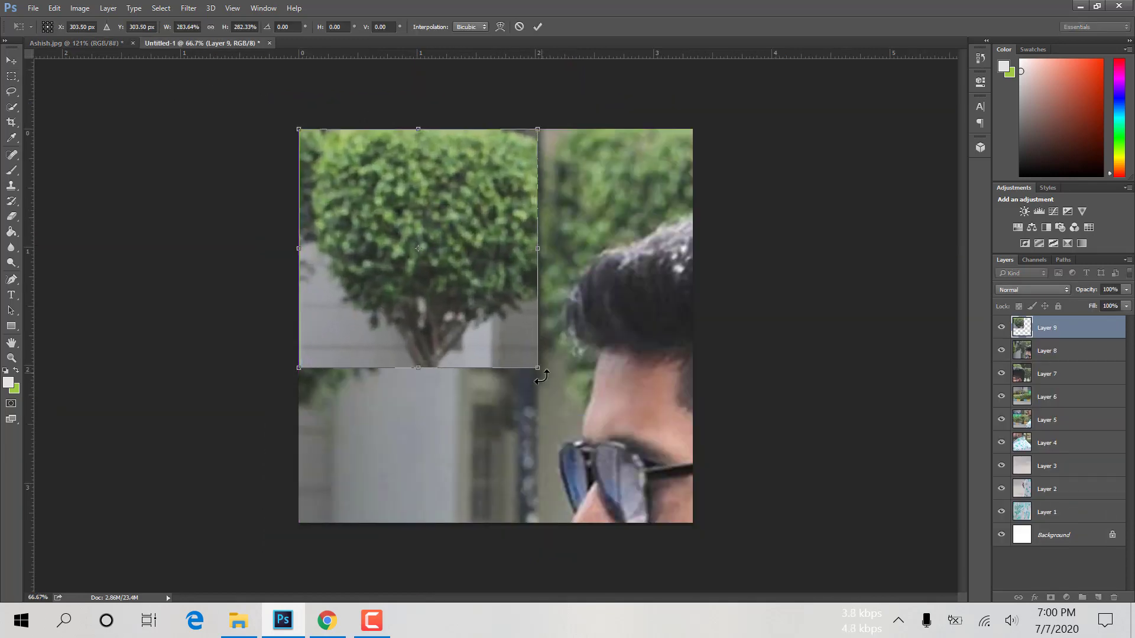
{"action": "left_click_drag", "start_coordinate": [536, 367], "coordinate": [675, 523]}
{"action": "left_click", "coordinate": [537, 27]}
- Save the tree tile as 1.jpg at maximum quality and return to the portrait
{"action": "left_click", "coordinate": [34, 8]}
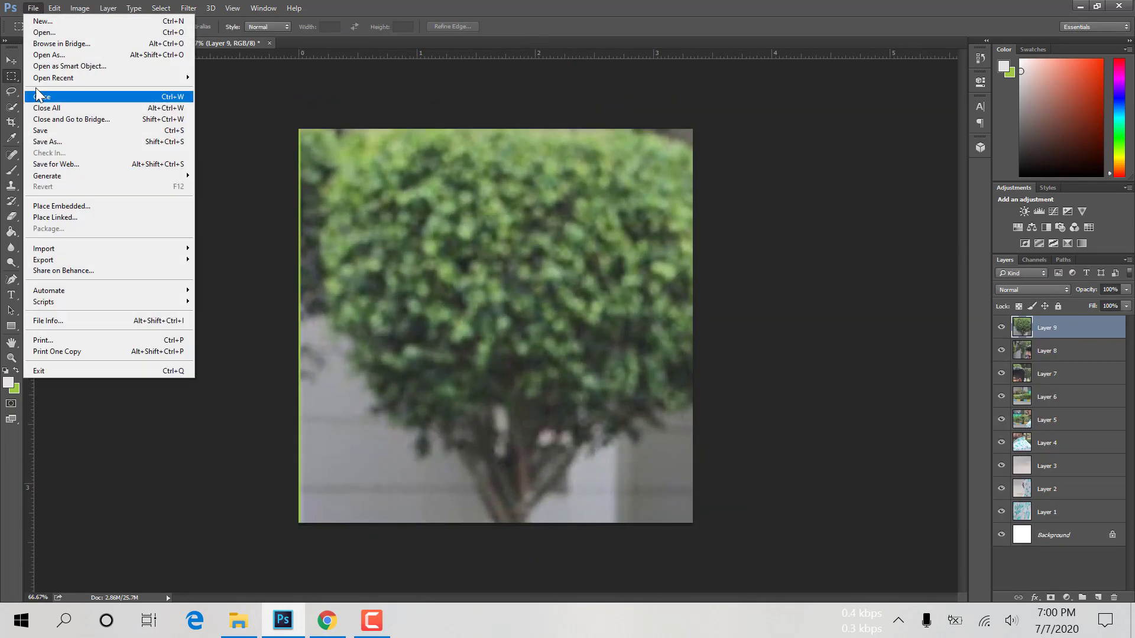
{"action": "left_click", "coordinate": [65, 139]}
{"action": "left_click", "coordinate": [225, 349]}
{"action": "left_click", "coordinate": [252, 148]}
{"action": "type", "text": "1"}
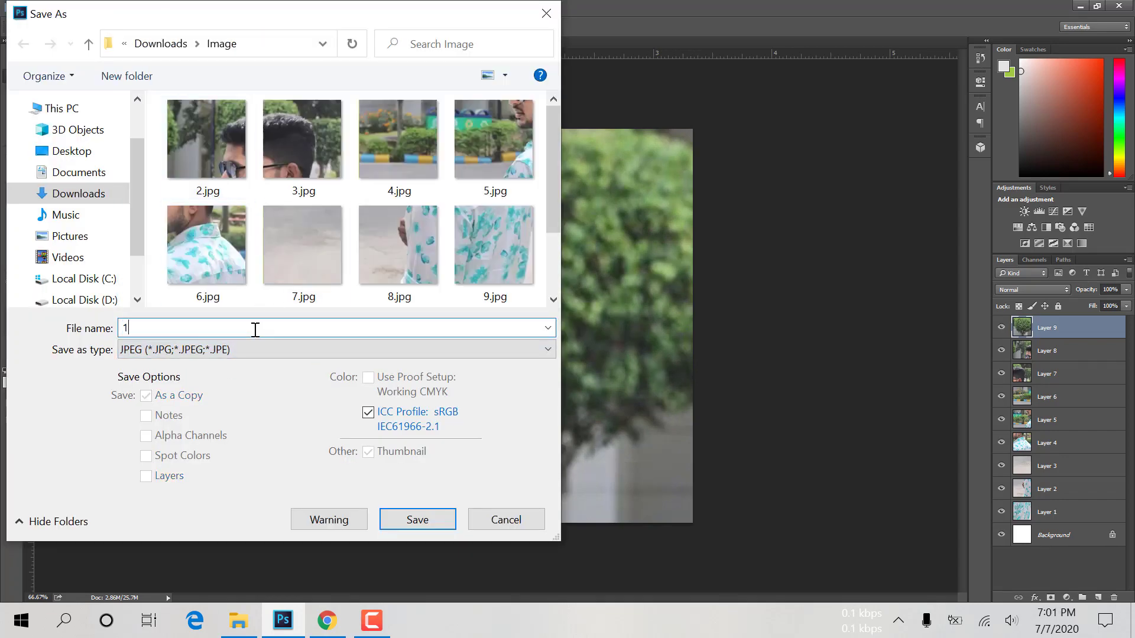
{"action": "key", "text": "Return"}
{"action": "left_click", "coordinate": [636, 171]}
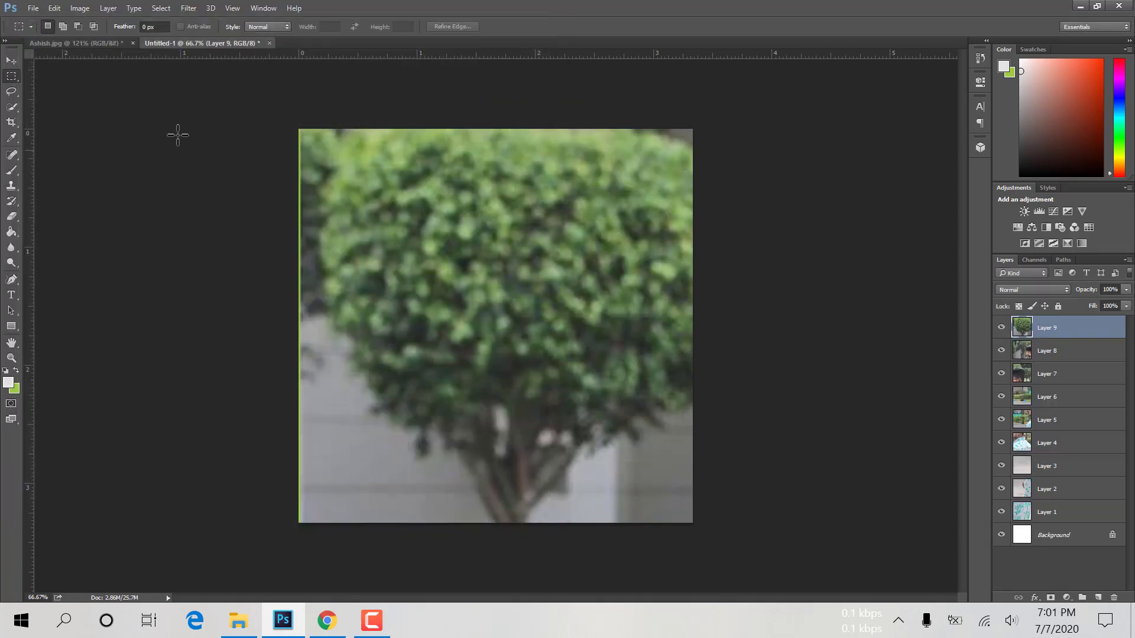
{"action": "left_click", "coordinate": [69, 43]}
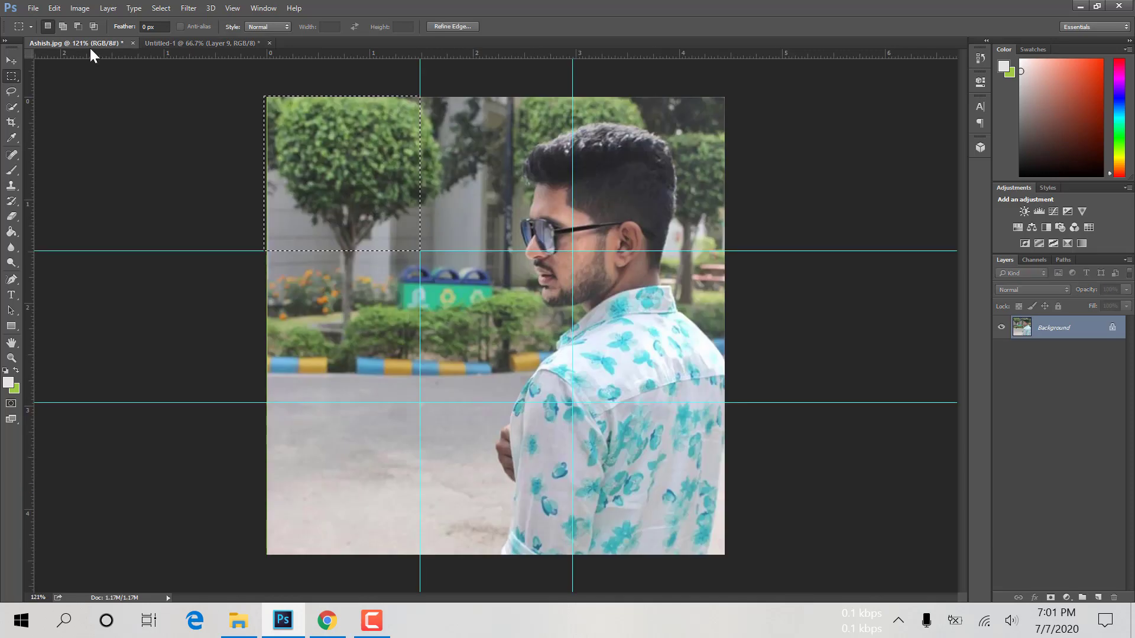
- Minimize Photoshop and view tiles 1.jpg–9.jpg in the Downloads Image folder
{"action": "left_click", "coordinate": [1079, 6]}
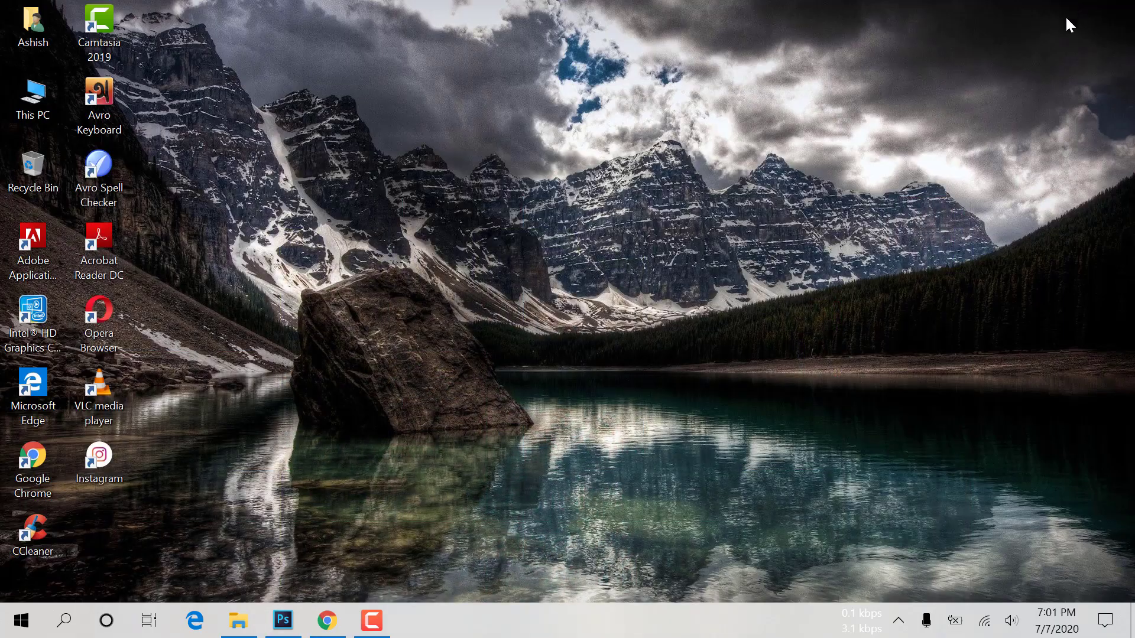
{"action": "left_click", "coordinate": [238, 621]}
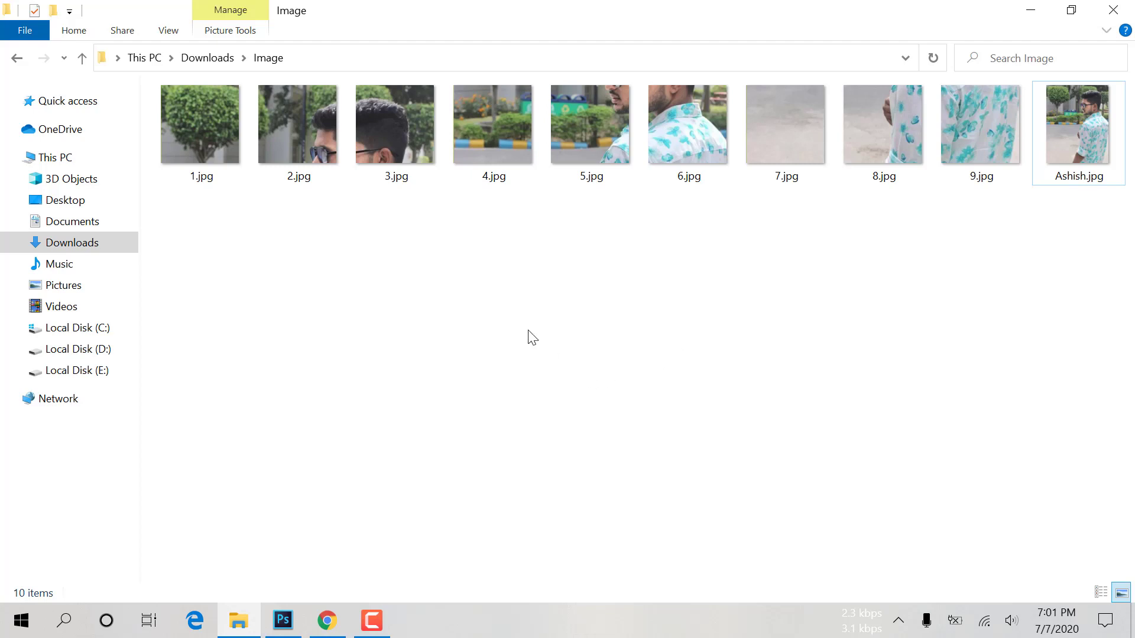
{"action": "left_click_drag", "start_coordinate": [993, 219], "coordinate": [196, 119]}
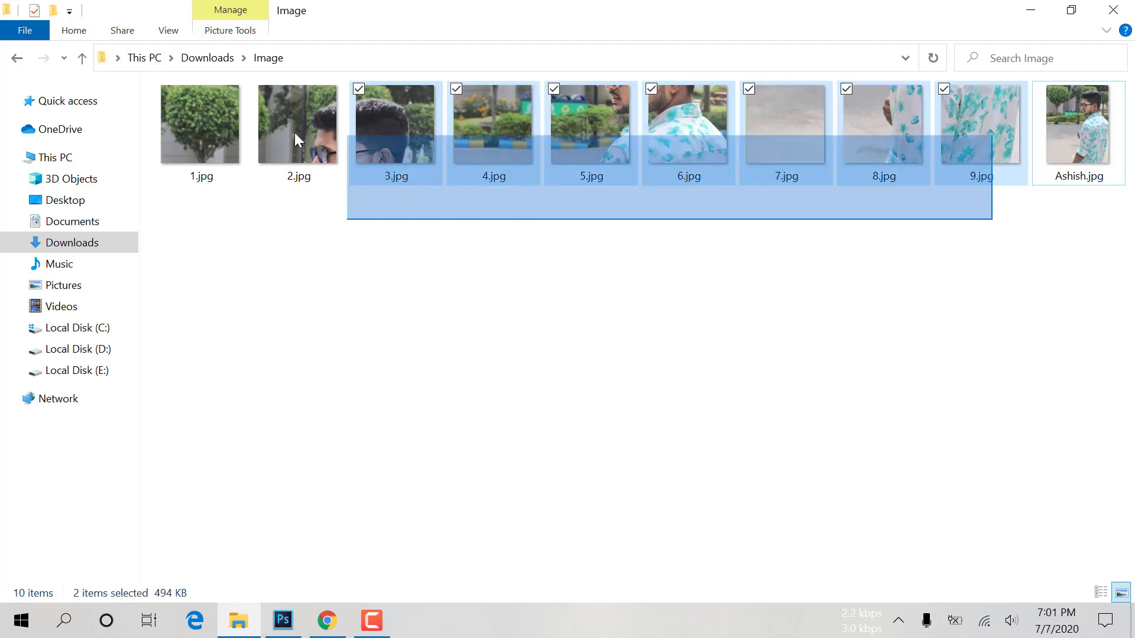
{"action": "left_click", "coordinate": [578, 315]}
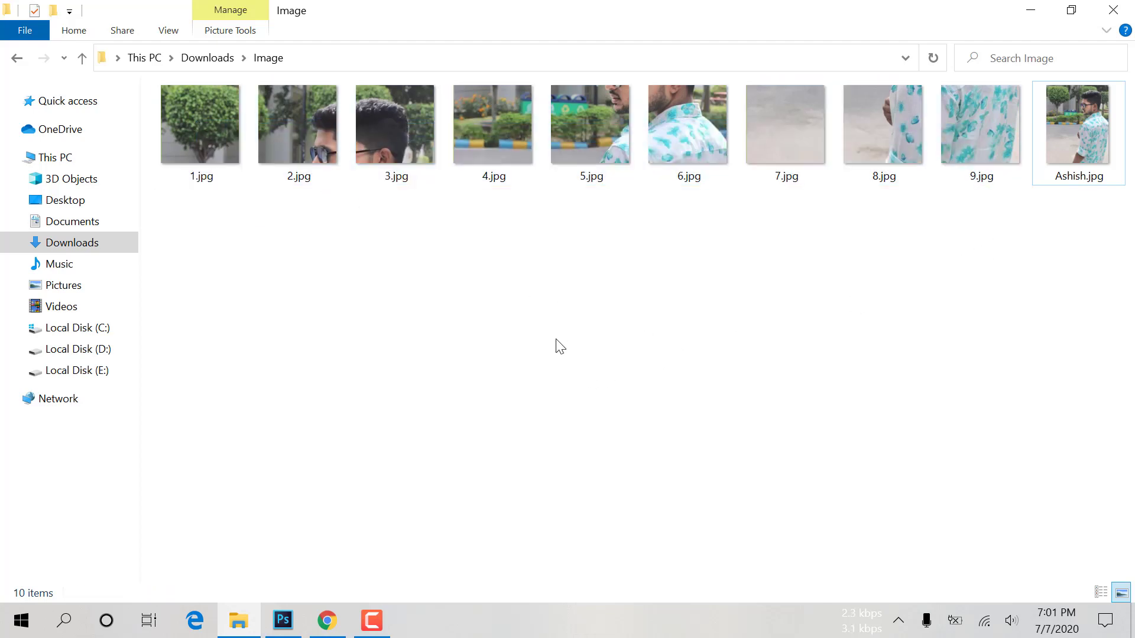
- Post tile 9.jpg to Instagram as a new photo
{"action": "left_click", "coordinate": [326, 621]}
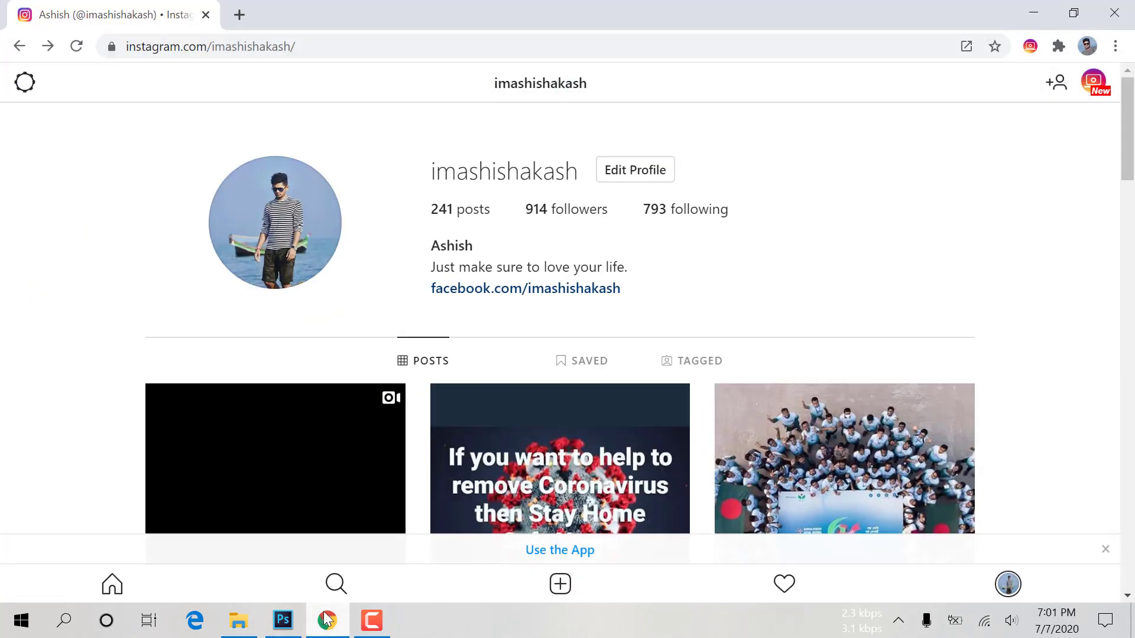
{"action": "left_click", "coordinate": [561, 588]}
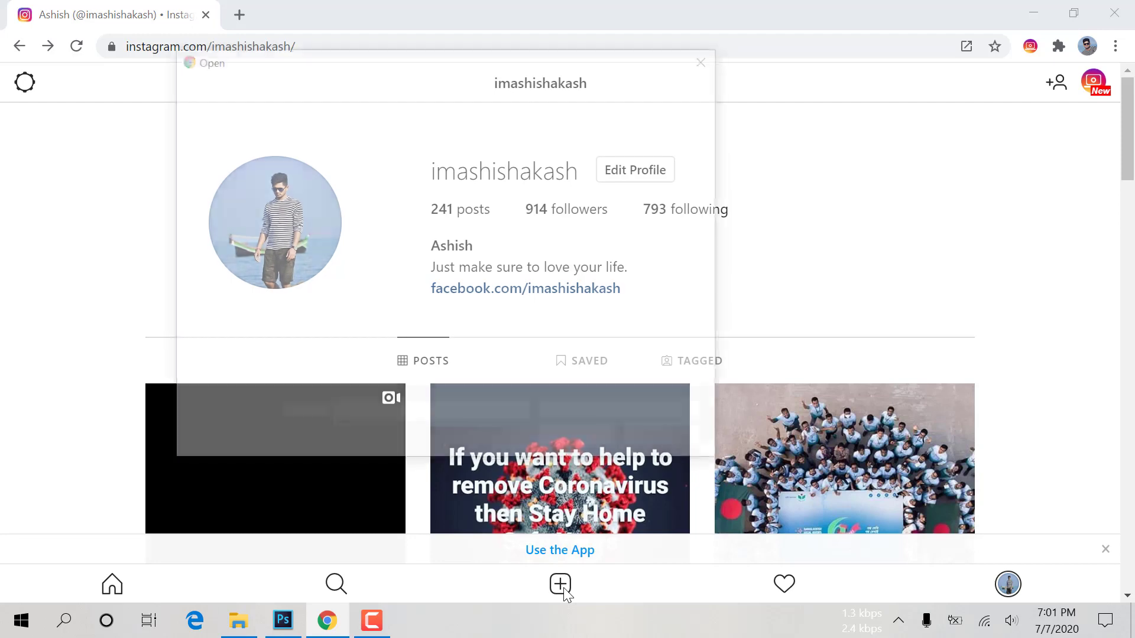
{"action": "scroll", "coordinate": [440, 319], "scroll_direction": "down", "scroll_amount": 2}
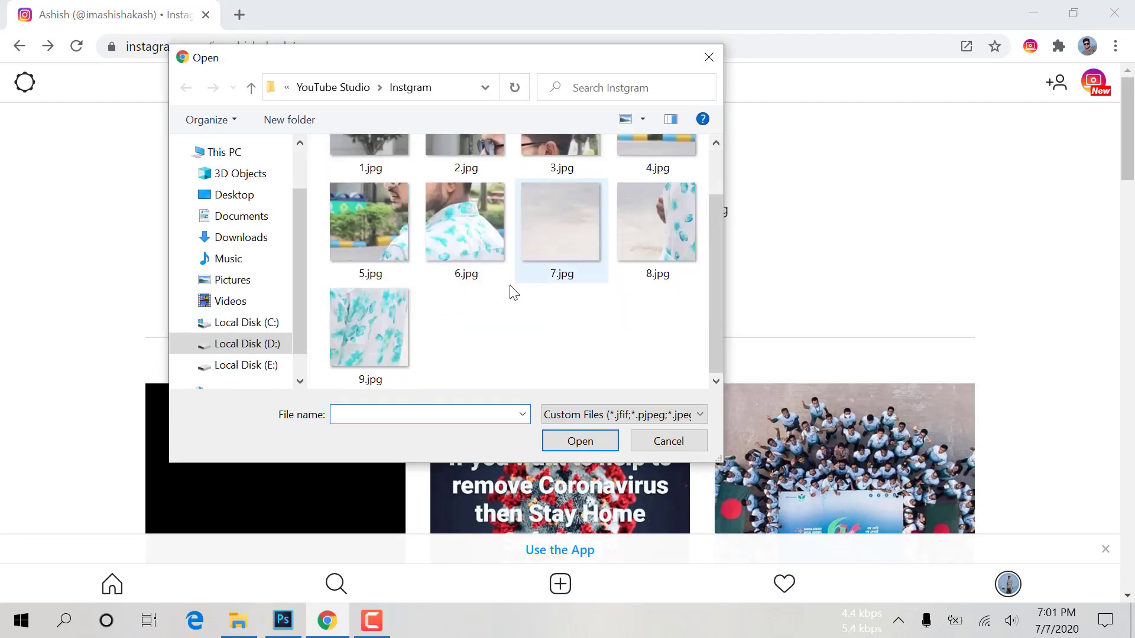
{"action": "left_click", "coordinate": [354, 331]}
{"action": "left_click", "coordinate": [594, 442]}
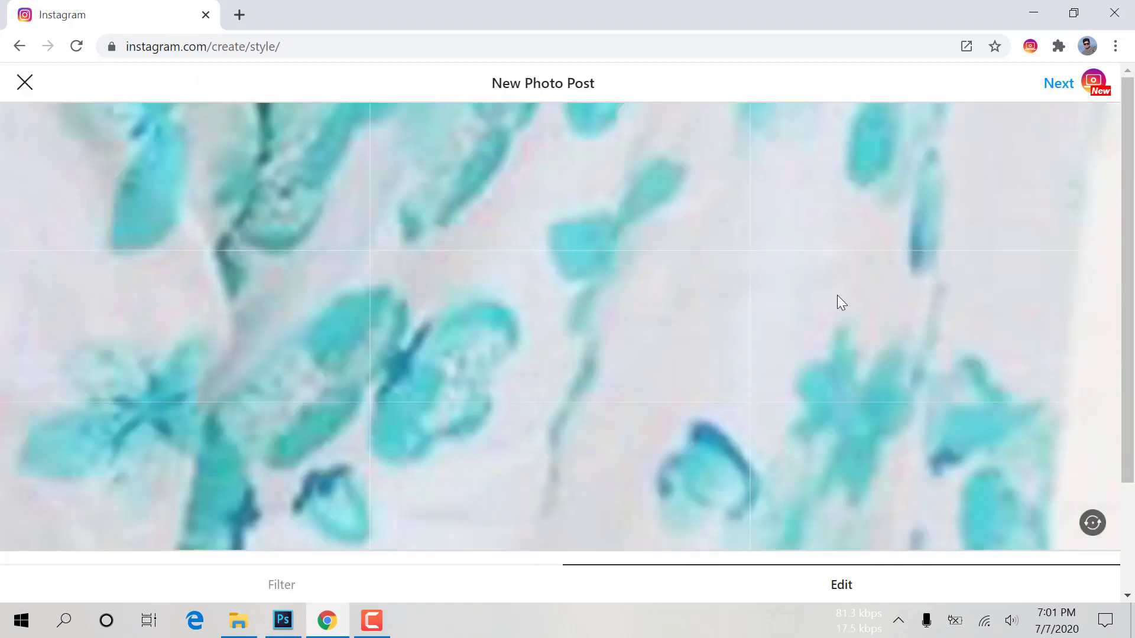
{"action": "left_click", "coordinate": [1060, 84]}
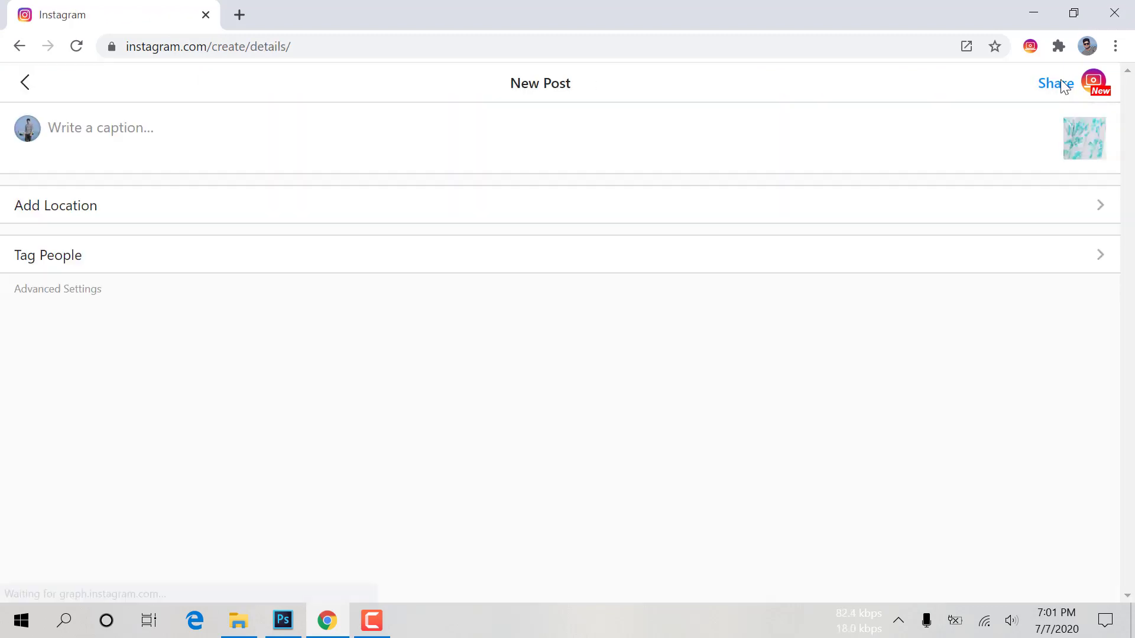
{"action": "left_click", "coordinate": [1057, 89]}
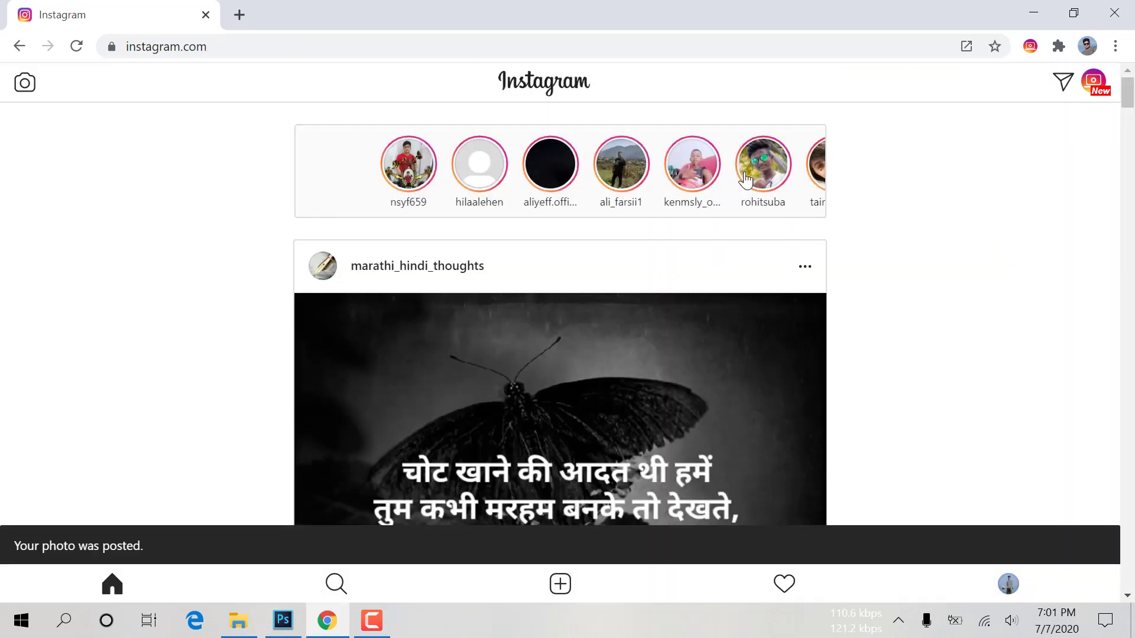
- Post tile 8.jpg to Instagram as the next photo
{"action": "left_click", "coordinate": [560, 585]}
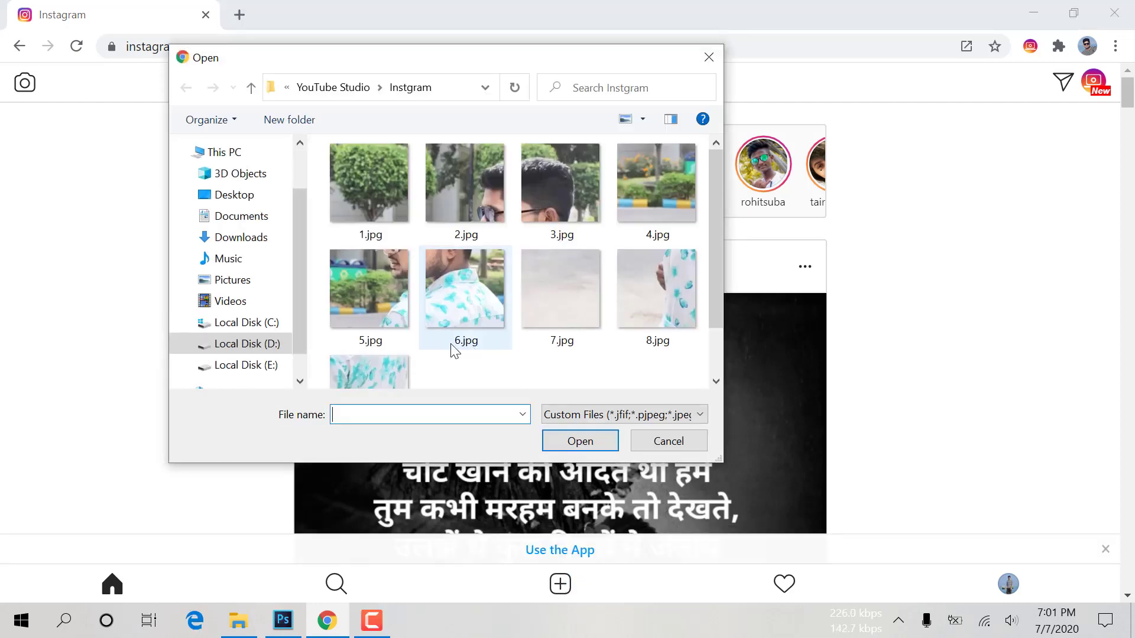
{"action": "left_click", "coordinate": [652, 313]}
{"action": "left_click", "coordinate": [568, 442]}
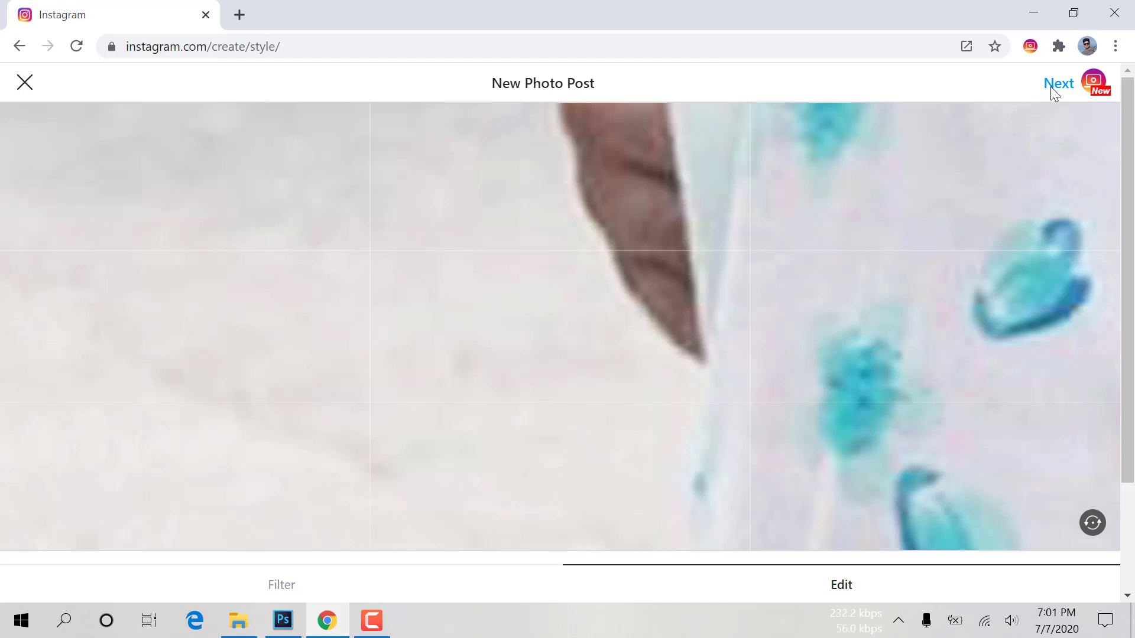
{"action": "left_click", "coordinate": [1051, 86]}
{"action": "left_click", "coordinate": [1050, 85]}
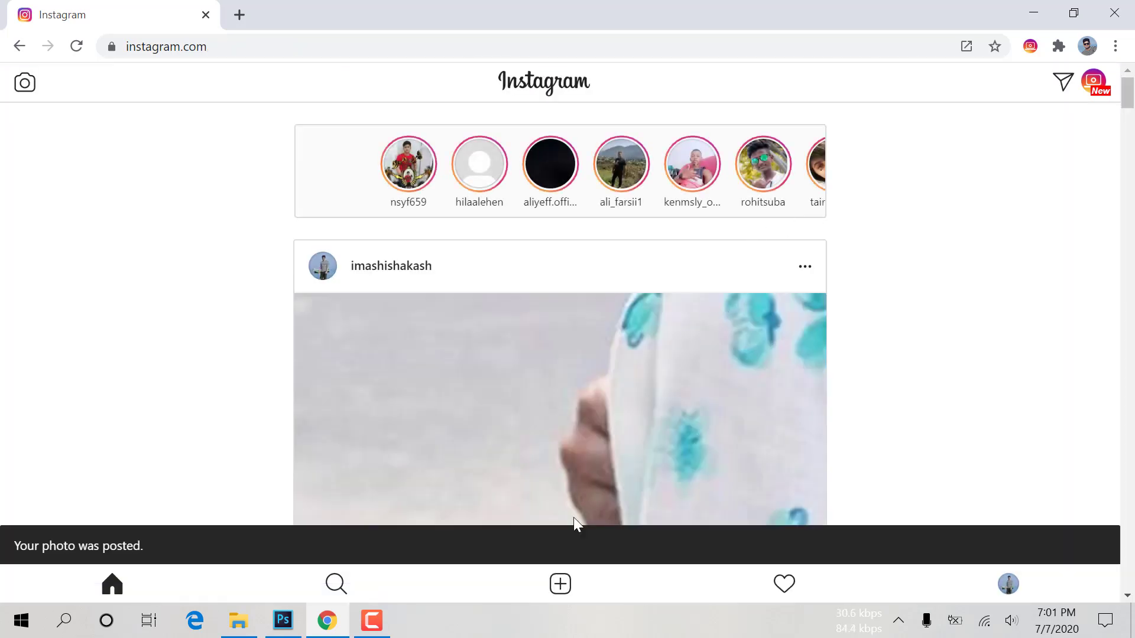
- Post tile 7.jpg to Instagram as the next photo
{"action": "left_click", "coordinate": [560, 585]}
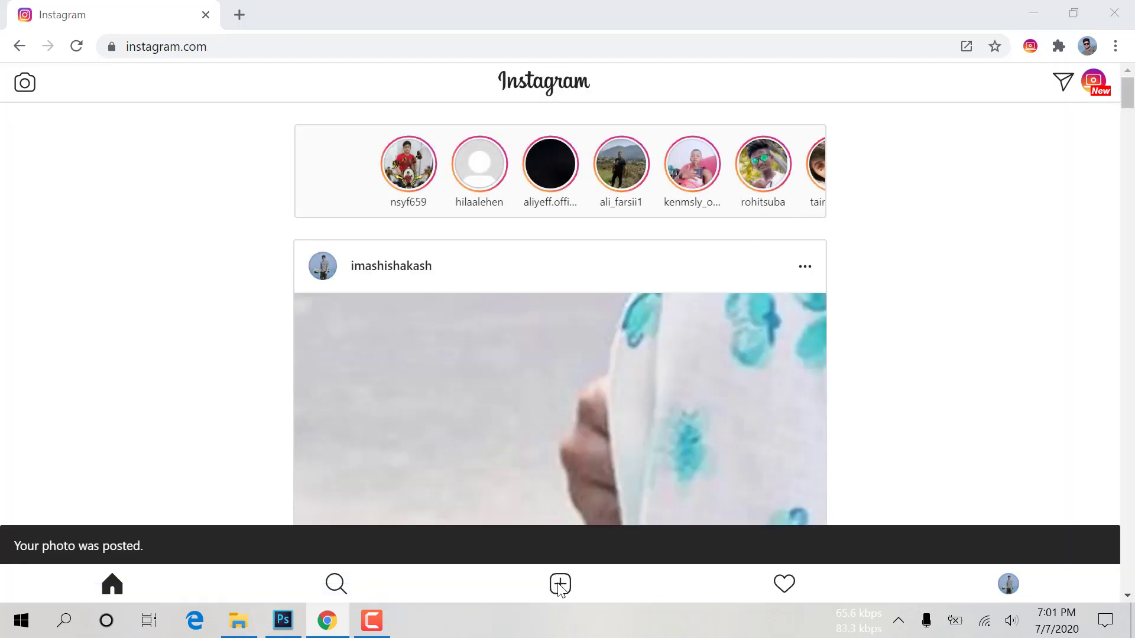
{"action": "left_click", "coordinate": [574, 304]}
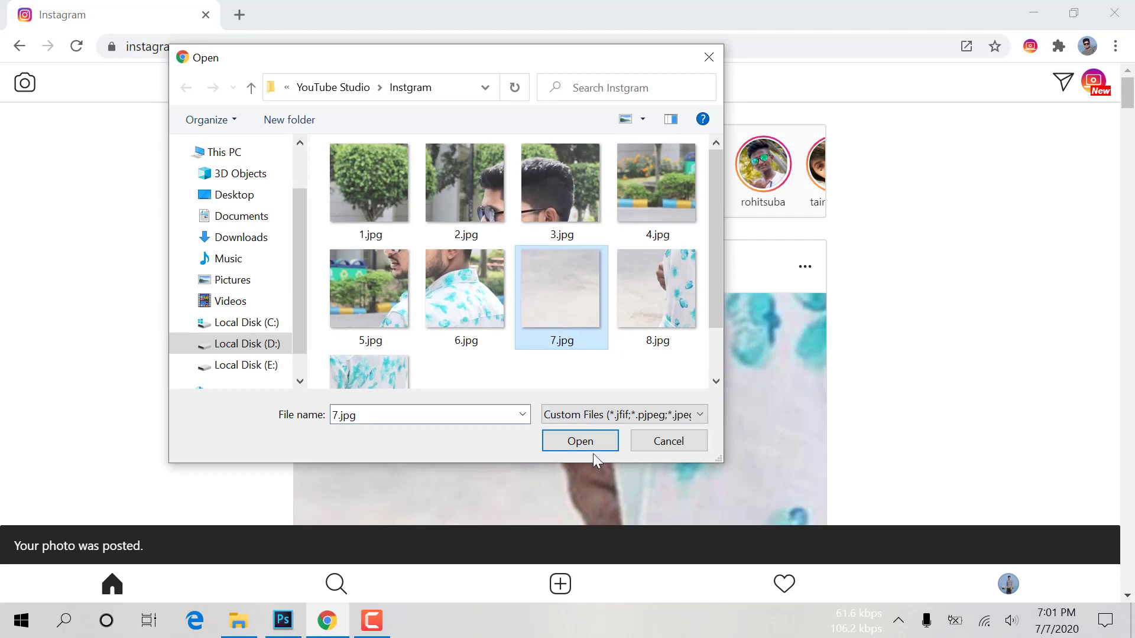
{"action": "left_click", "coordinate": [588, 443]}
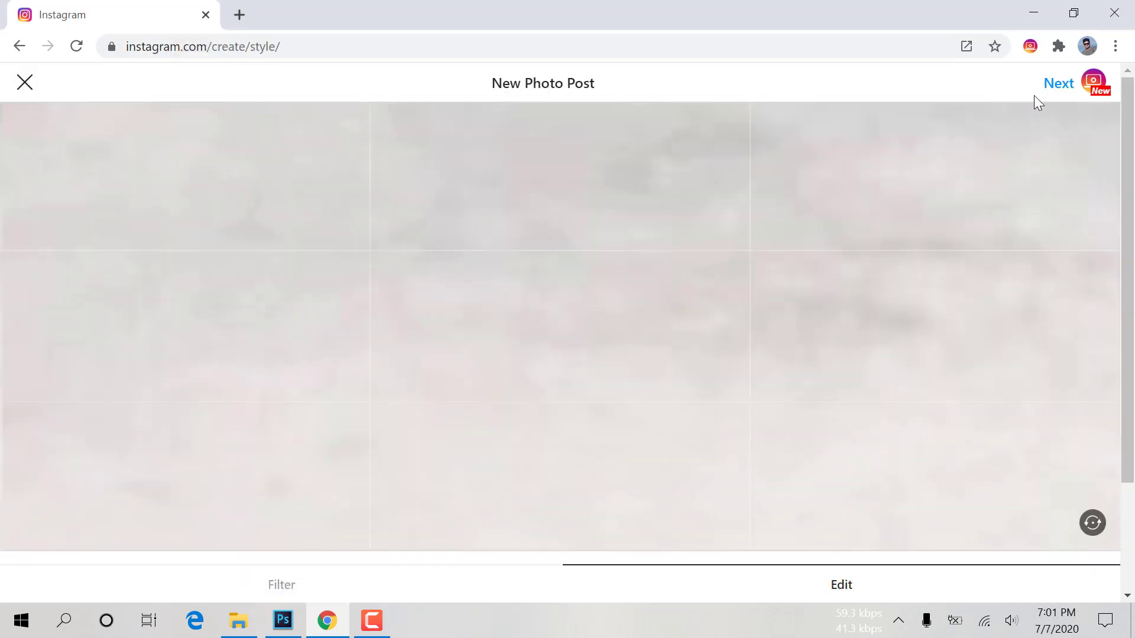
{"action": "left_click", "coordinate": [1057, 89]}
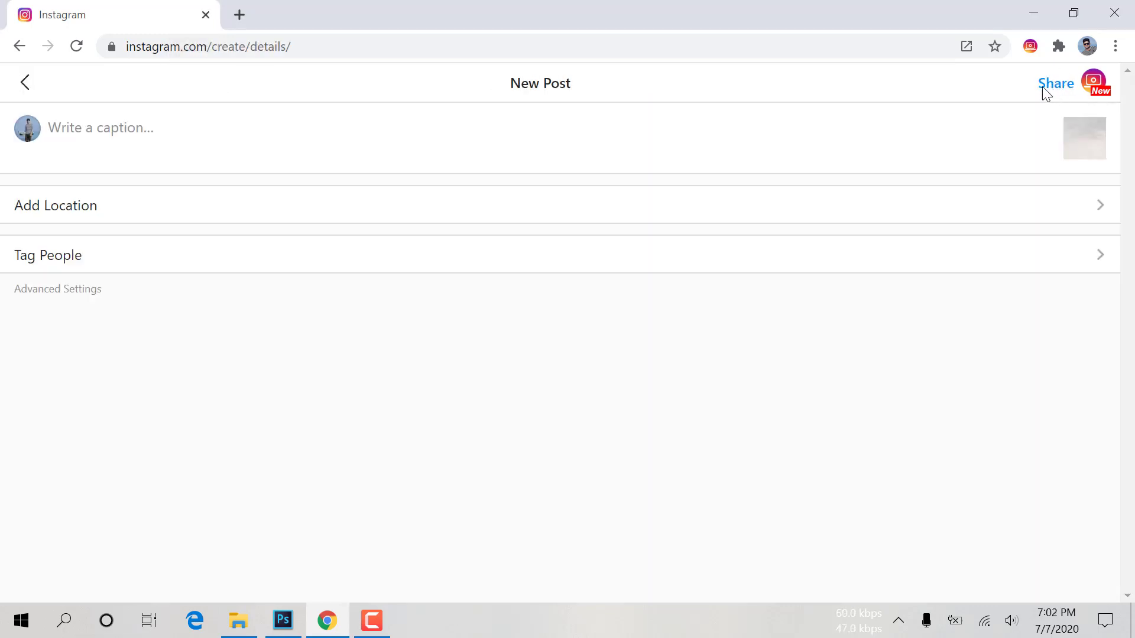
{"action": "left_click", "coordinate": [1056, 83]}
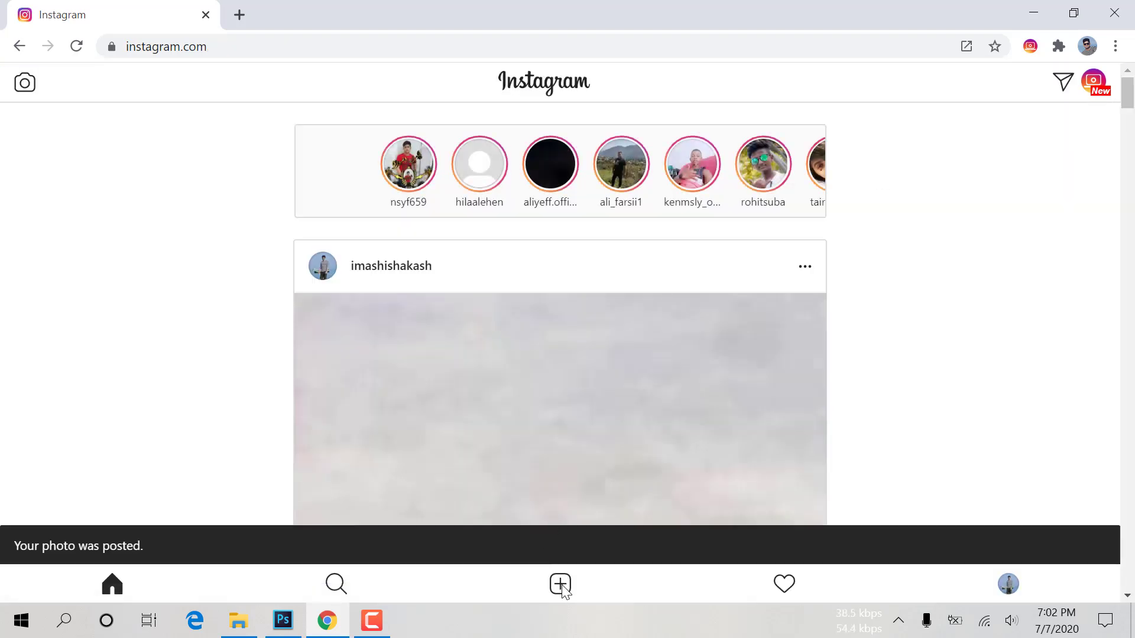
- Post tile 6.jpg to Instagram as the next photo
{"action": "left_click", "coordinate": [560, 585]}
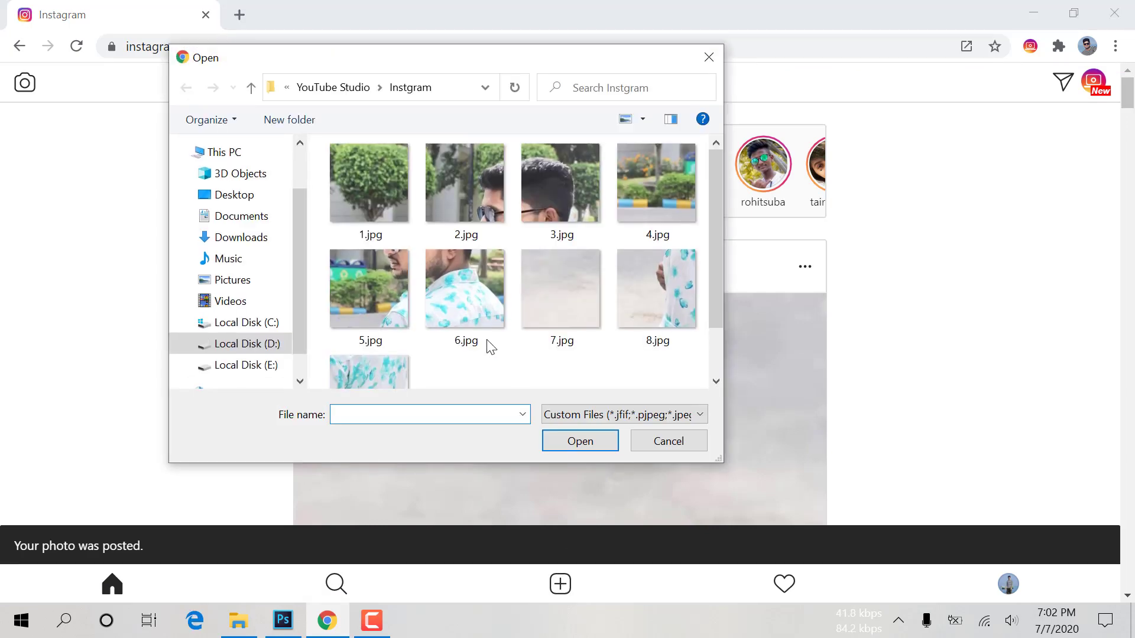
{"action": "left_click", "coordinate": [466, 318]}
{"action": "left_click", "coordinate": [598, 444]}
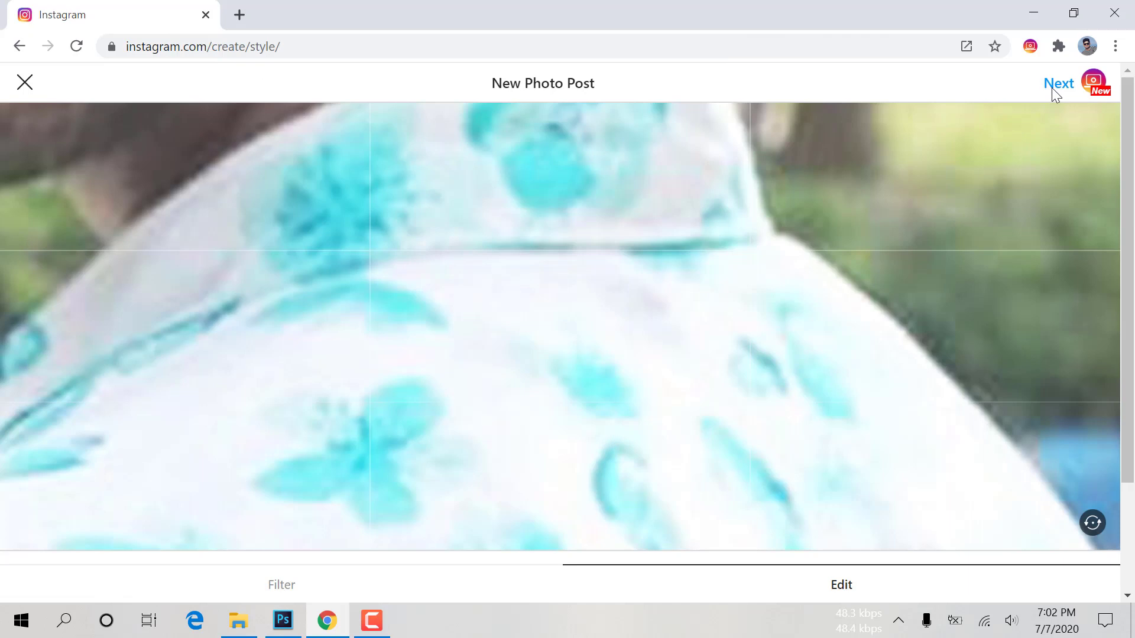
{"action": "left_click", "coordinate": [1051, 87]}
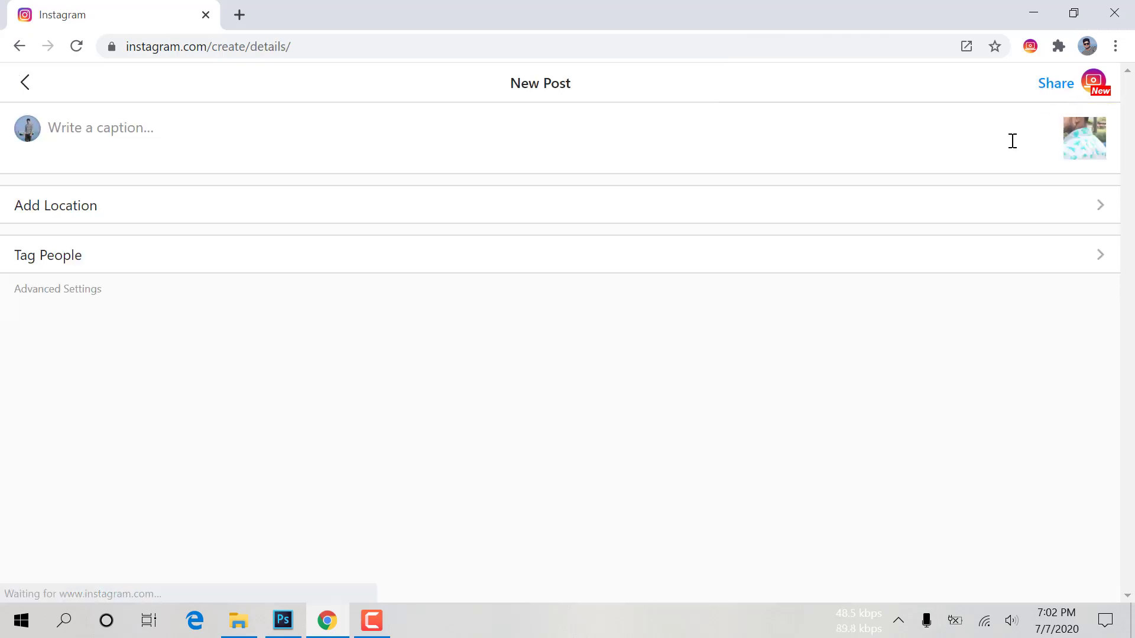
{"action": "left_click", "coordinate": [1054, 83]}
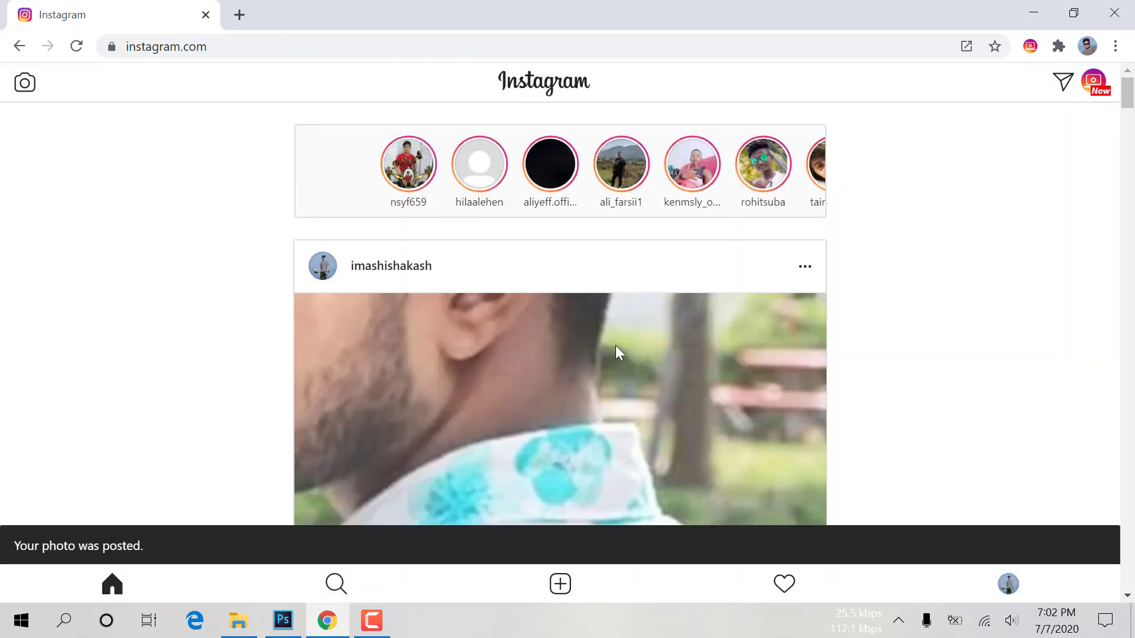
- Open the profile and scroll through the grid of posted tiles
{"action": "left_click", "coordinate": [1016, 586]}
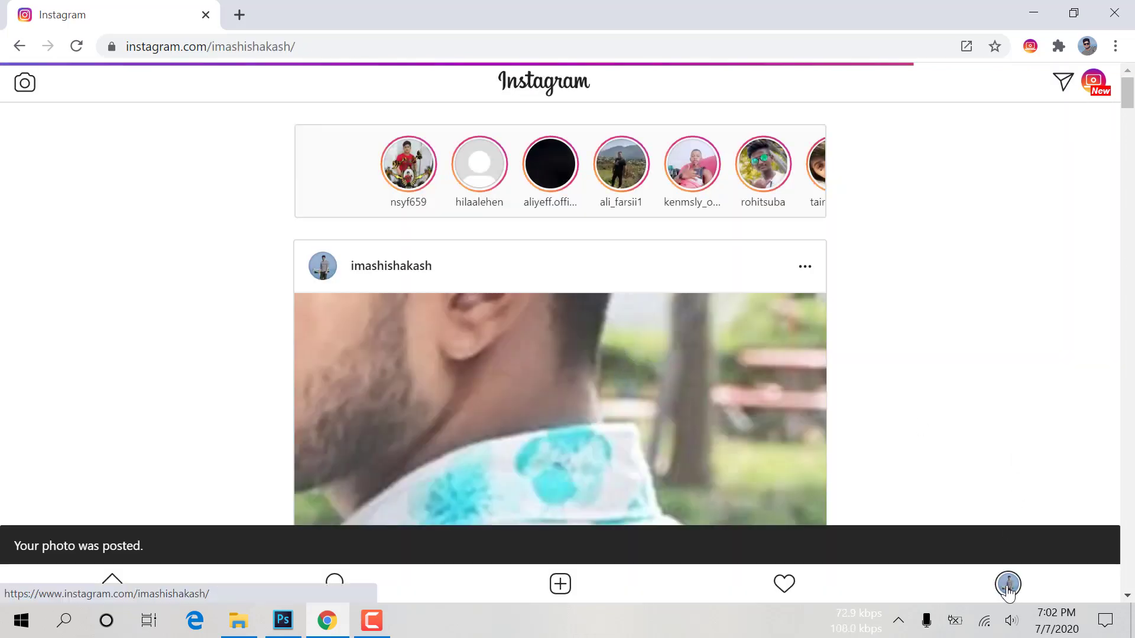
{"action": "scroll", "coordinate": [721, 373], "scroll_direction": "down", "scroll_amount": 1}
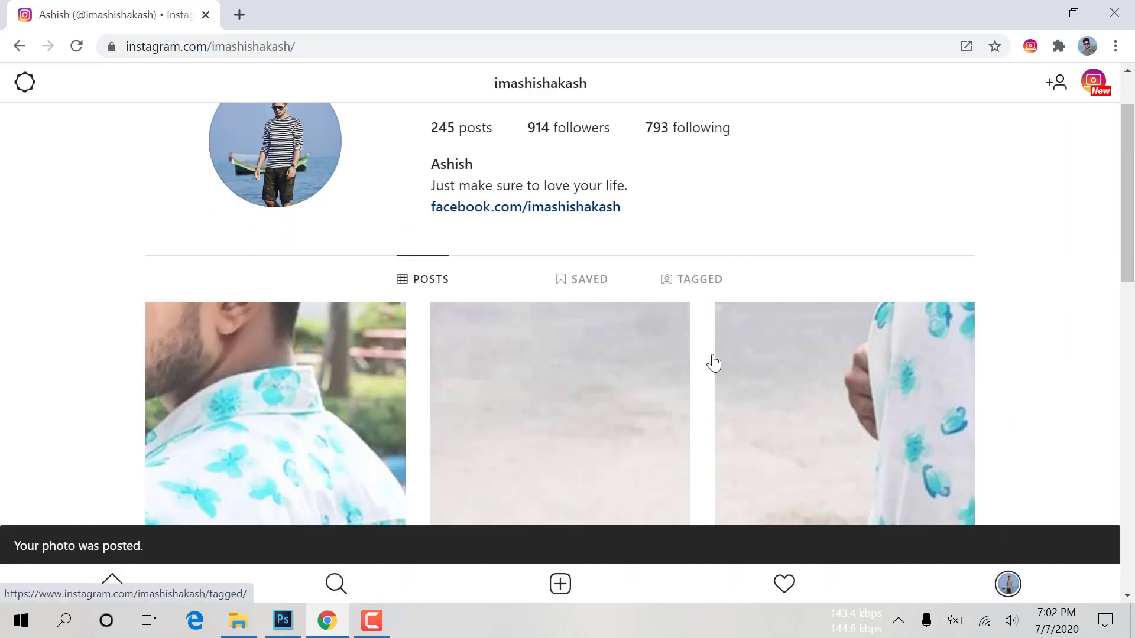
{"action": "scroll", "coordinate": [712, 363], "scroll_direction": "down", "scroll_amount": 3}
{"action": "scroll", "coordinate": [691, 349], "scroll_direction": "down", "scroll_amount": 1}
{"action": "scroll", "coordinate": [680, 342], "scroll_direction": "up", "scroll_amount": 2}
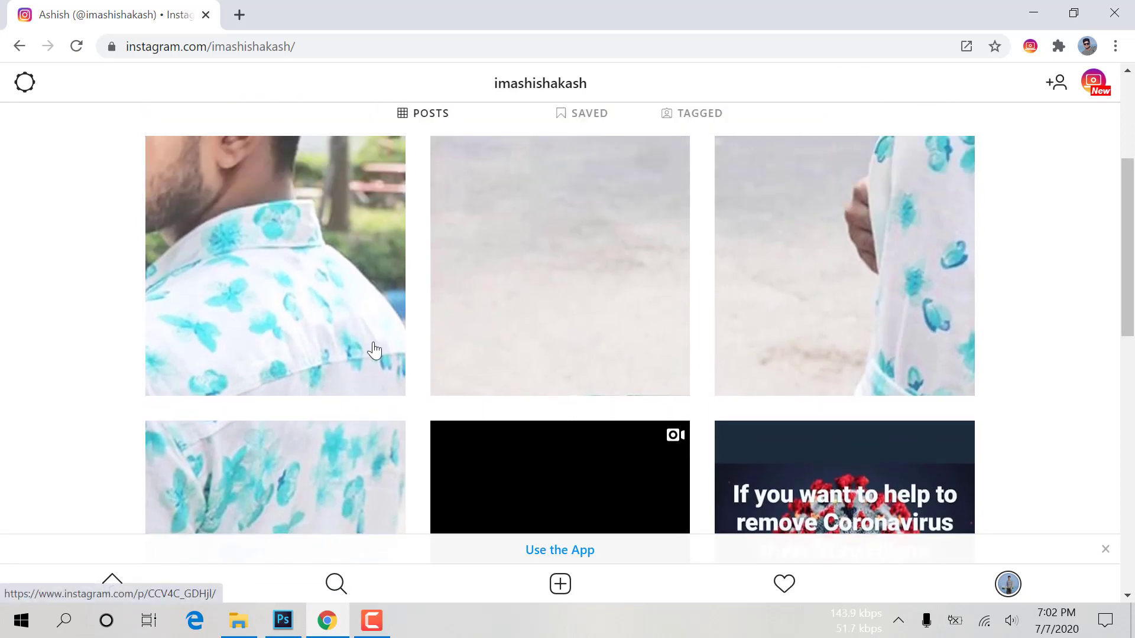
- Post tile 5.jpg to Instagram as the next photo
{"action": "left_click", "coordinate": [560, 585]}
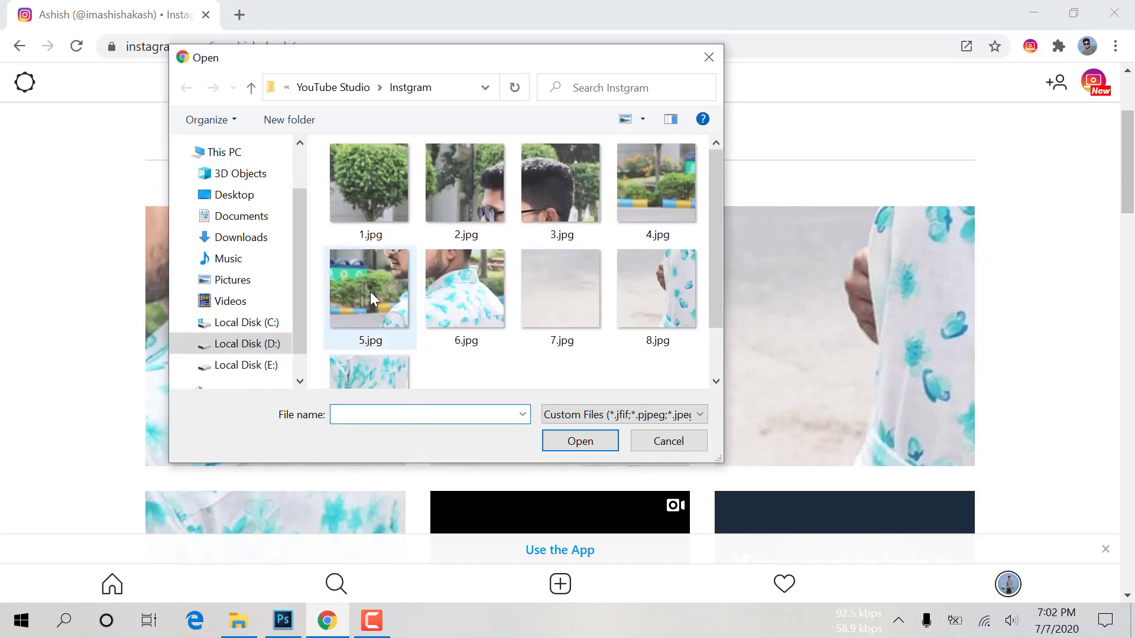
{"action": "left_click", "coordinate": [370, 292]}
{"action": "left_click", "coordinate": [586, 442]}
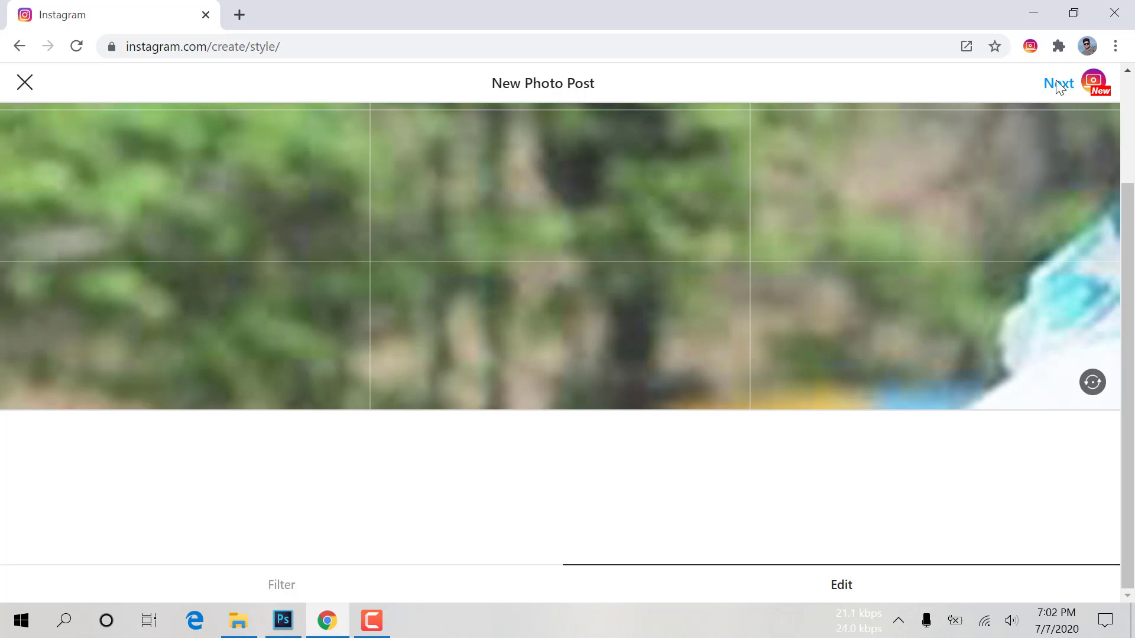
{"action": "left_click", "coordinate": [1058, 84]}
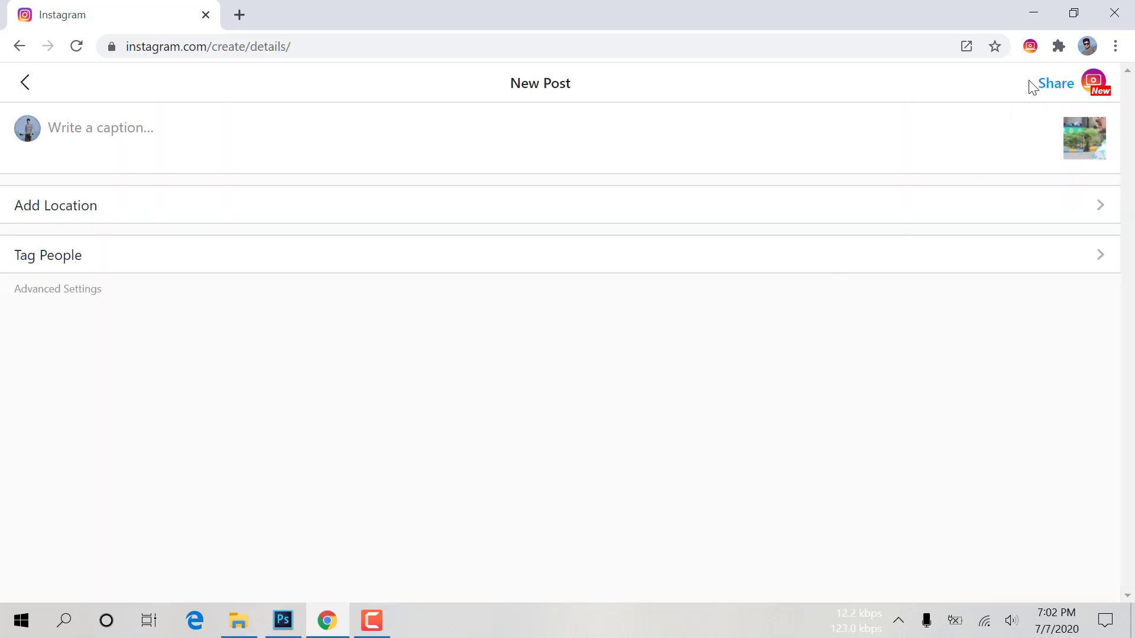
{"action": "left_click", "coordinate": [1052, 84]}
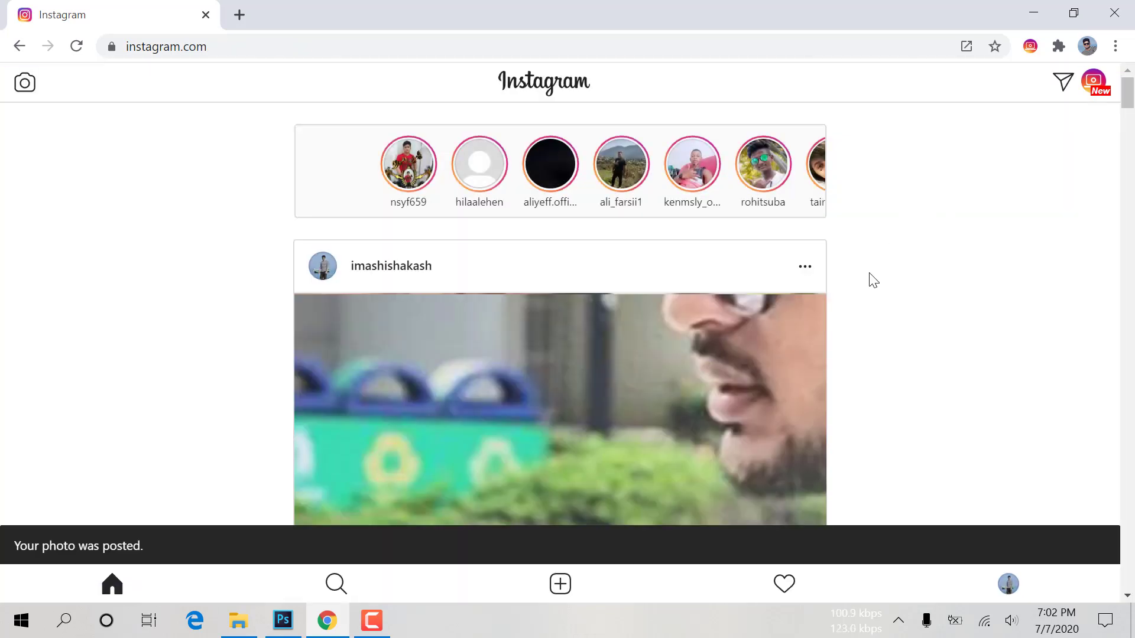
- Post tile 4.jpg to Instagram as the next photo
{"action": "left_click", "coordinate": [561, 584]}
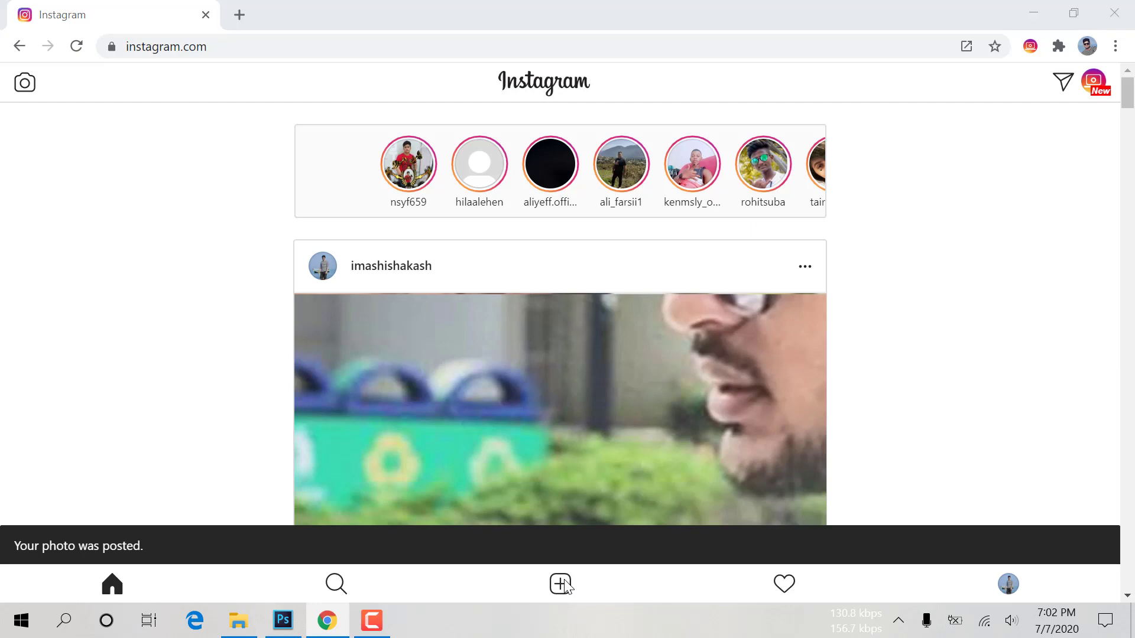
{"action": "left_click", "coordinate": [662, 208]}
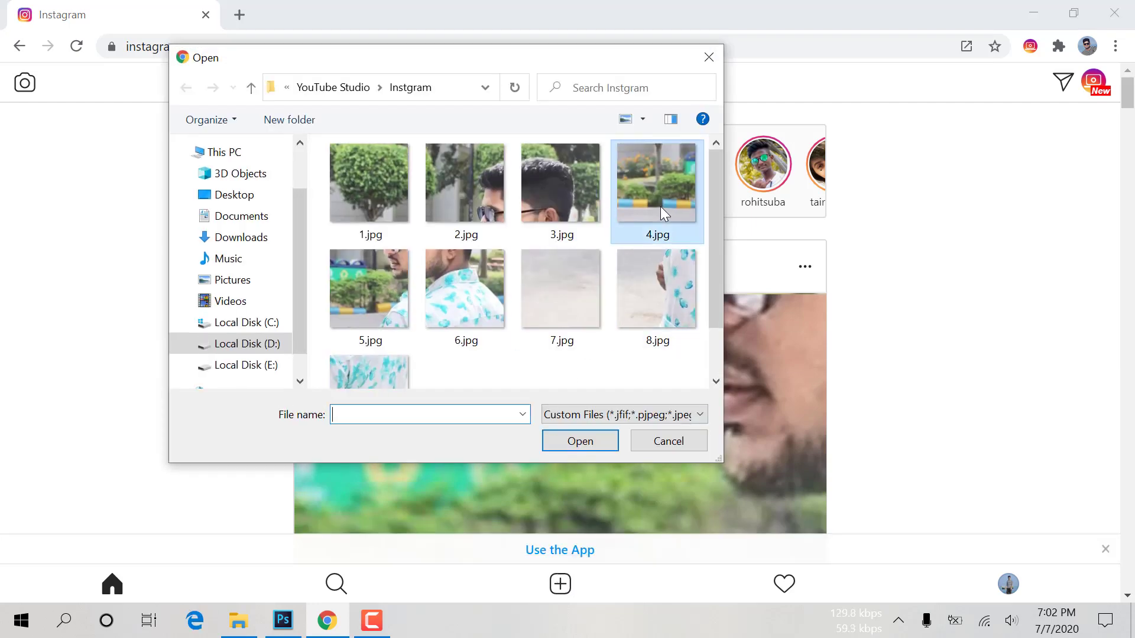
{"action": "left_click", "coordinate": [588, 441]}
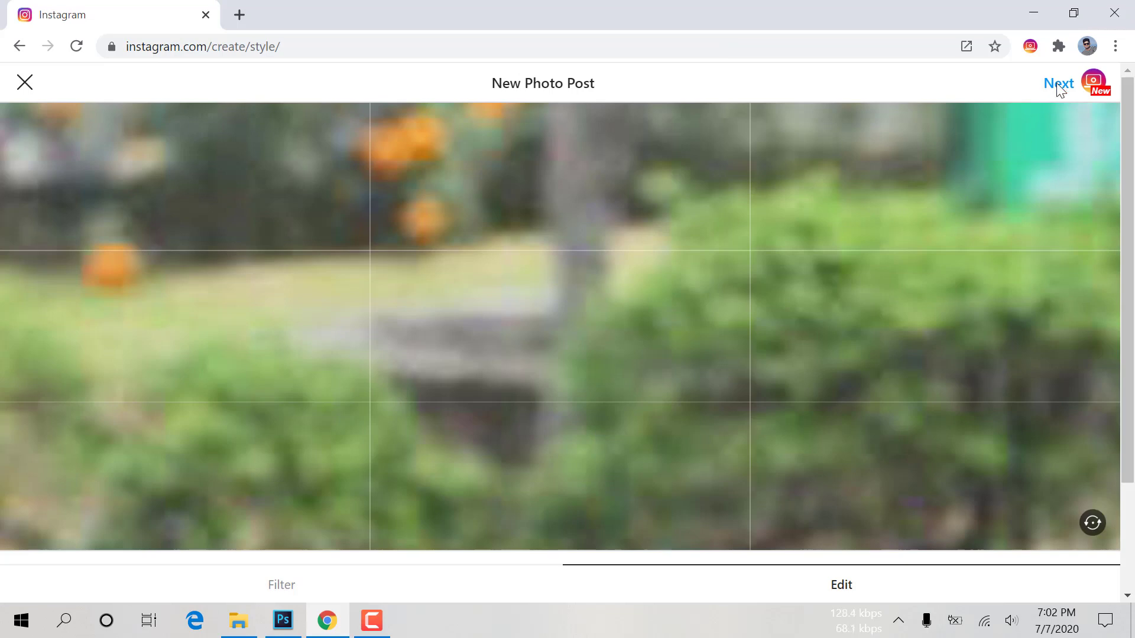
{"action": "left_click", "coordinate": [1058, 84]}
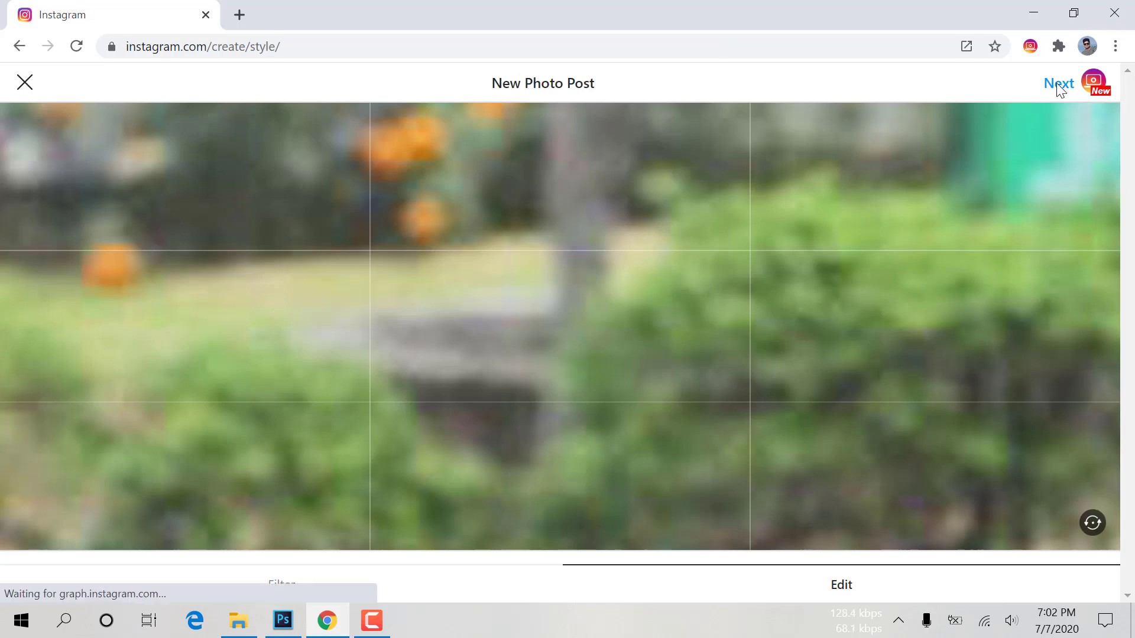
{"action": "left_click", "coordinate": [1058, 84]}
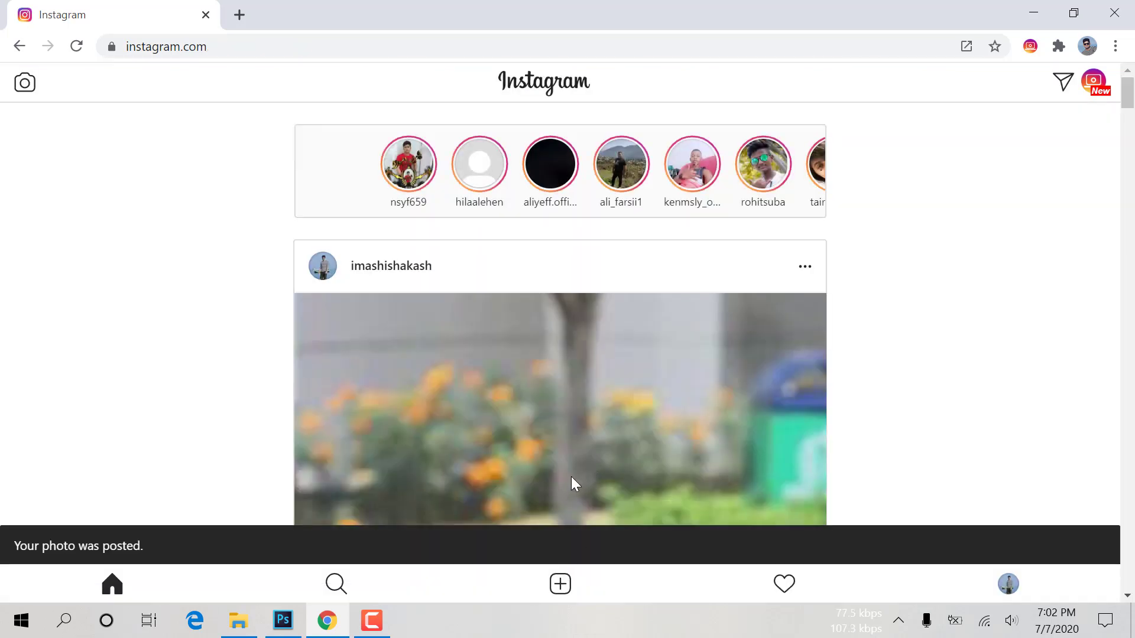
- Post tile 3.jpg, the back-of-head piece, to Instagram
{"action": "scroll", "coordinate": [571, 477], "scroll_direction": "down", "scroll_amount": 3}
{"action": "scroll", "coordinate": [571, 479], "scroll_direction": "down", "scroll_amount": 3}
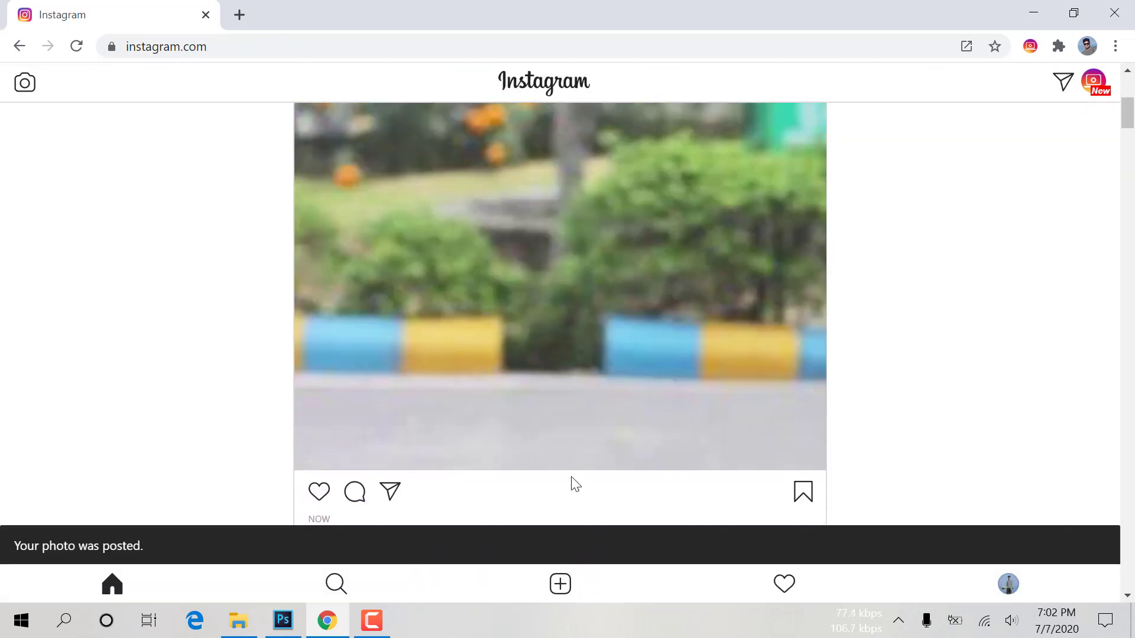
{"action": "left_click", "coordinate": [560, 586]}
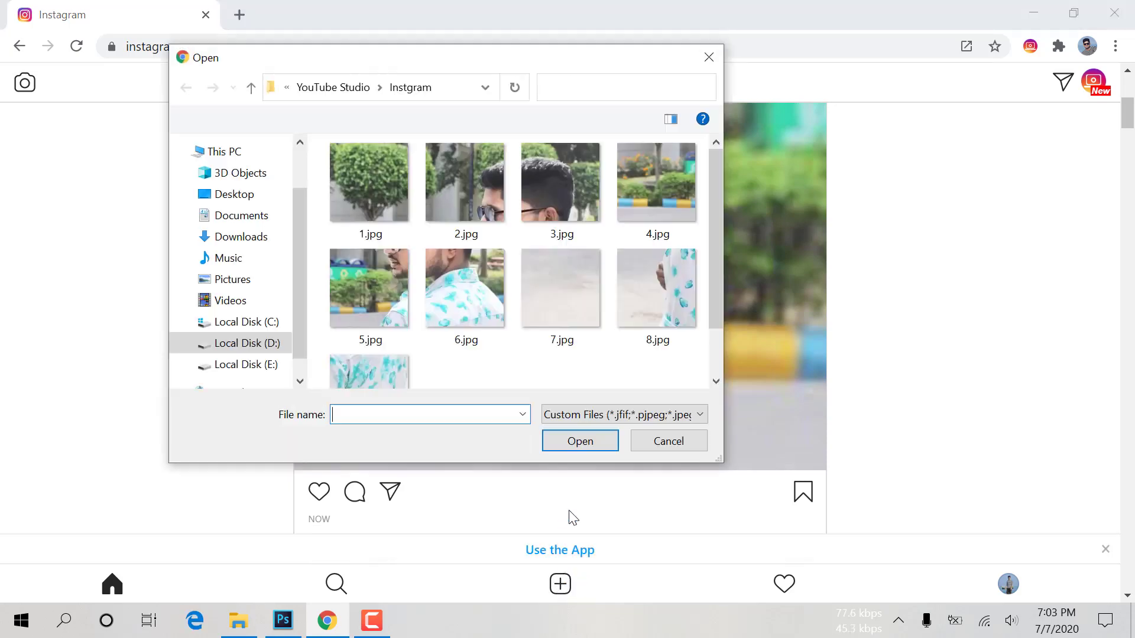
{"action": "left_click", "coordinate": [560, 186]}
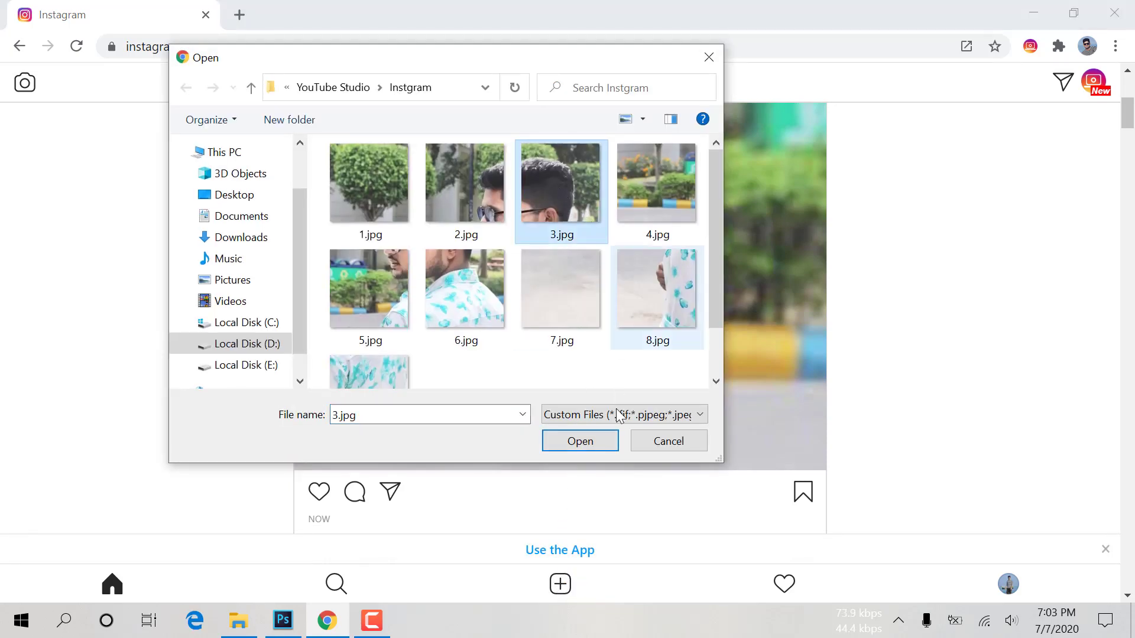
{"action": "left_click", "coordinate": [597, 442]}
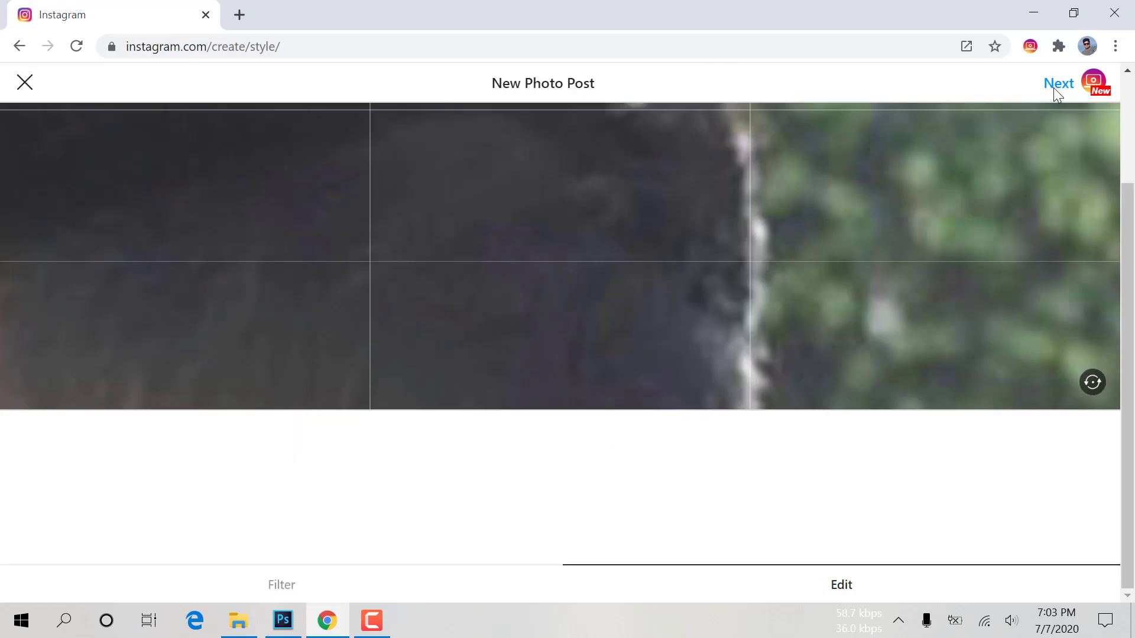
{"action": "left_click", "coordinate": [1055, 85]}
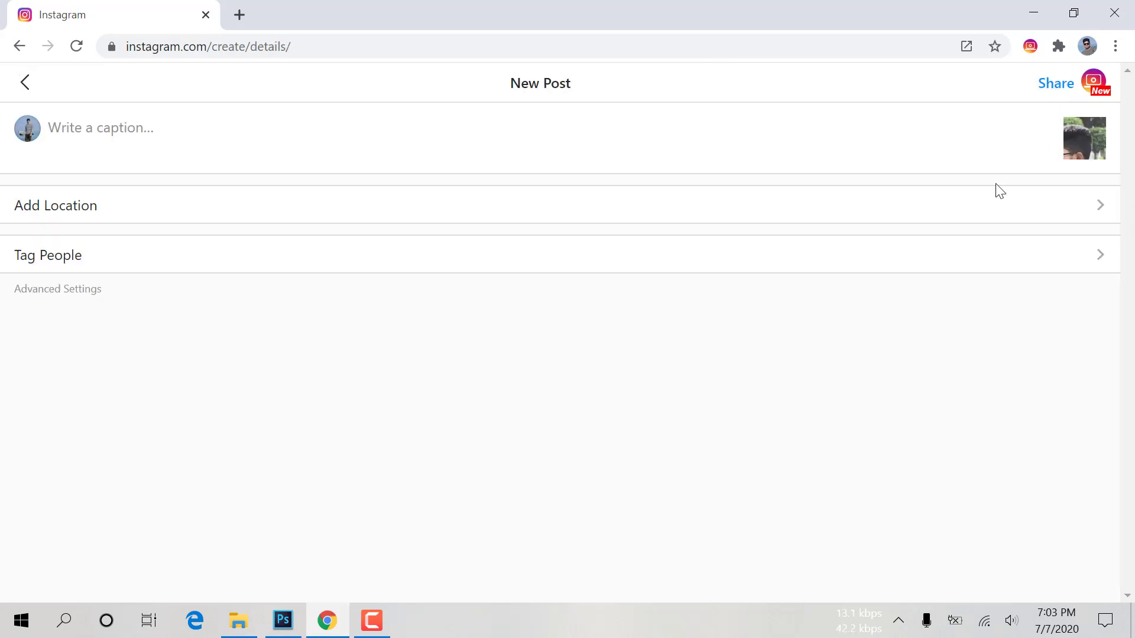
{"action": "left_click", "coordinate": [1064, 85]}
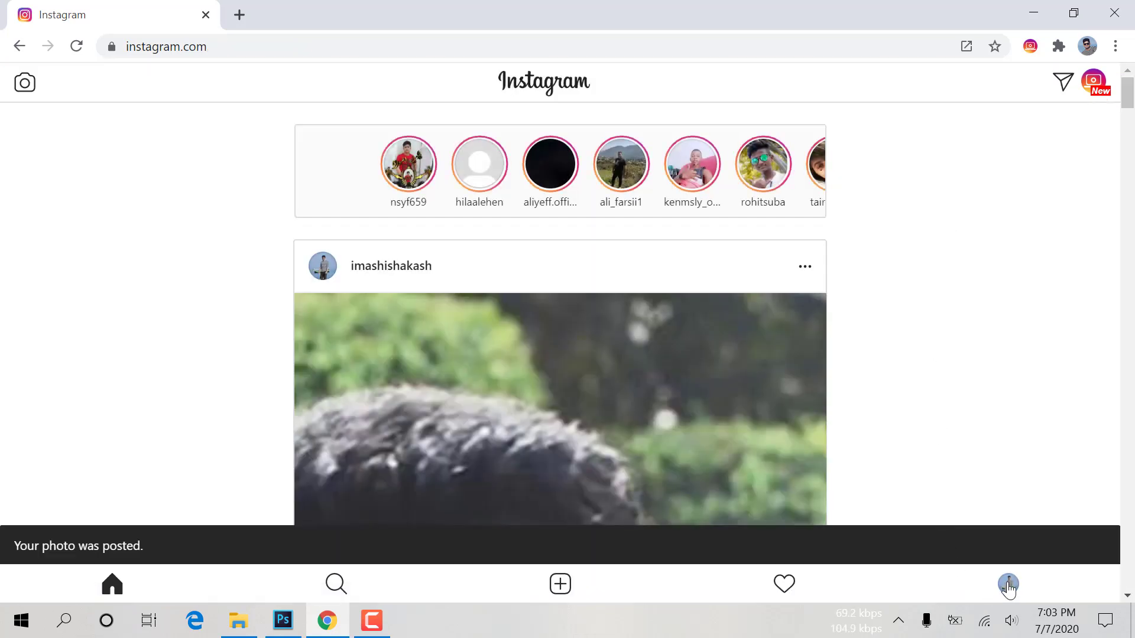
- Open the profile and scroll through the partly built tile grid
{"action": "left_click", "coordinate": [1008, 585]}
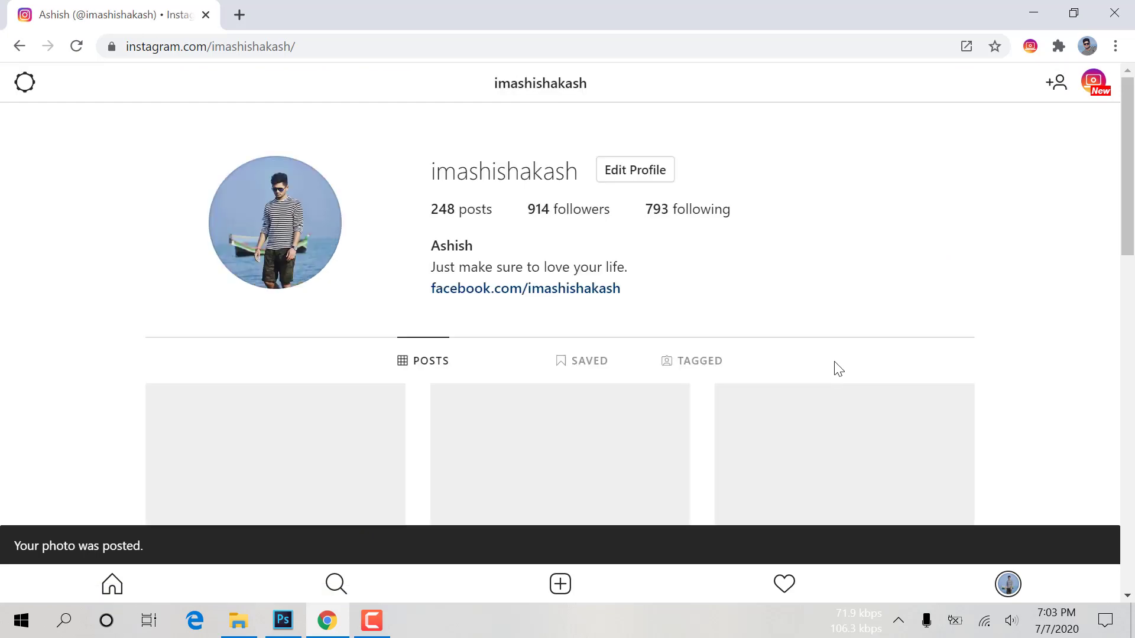
{"action": "scroll", "coordinate": [796, 355], "scroll_direction": "down", "scroll_amount": 3}
{"action": "scroll", "coordinate": [786, 348], "scroll_direction": "down", "scroll_amount": 4}
{"action": "scroll", "coordinate": [774, 349], "scroll_direction": "down", "scroll_amount": 2}
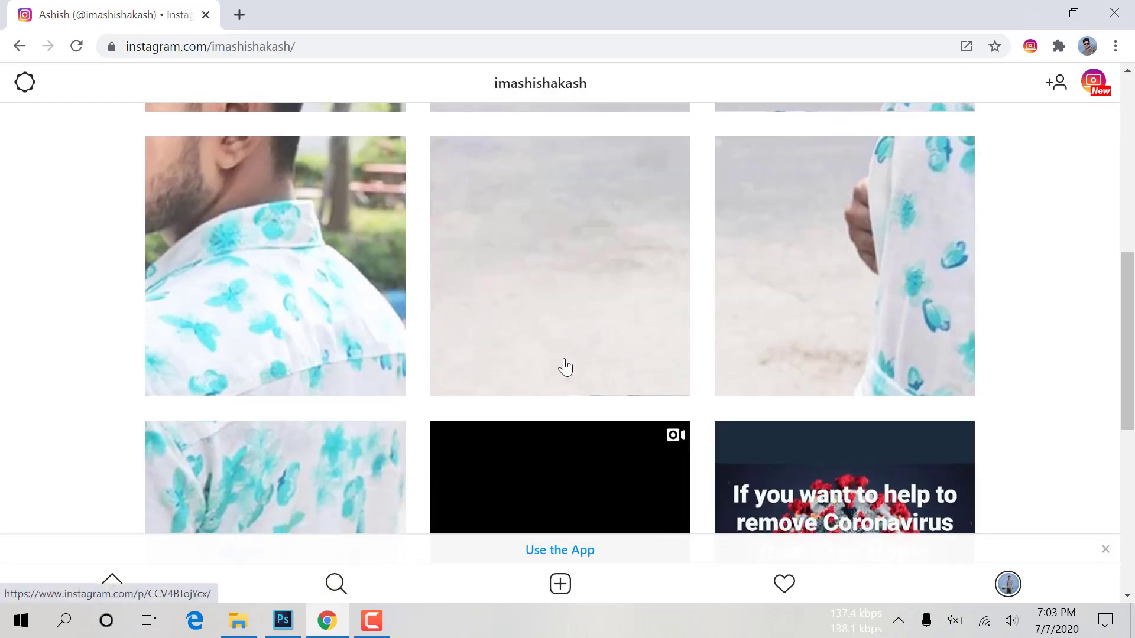
{"action": "scroll", "coordinate": [767, 341], "scroll_direction": "up", "scroll_amount": 5}
{"action": "scroll", "coordinate": [774, 284], "scroll_direction": "up", "scroll_amount": 2}
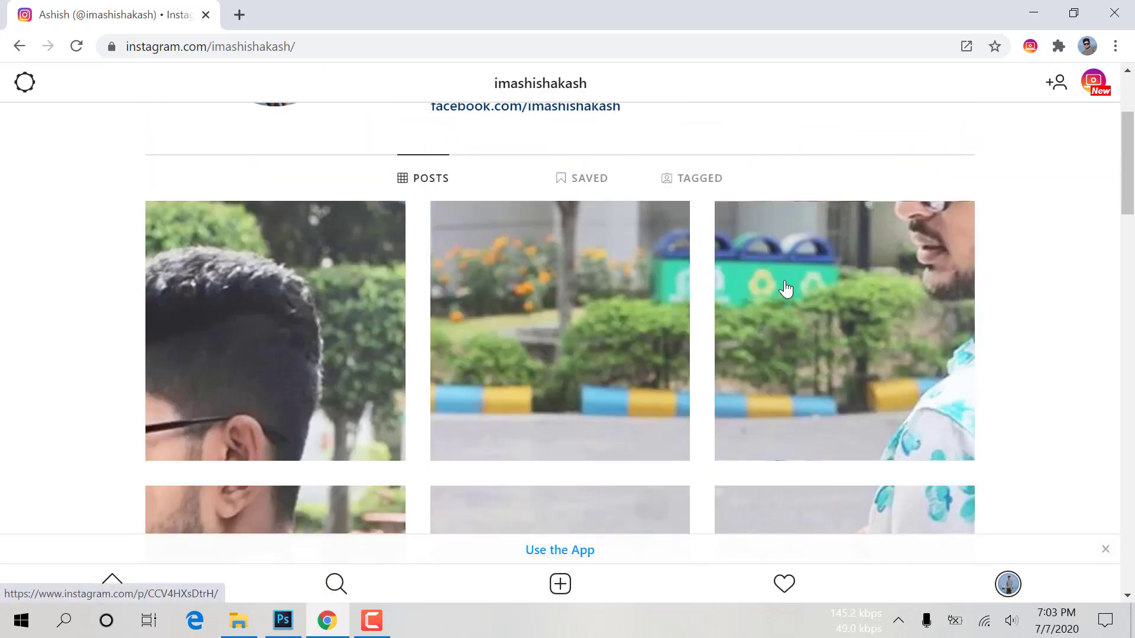
{"action": "scroll", "coordinate": [910, 237], "scroll_direction": "down", "scroll_amount": 2}
{"action": "scroll", "coordinate": [603, 379], "scroll_direction": "down", "scroll_amount": 1}
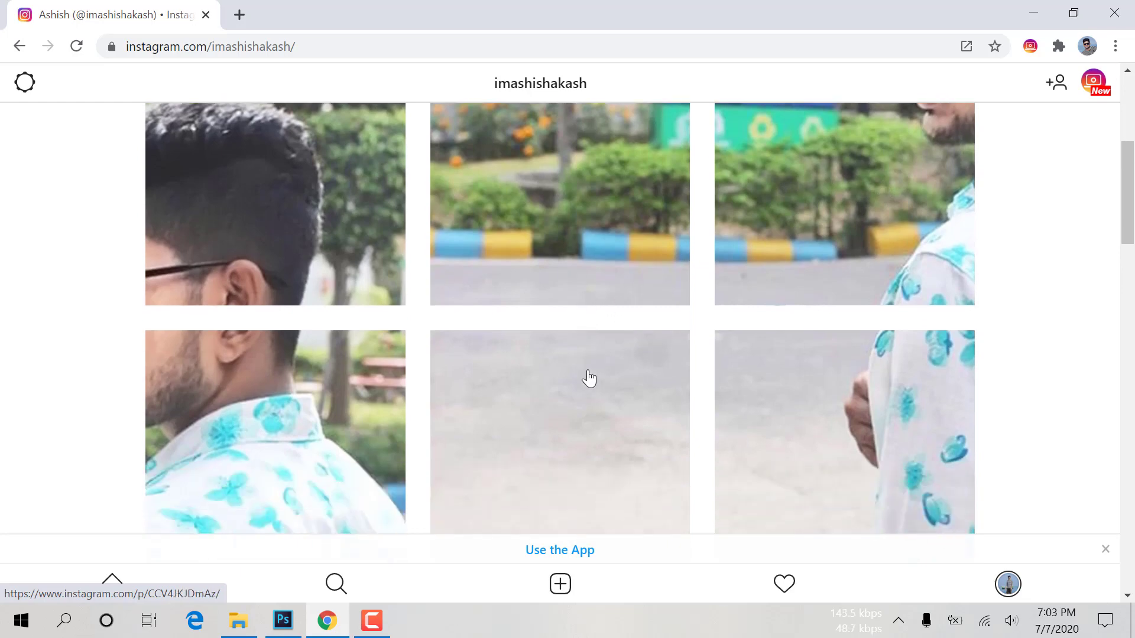
{"action": "scroll", "coordinate": [588, 380], "scroll_direction": "up", "scroll_amount": 1}
- Post tile 2.jpg to Instagram as the next photo
{"action": "left_click", "coordinate": [560, 585]}
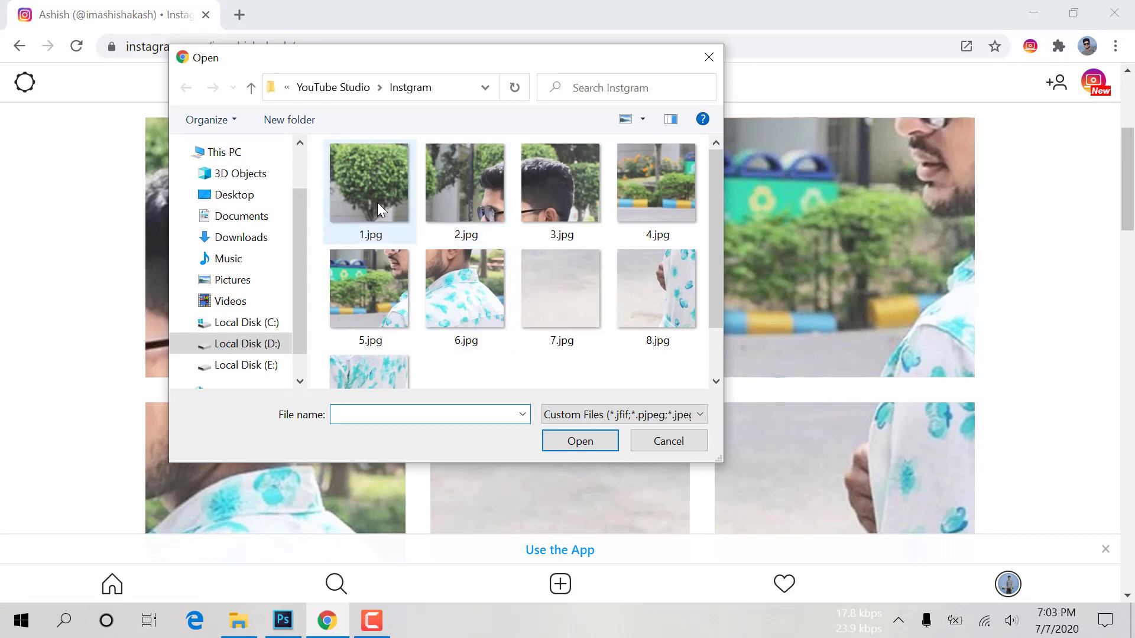
{"action": "left_click_drag", "start_coordinate": [480, 57], "coordinate": [708, 123]}
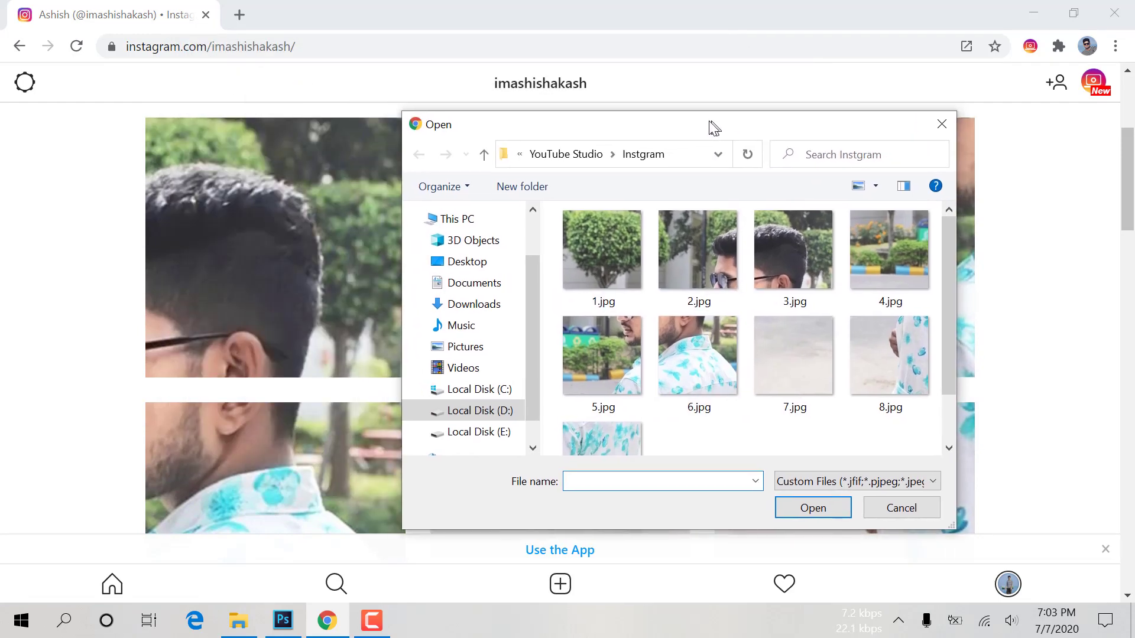
{"action": "left_click", "coordinate": [682, 241]}
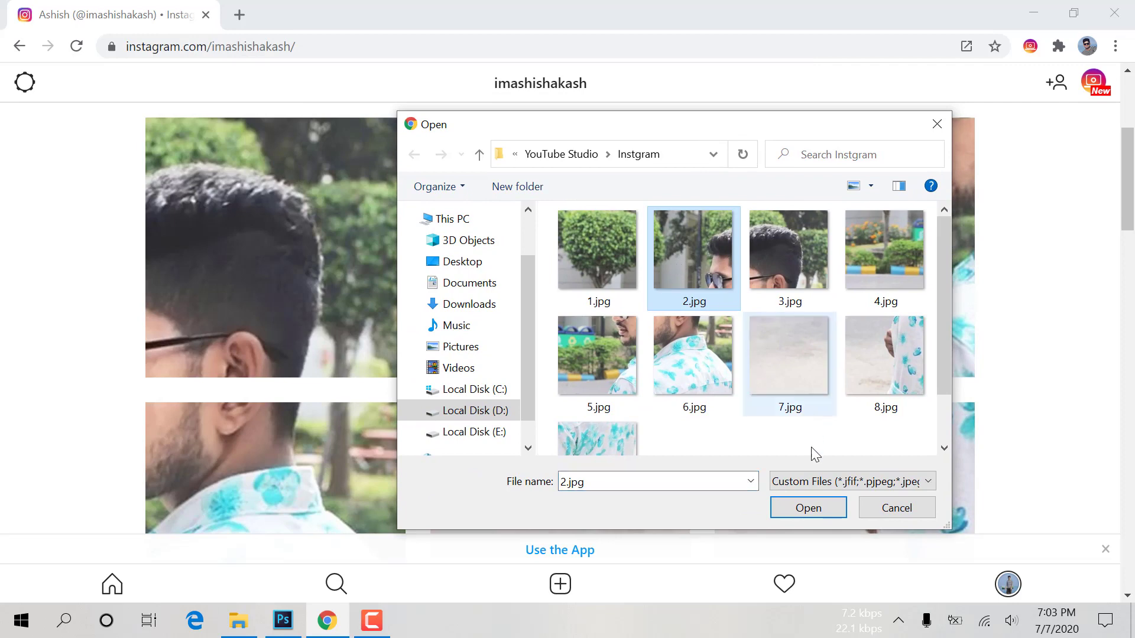
{"action": "left_click", "coordinate": [818, 507]}
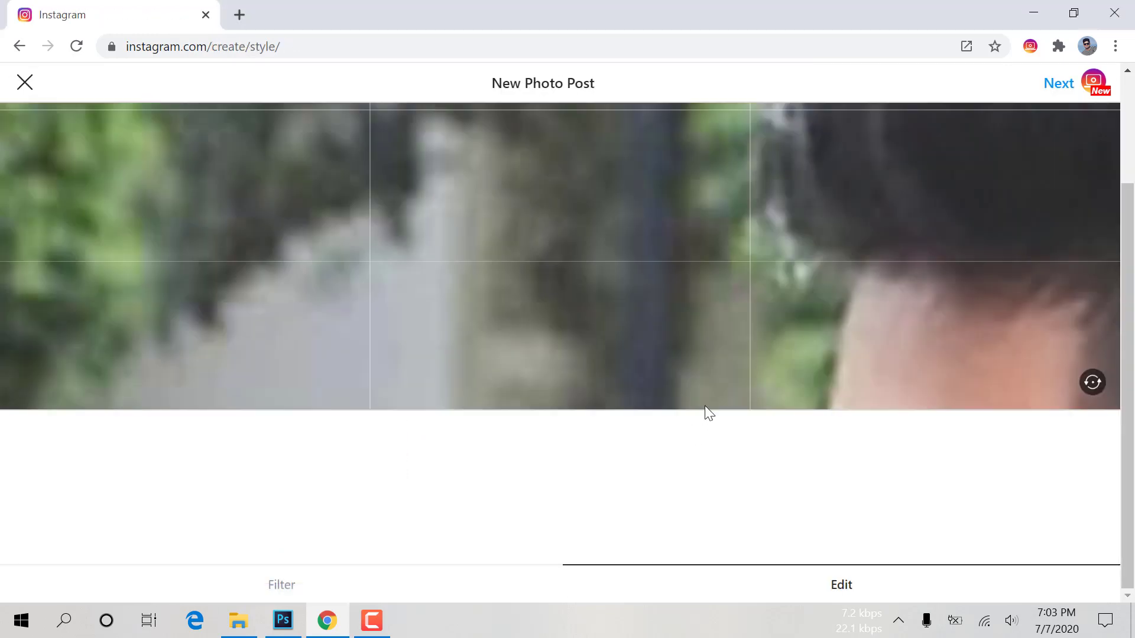
{"action": "left_click", "coordinate": [1052, 85]}
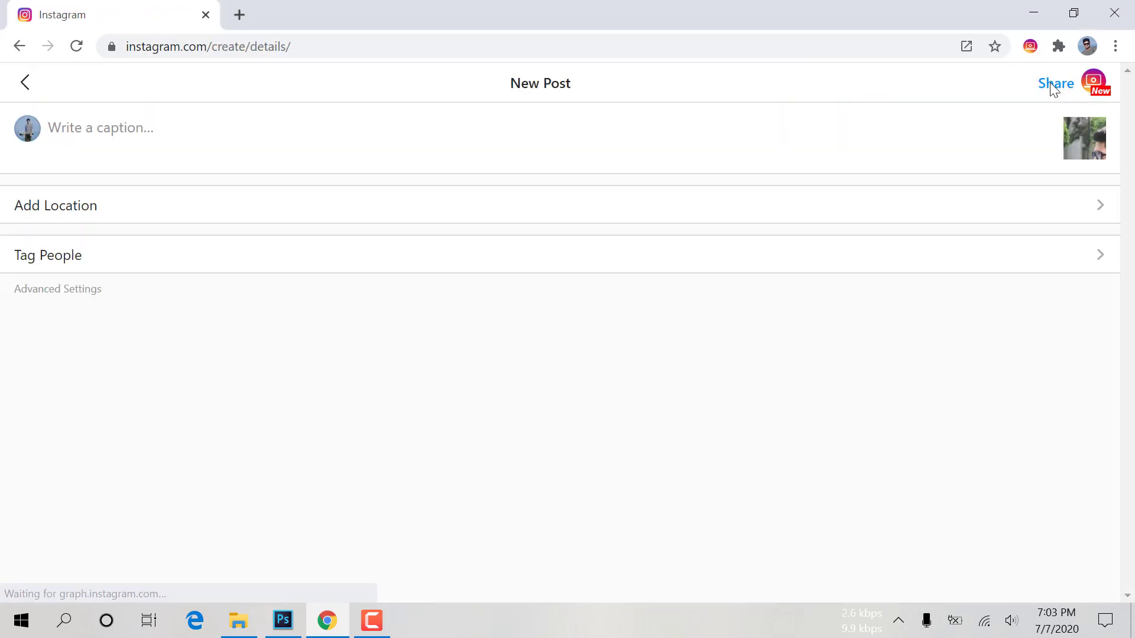
{"action": "left_click", "coordinate": [1056, 84]}
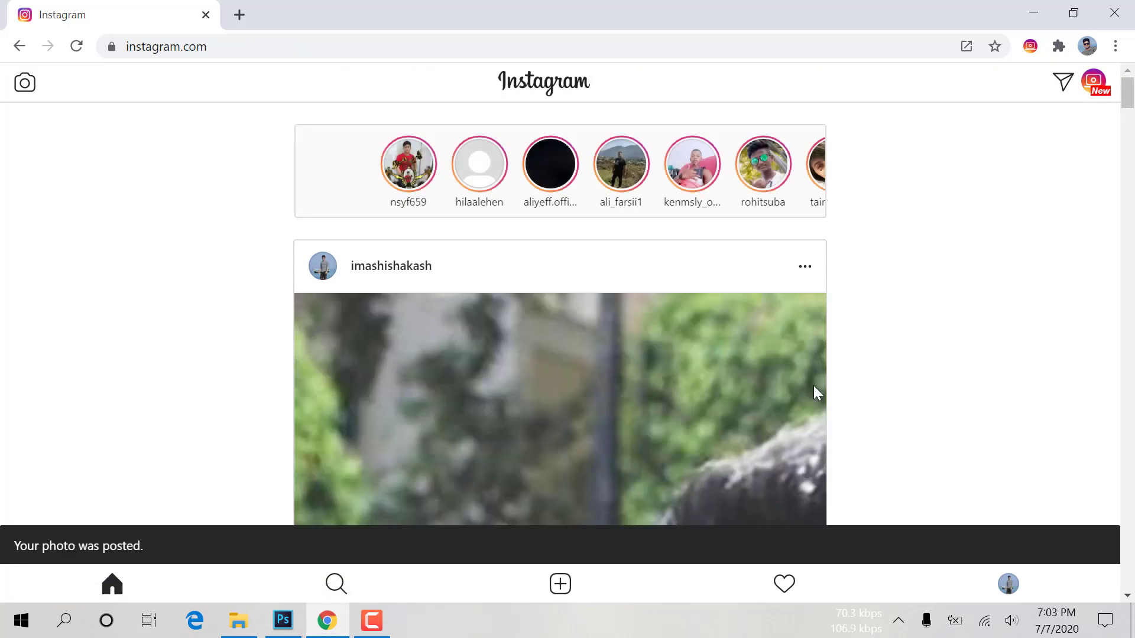
- Post tile 1.jpg, the top-left tree piece, as the final post
{"action": "left_click", "coordinate": [562, 585]}
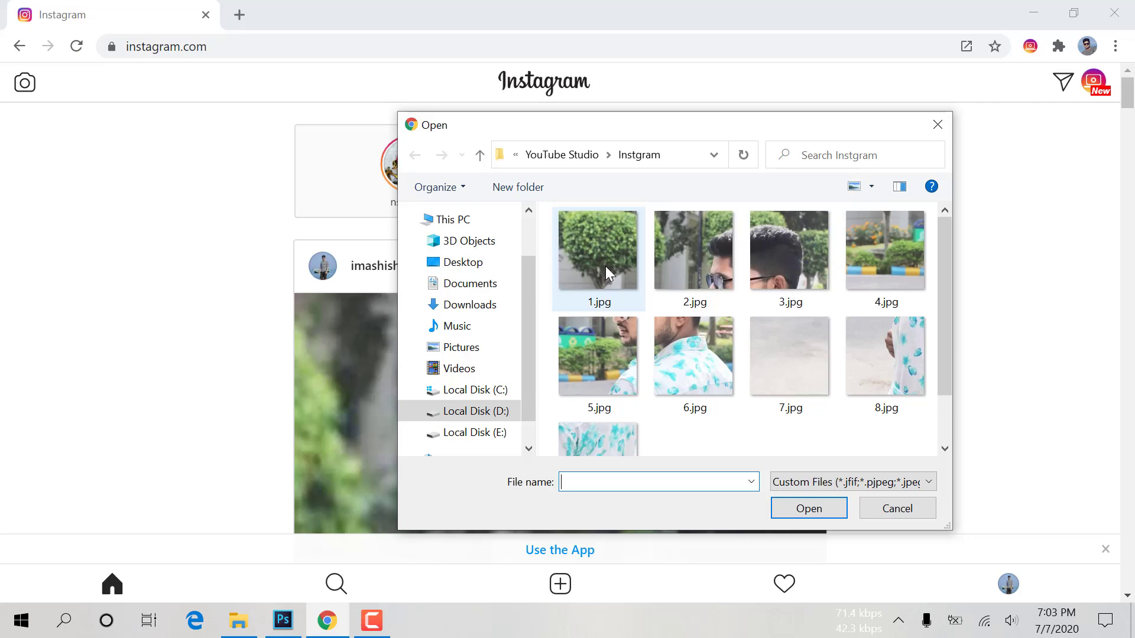
{"action": "left_click", "coordinate": [605, 265]}
{"action": "left_click", "coordinate": [807, 510]}
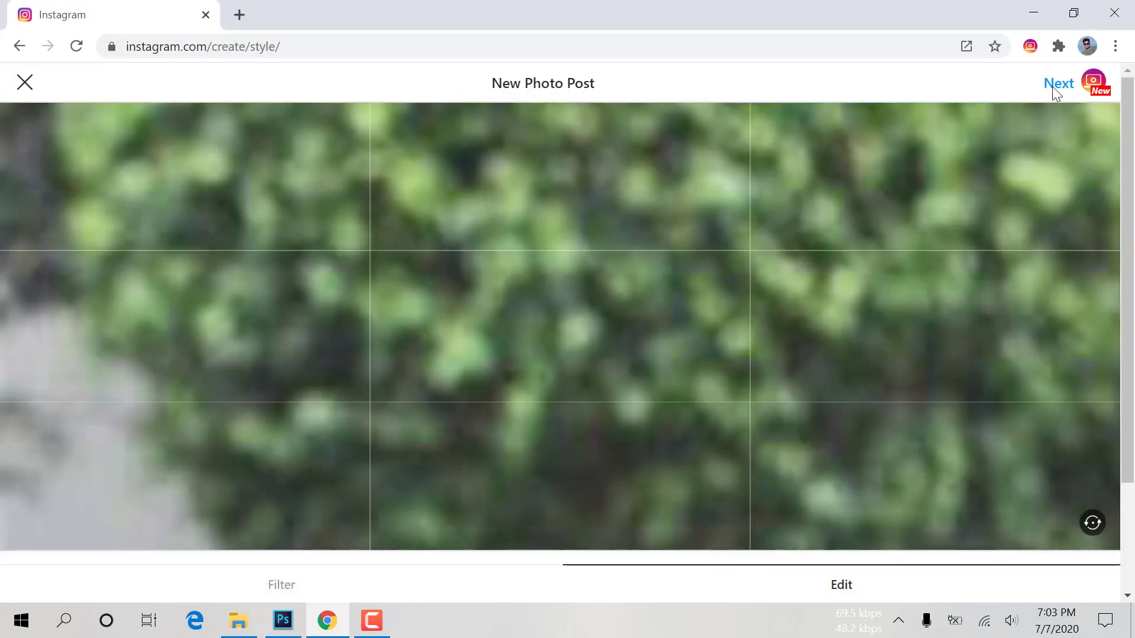
{"action": "left_click", "coordinate": [1052, 86]}
{"action": "left_click", "coordinate": [1052, 85]}
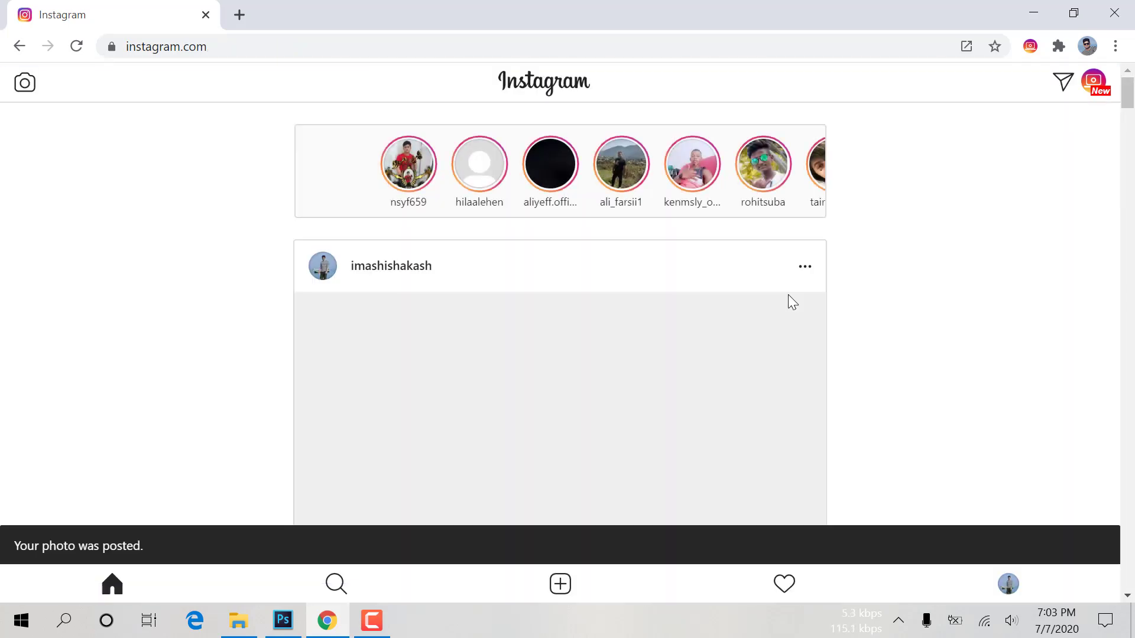
{"action": "scroll", "coordinate": [597, 357], "scroll_direction": "down", "scroll_amount": 5}
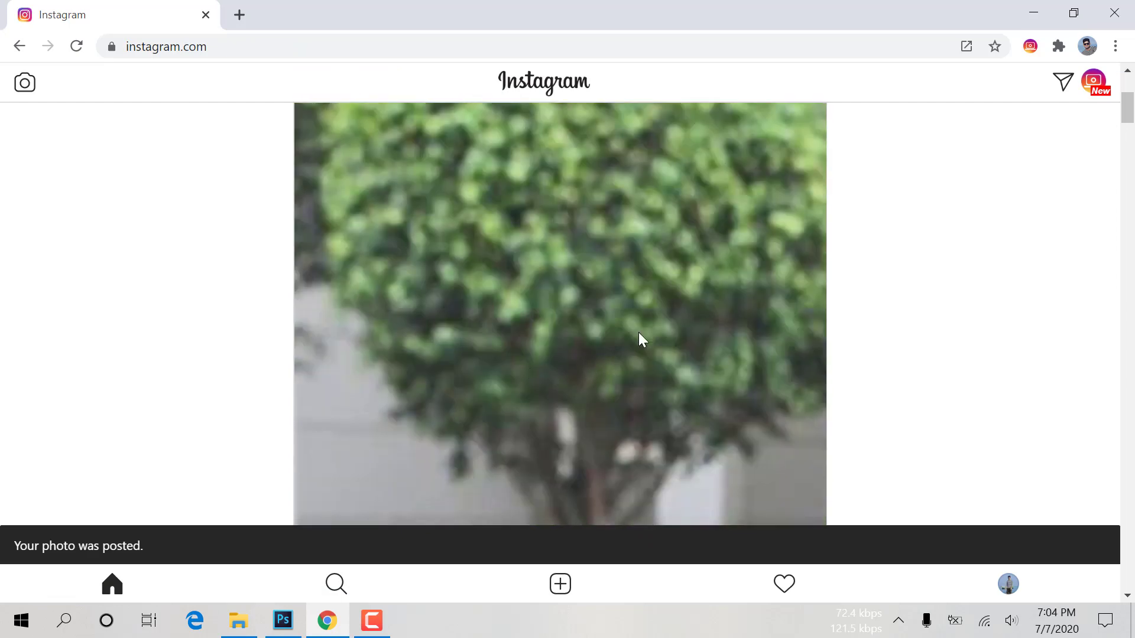
- Open the profile and scroll through the completed nine-tile 3x3 portrait grid
{"action": "left_click", "coordinate": [1012, 594]}
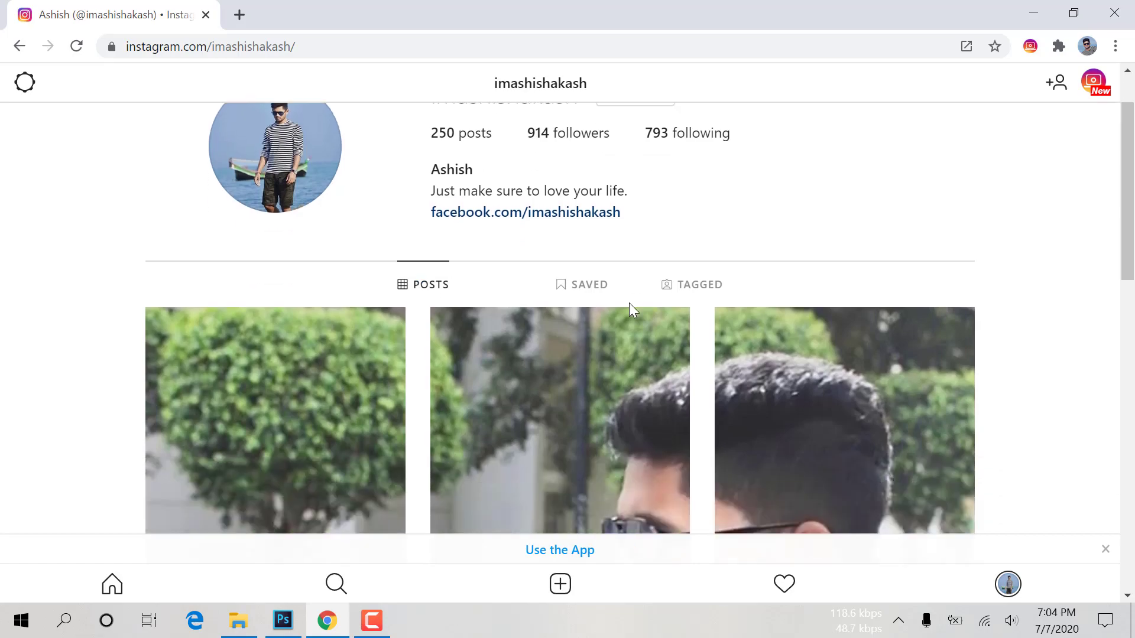
{"action": "scroll", "coordinate": [629, 303], "scroll_direction": "down", "scroll_amount": 8}
{"action": "scroll", "coordinate": [629, 304], "scroll_direction": "down", "scroll_amount": 5}
{"action": "scroll", "coordinate": [629, 304], "scroll_direction": "down", "scroll_amount": 3}
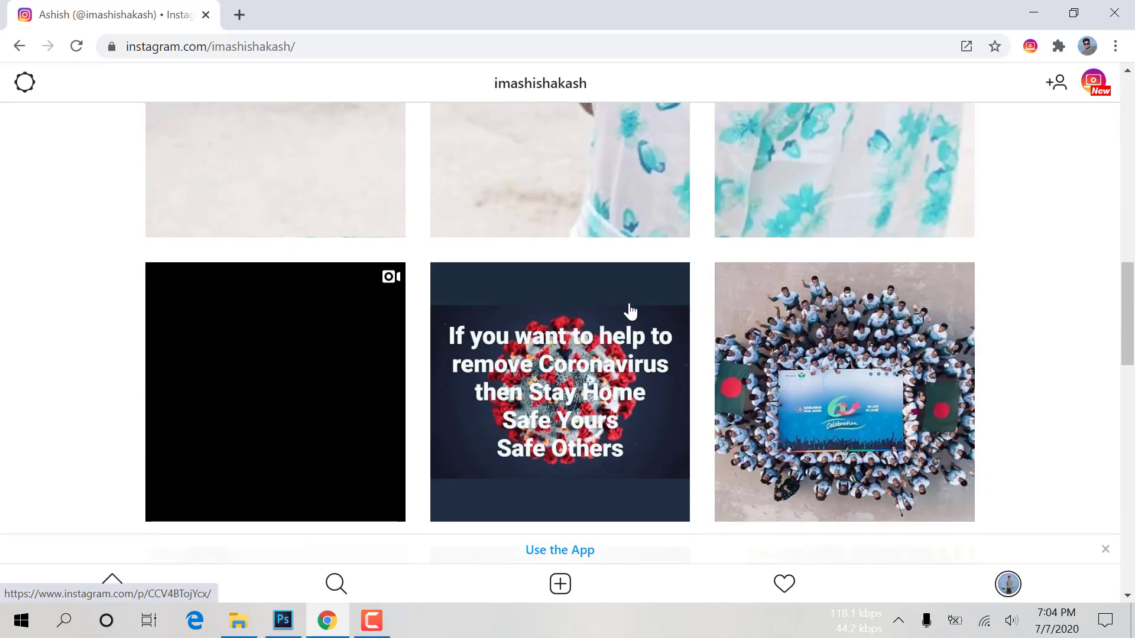
{"action": "scroll", "coordinate": [629, 304], "scroll_direction": "up", "scroll_amount": 6}
{"action": "scroll", "coordinate": [629, 305], "scroll_direction": "up", "scroll_amount": 3}
{"action": "scroll", "coordinate": [630, 311], "scroll_direction": "up", "scroll_amount": 5}
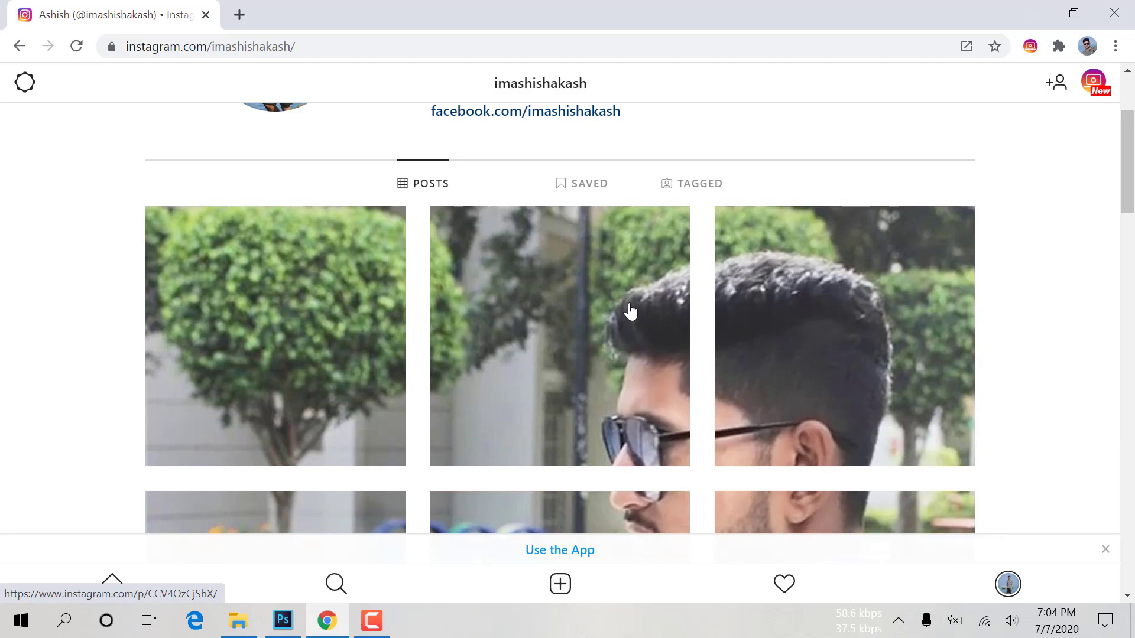
{"action": "scroll", "coordinate": [629, 305], "scroll_direction": "down", "scroll_amount": 2, "text": "ctrl"}
{"action": "scroll", "coordinate": [630, 304], "scroll_direction": "down", "scroll_amount": 1, "text": "ctrl"}
{"action": "scroll", "coordinate": [630, 305], "scroll_direction": "down", "scroll_amount": 1, "text": "ctrl"}
{"action": "scroll", "coordinate": [630, 305], "scroll_direction": "down", "scroll_amount": 2, "text": "ctrl"}
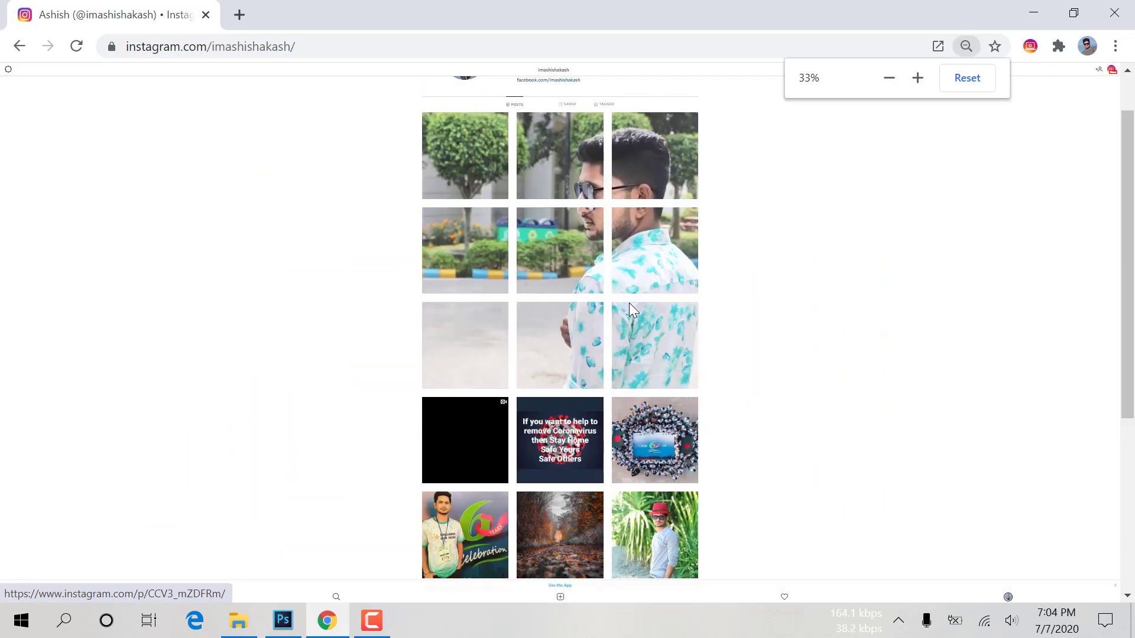
{"action": "scroll", "coordinate": [629, 304], "scroll_direction": "up", "scroll_amount": 1, "text": "ctrl"}
{"action": "scroll", "coordinate": [630, 304], "scroll_direction": "up", "scroll_amount": 1, "text": "ctrl"}
{"action": "scroll", "coordinate": [629, 304], "scroll_direction": "down", "scroll_amount": 1, "text": "ctrl"}
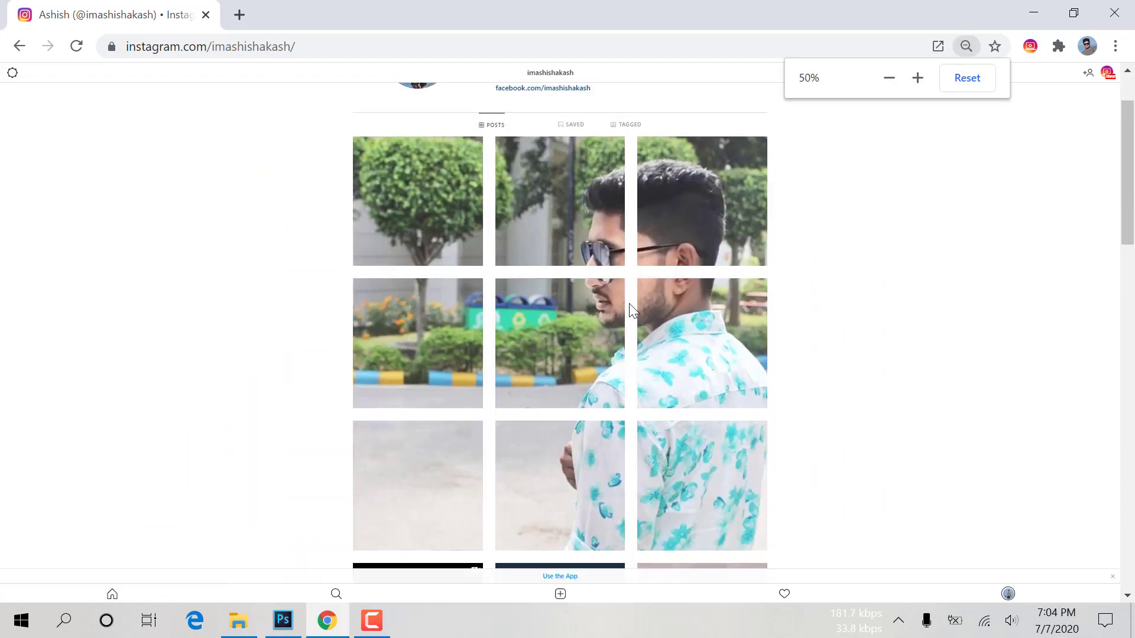
{"action": "scroll", "coordinate": [780, 294], "scroll_direction": "up", "scroll_amount": 1}
{"action": "scroll", "coordinate": [706, 298], "scroll_direction": "down", "scroll_amount": 1}
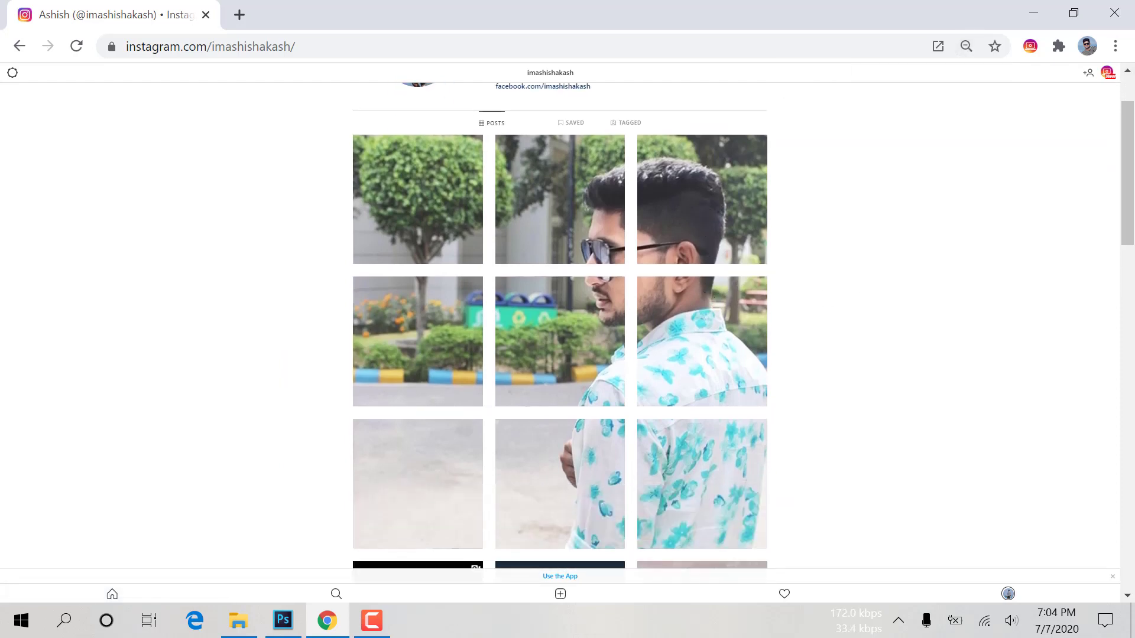
{"action": "scroll", "coordinate": [1013, 332], "scroll_direction": "up", "scroll_amount": 2}
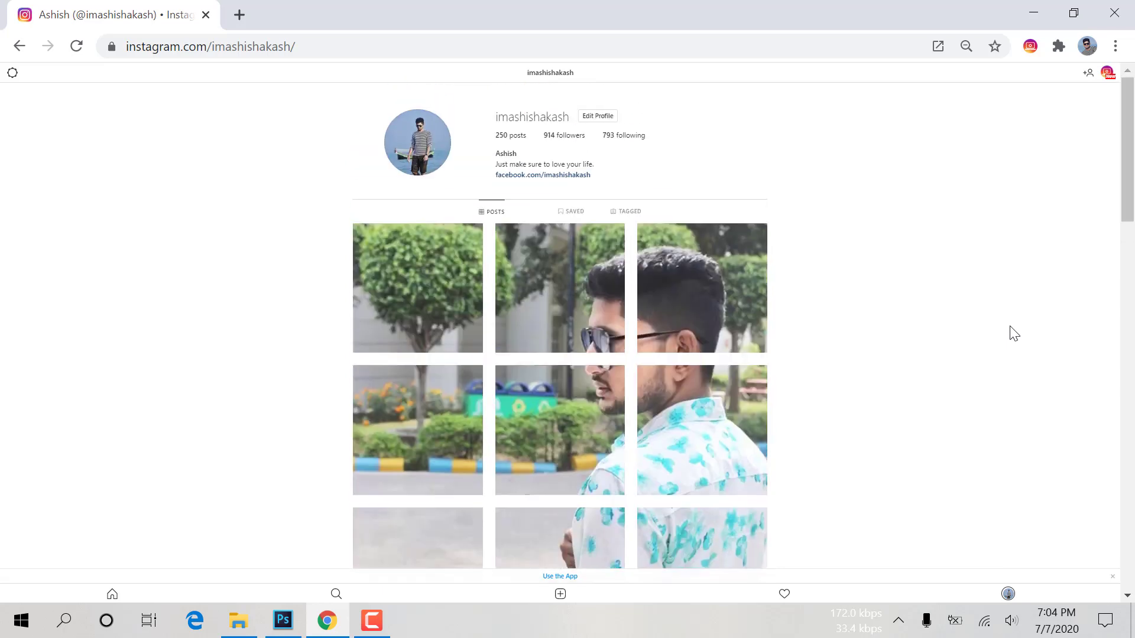
{"action": "scroll", "coordinate": [1010, 331], "scroll_direction": "down", "scroll_amount": 1}
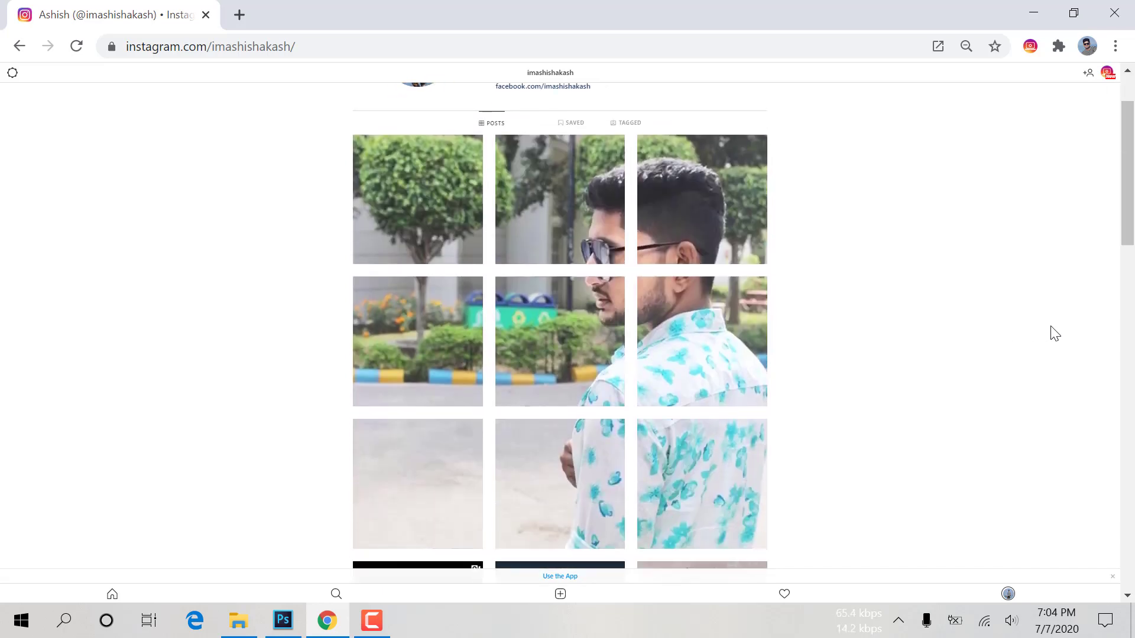
{"action": "scroll", "coordinate": [1053, 333], "scroll_direction": "down", "scroll_amount": 1}
{"action": "scroll", "coordinate": [1061, 333], "scroll_direction": "up", "scroll_amount": 1}
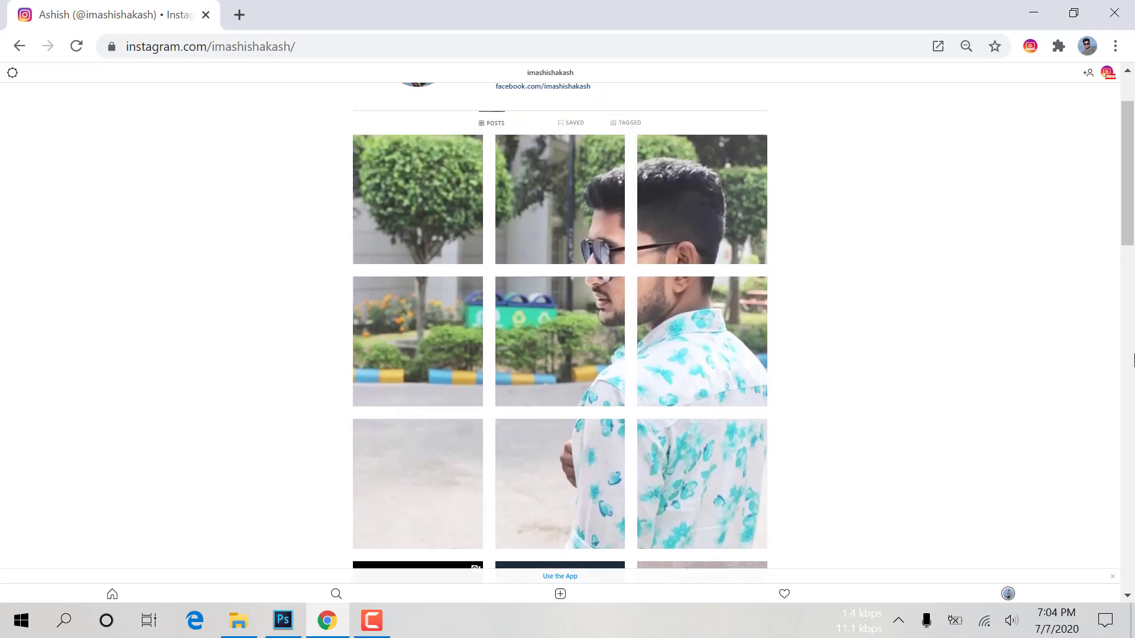